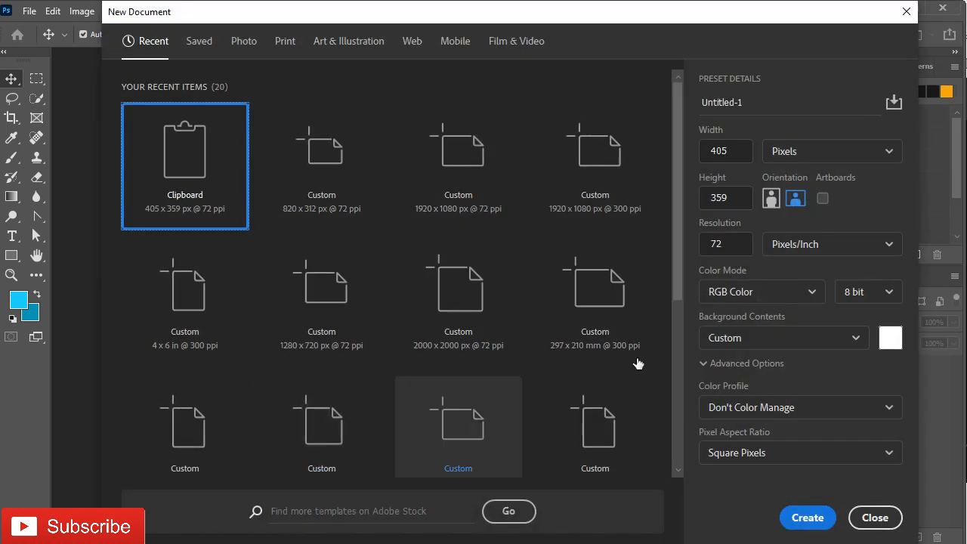
Create an 820 x 312 px document at 72 ppi named "Web Banner Design".
click(347, 160)
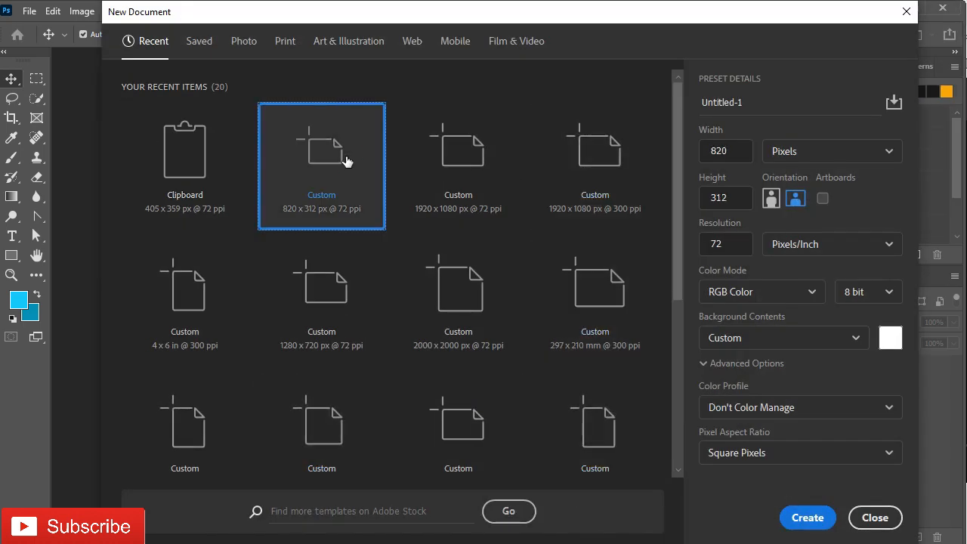
click(763, 102)
text(W)
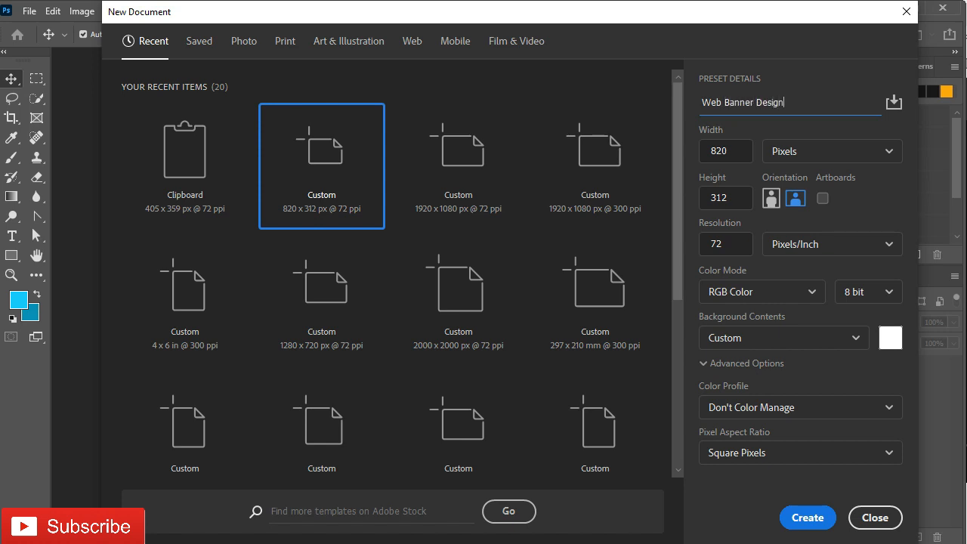
text(eb Banner Design)
click(806, 518)
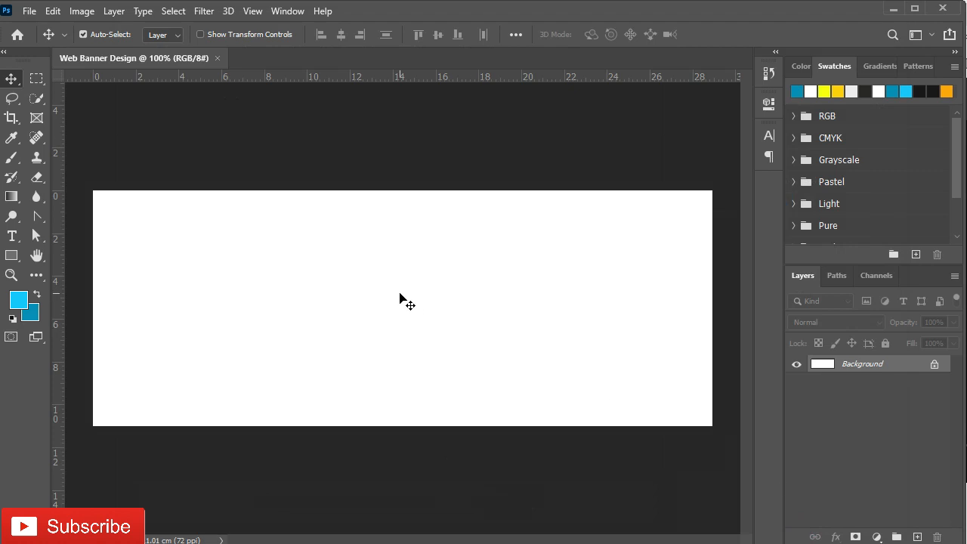
key(ctrl+0)
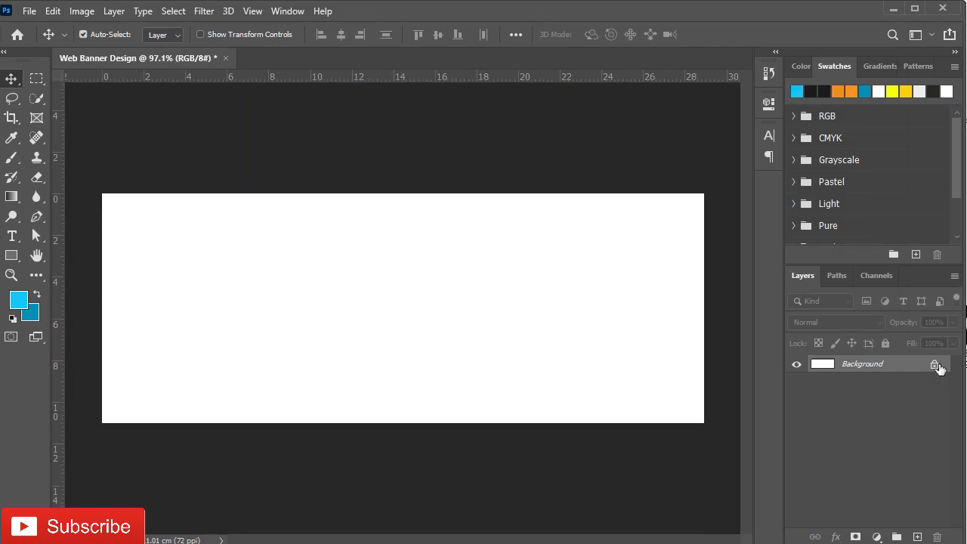
Convert the background to a regular layer with a near-black Color Overlay and lock that layer.
click(936, 365)
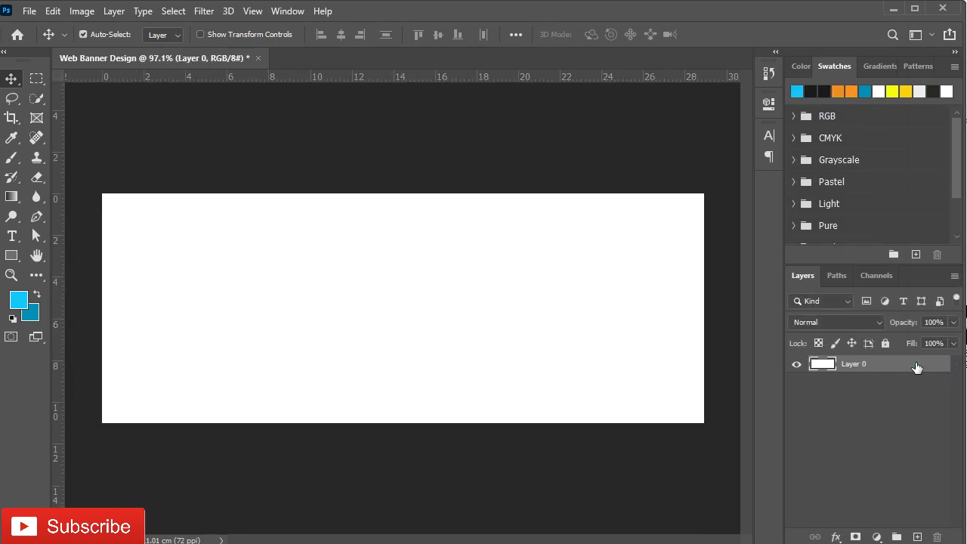
double_click(915, 368)
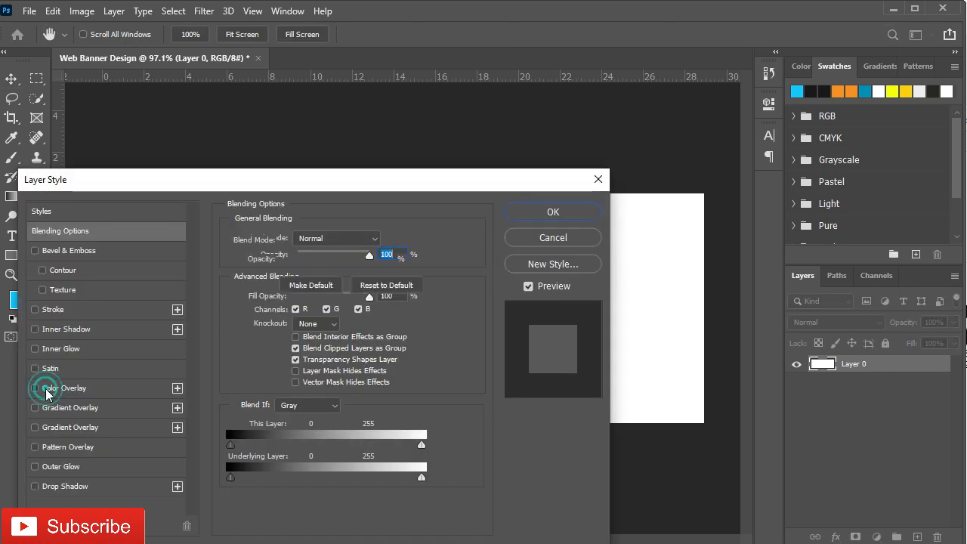
click(50, 388)
click(380, 239)
click(807, 96)
click(416, 281)
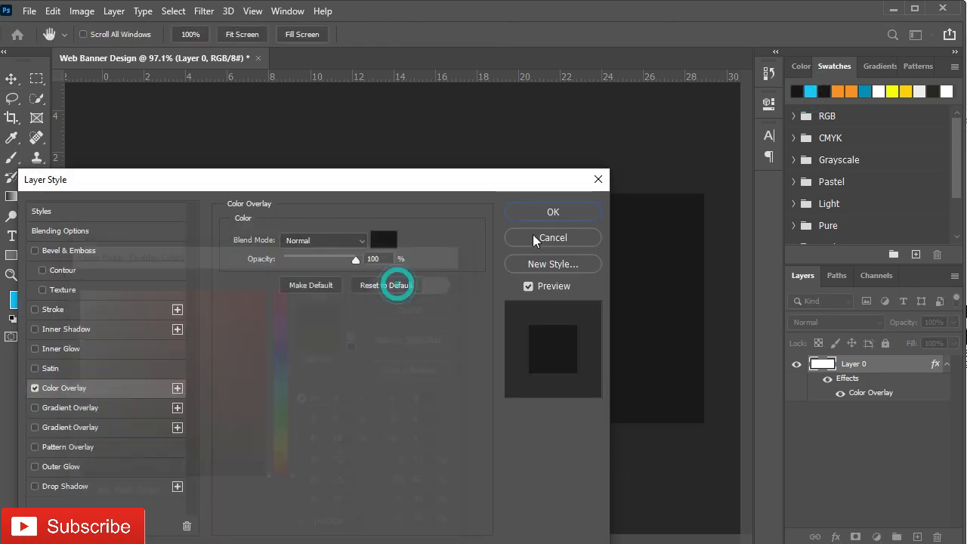
click(554, 213)
click(948, 368)
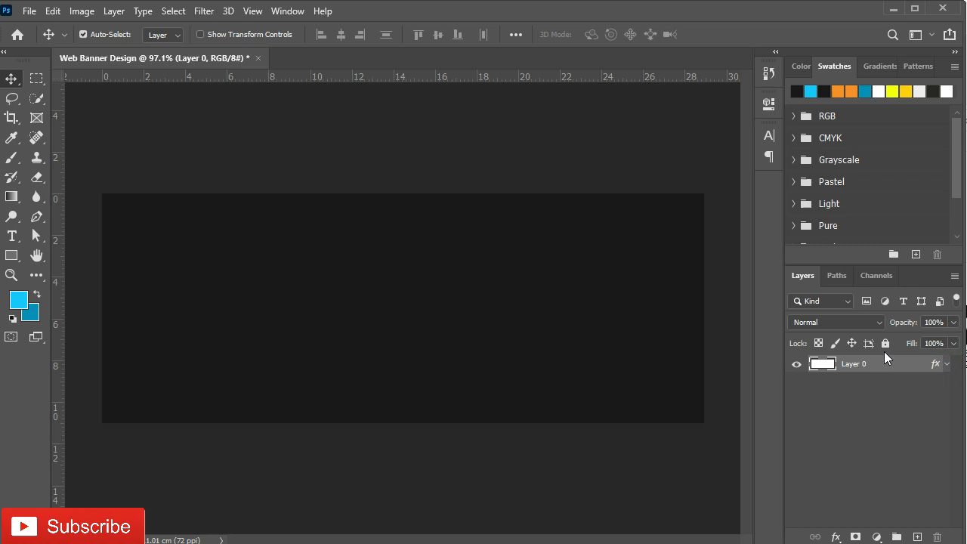
click(886, 344)
Draw a closed Pen tool shape, about 367 x 388 px, covering the banner's left side with a slanted right edge.
click(36, 217)
click(164, 176)
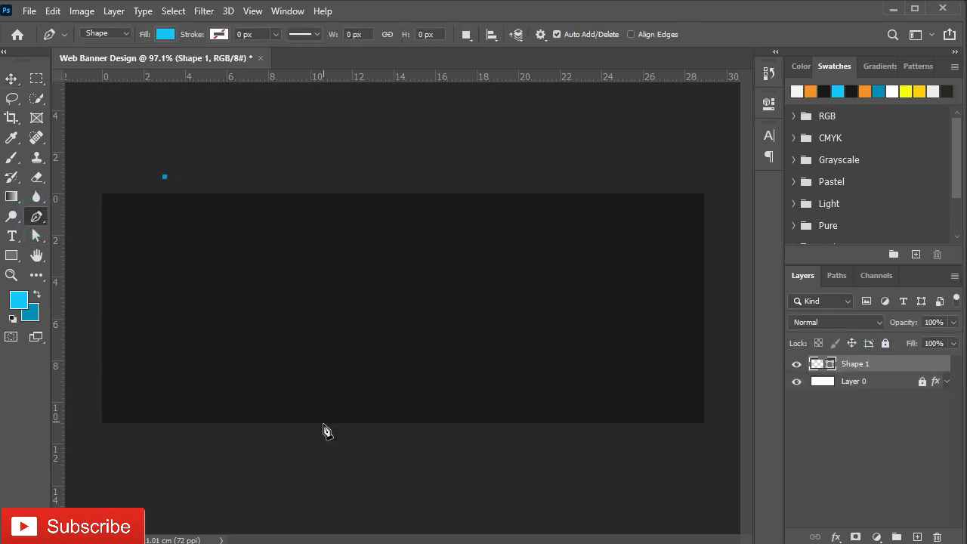
click(338, 436)
click(91, 459)
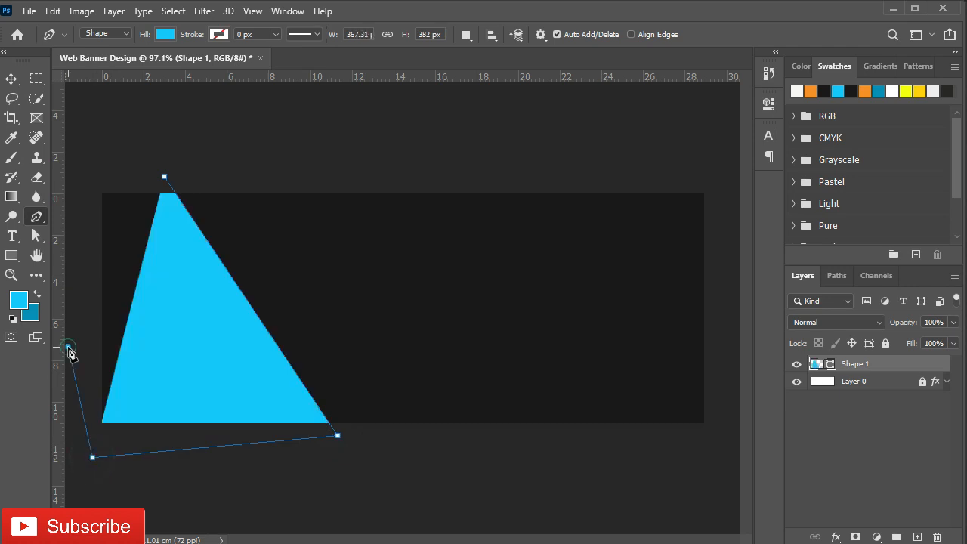
click(68, 347)
click(88, 172)
click(164, 177)
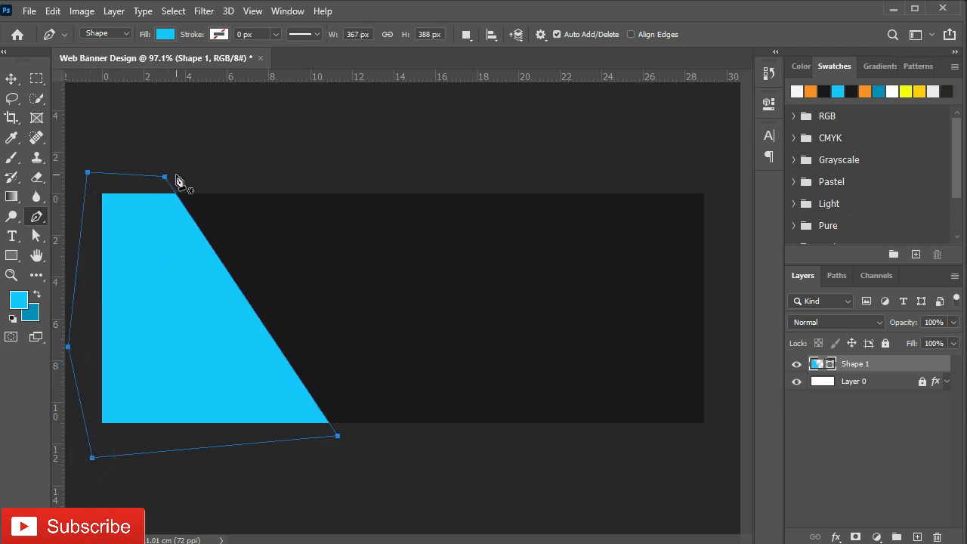
Change the slanted shape's fill to orange (#f6911d).
key(v)
double_click(815, 366)
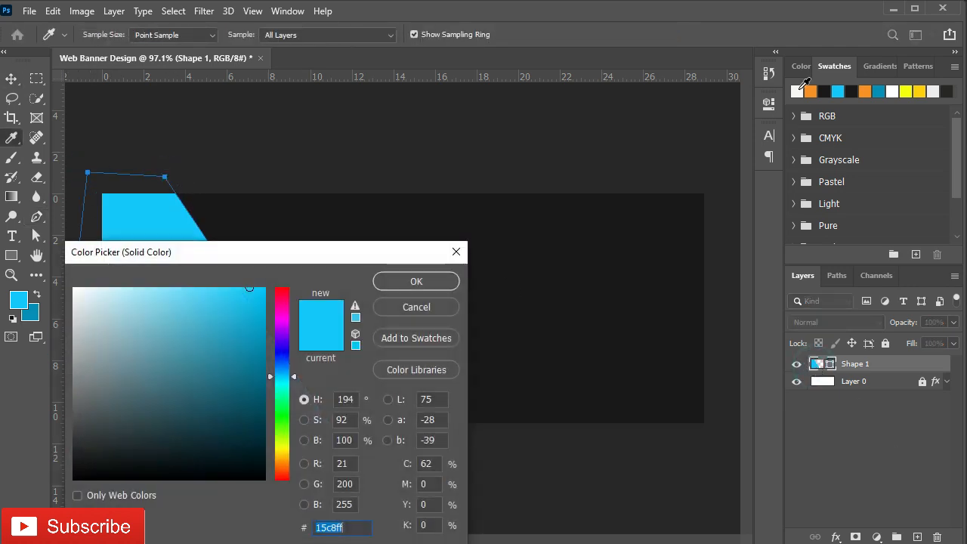
click(812, 92)
click(443, 281)
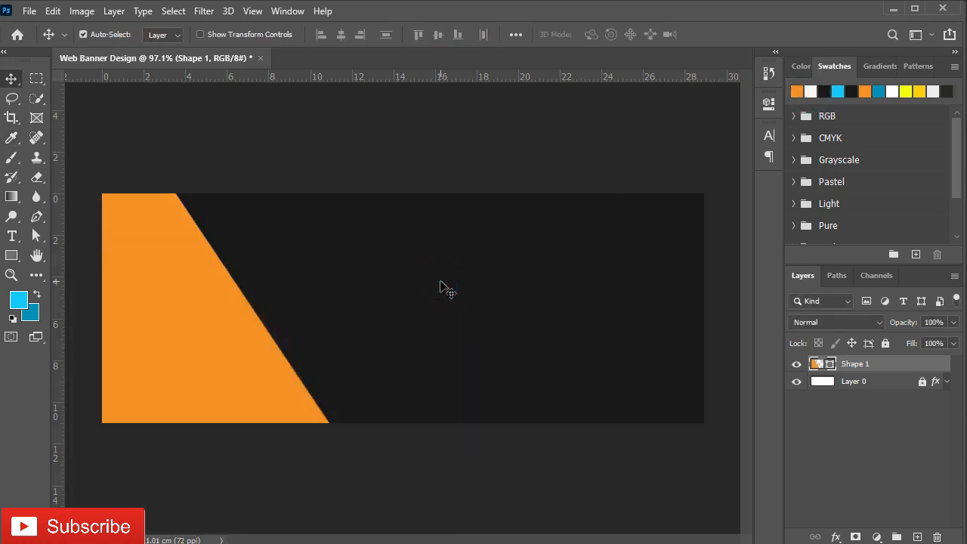
Create a 229 x 229 px square on the dark area and round all four of its corners.
click(11, 255)
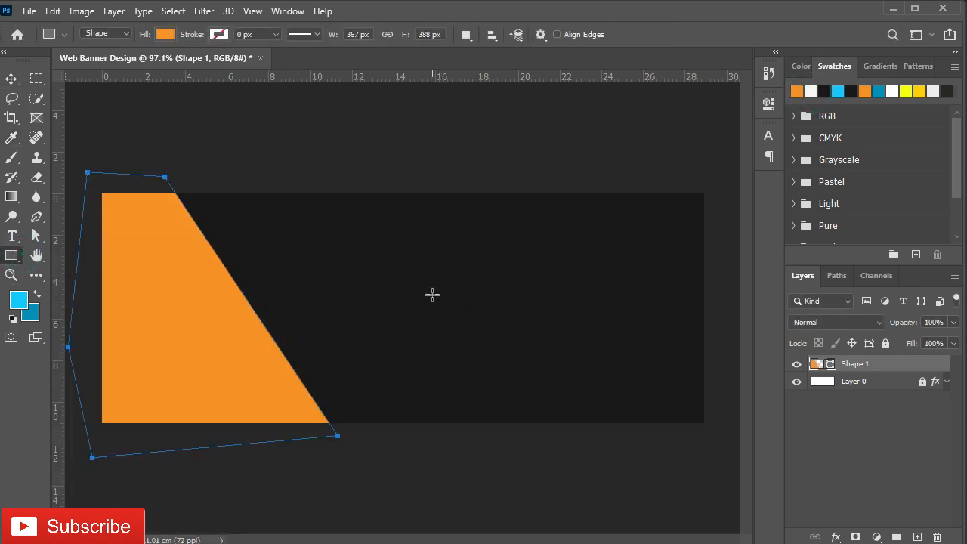
click(433, 296)
text(229)
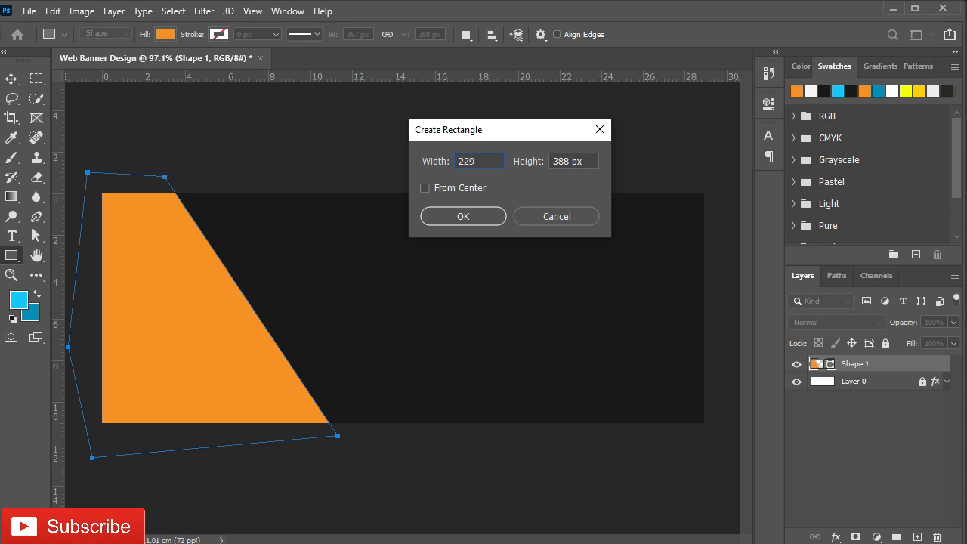
click(588, 160)
double_click(588, 160)
text(229)
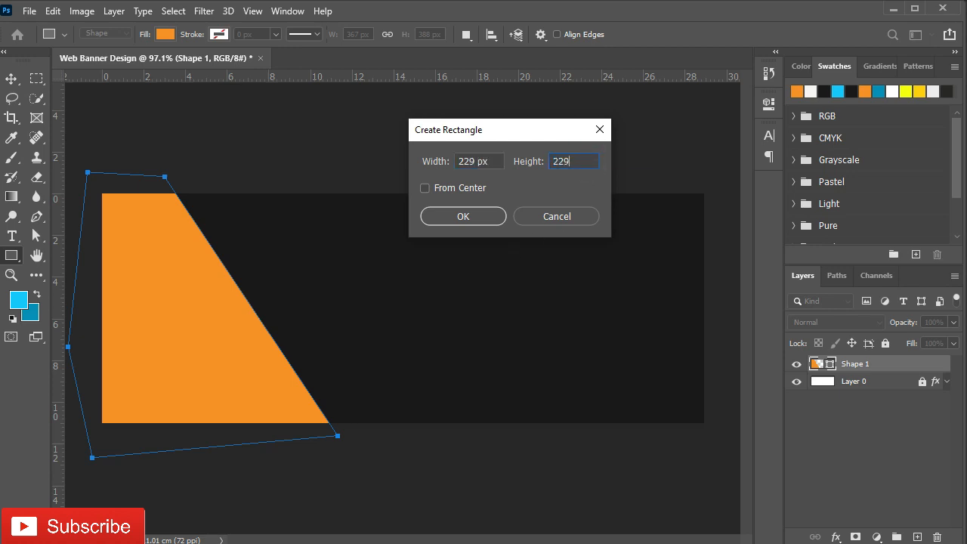
click(492, 215)
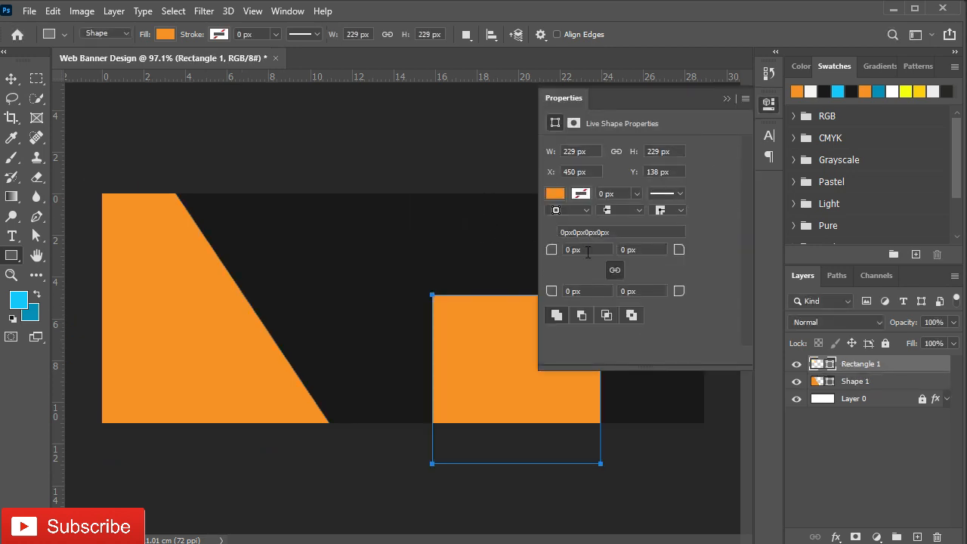
drag(552, 253, 573, 261)
click(727, 98)
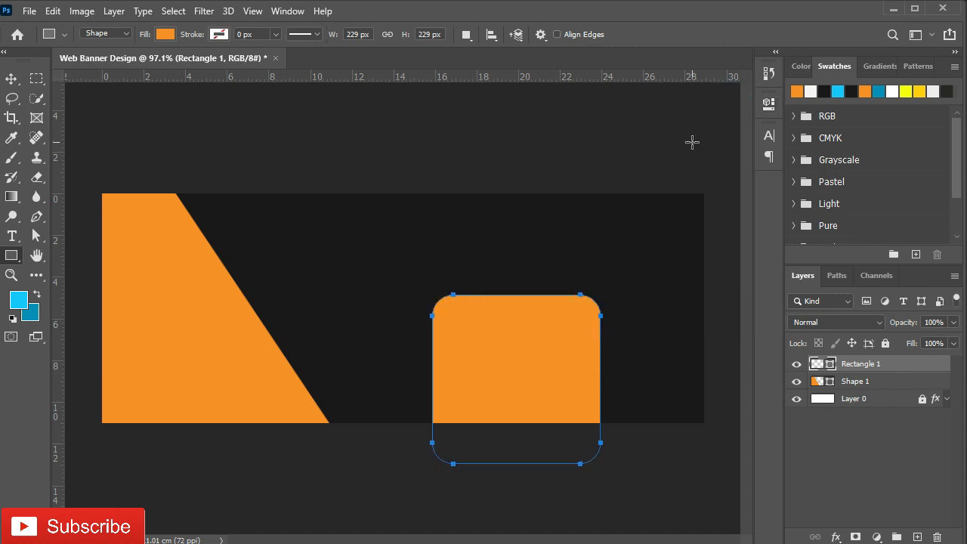
Fill the rounded square with off-white (#f8f7f3).
key(v)
double_click(818, 366)
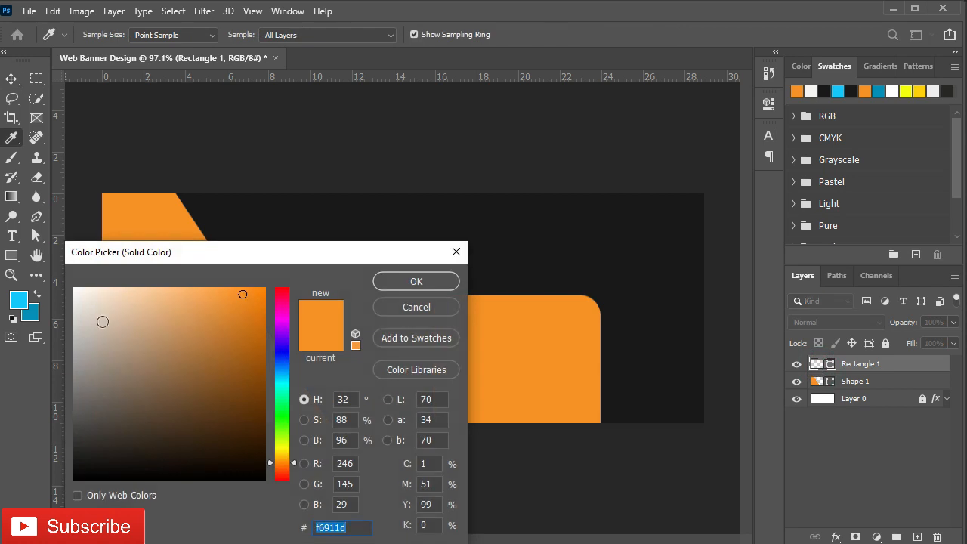
text(f8f7f3)
click(416, 282)
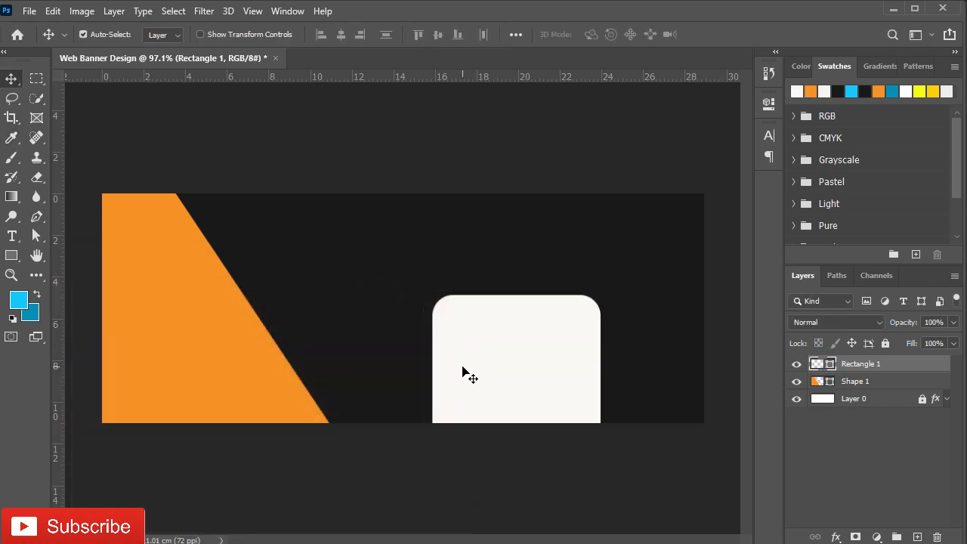
Move the white square up to the banner's top edge and place a duplicate just below it.
drag(471, 273, 471, 234)
drag(491, 285, 513, 464)
Move both white squares over the orange shape at the banner's left end and rotate them together by 44.46°.
shift+click(861, 382)
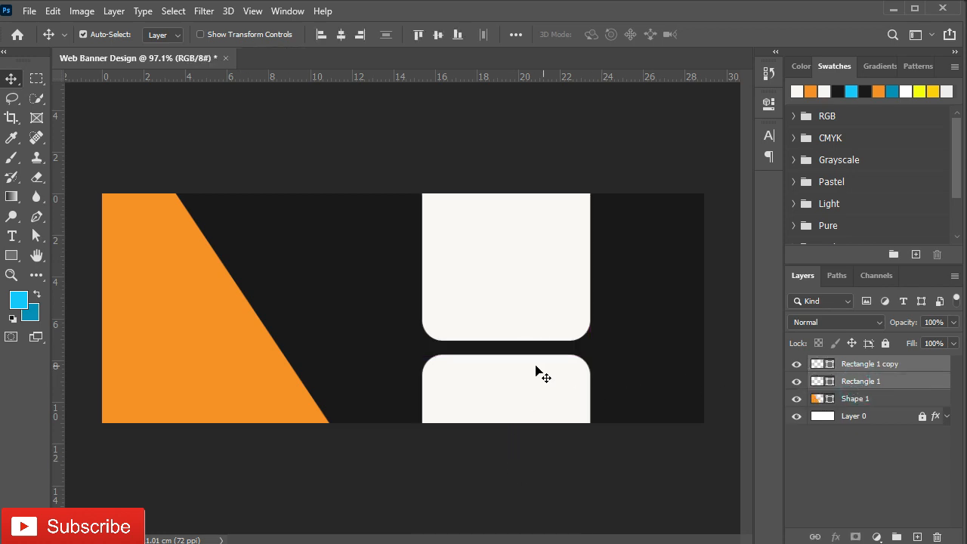
drag(534, 384, 139, 324)
key(ctrl+t)
drag(220, 469, 82, 469)
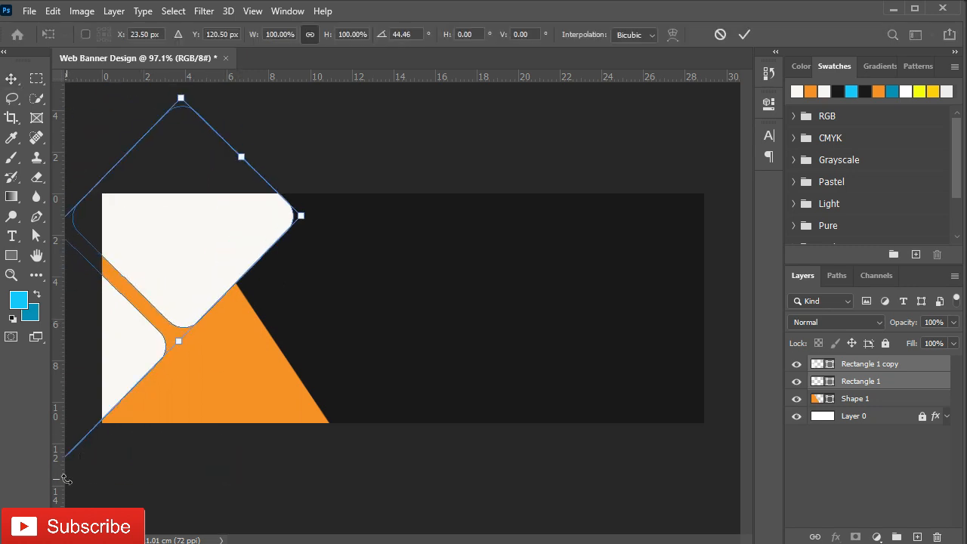
drag(109, 276, 97, 307)
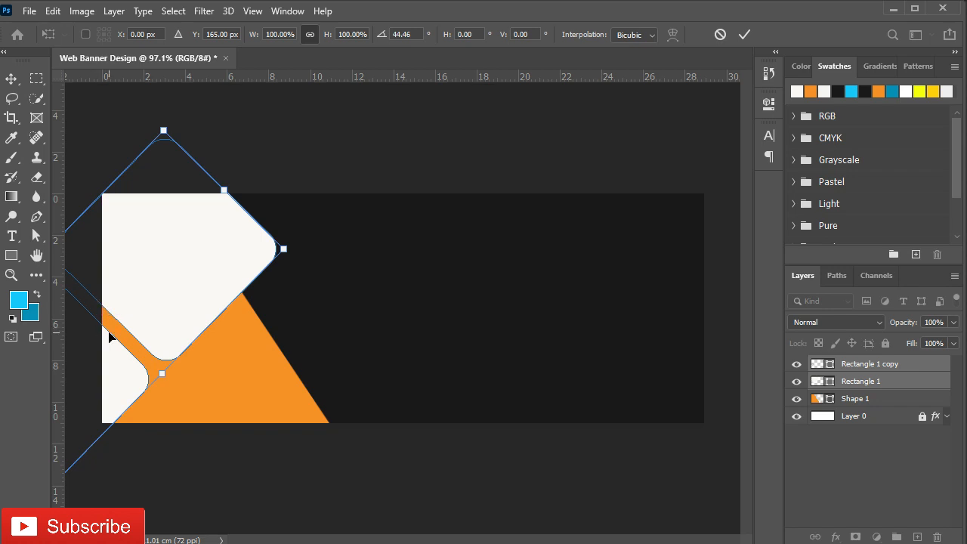
click(745, 34)
Duplicate the lower rotated square to the right along the banner's bottom edge.
click(162, 449)
drag(117, 395, 243, 409)
Reshape the orange shape to 415 px wide by shifting its lower-right and upper-right anchor points.
click(848, 416)
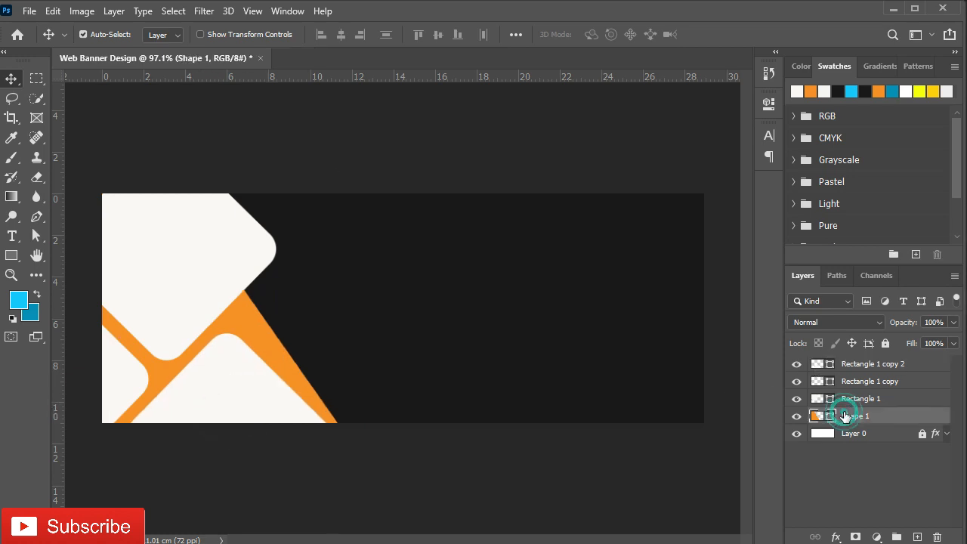
key(a)
drag(378, 339, 386, 456)
click(341, 440)
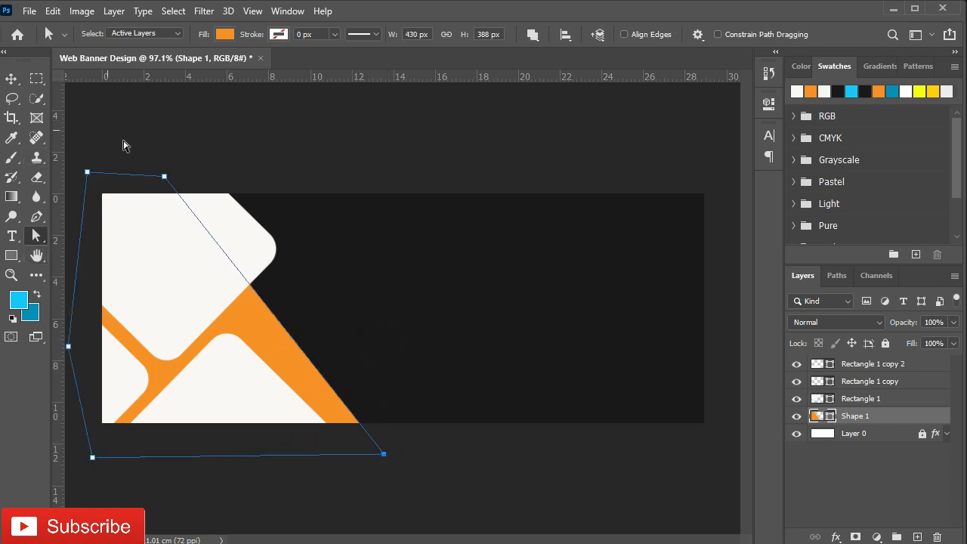
drag(165, 177, 153, 184)
drag(384, 455, 375, 455)
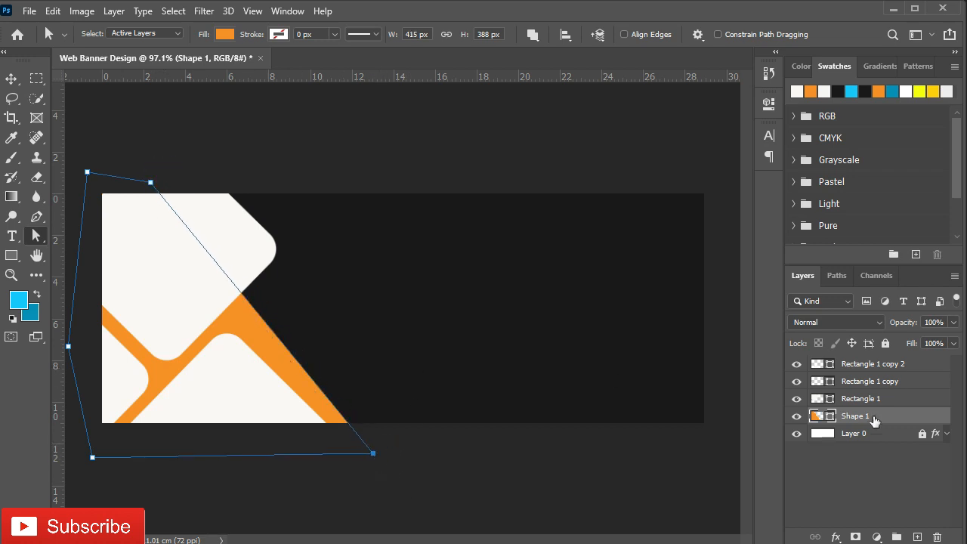
key(Return)
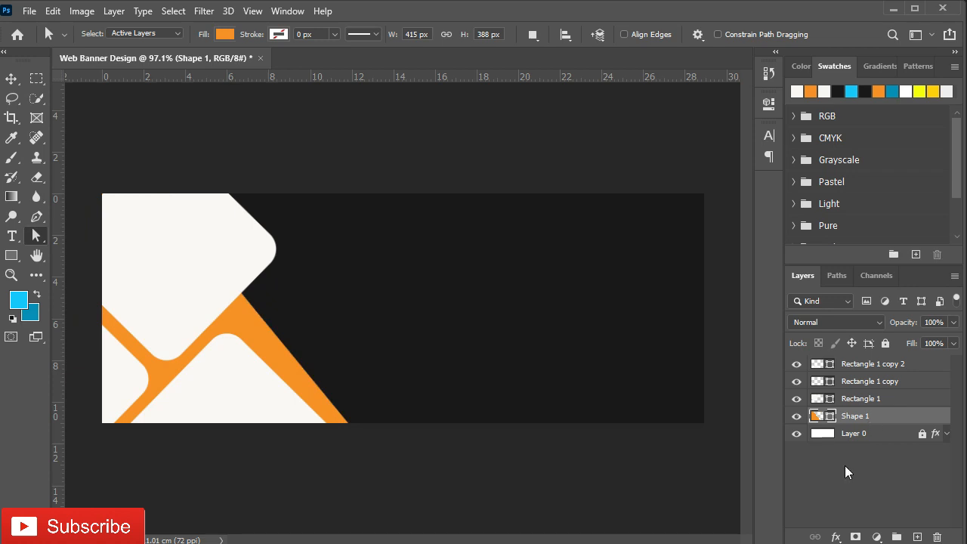
Enlarge the orange shape and white squares, and duplicate the bottom square to the middle of the banner's top edge.
drag(359, 311, 404, 331)
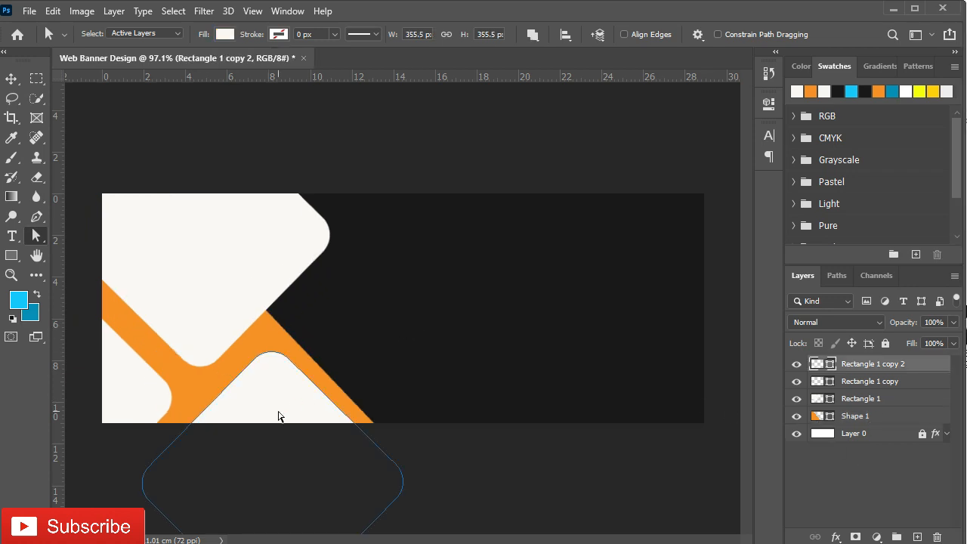
key(v)
drag(279, 408, 460, 103)
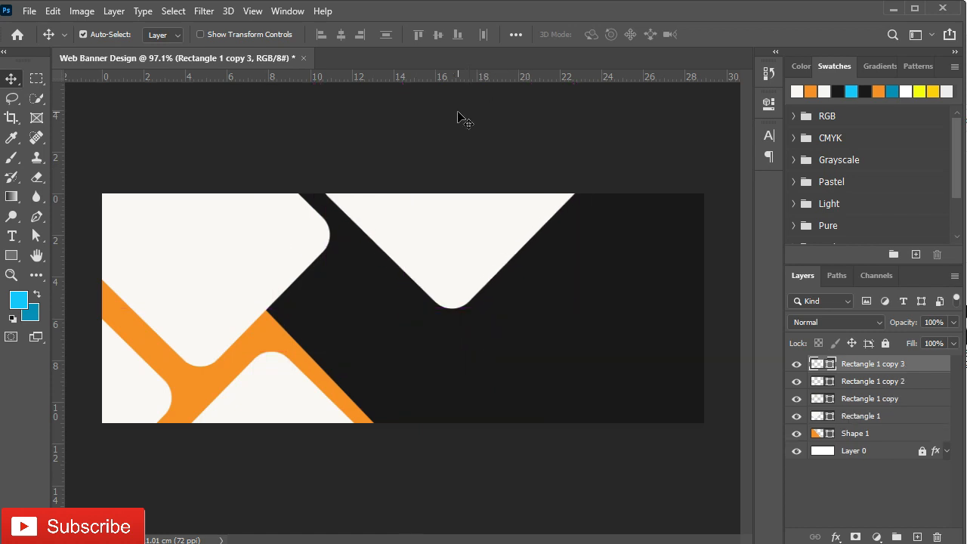
Duplicate the top-edge square, scale the copy to about 39% and place it in the dark gap between the large shapes.
drag(446, 237, 430, 375)
key(ctrl+t)
drag(581, 172, 428, 325)
drag(374, 385, 341, 320)
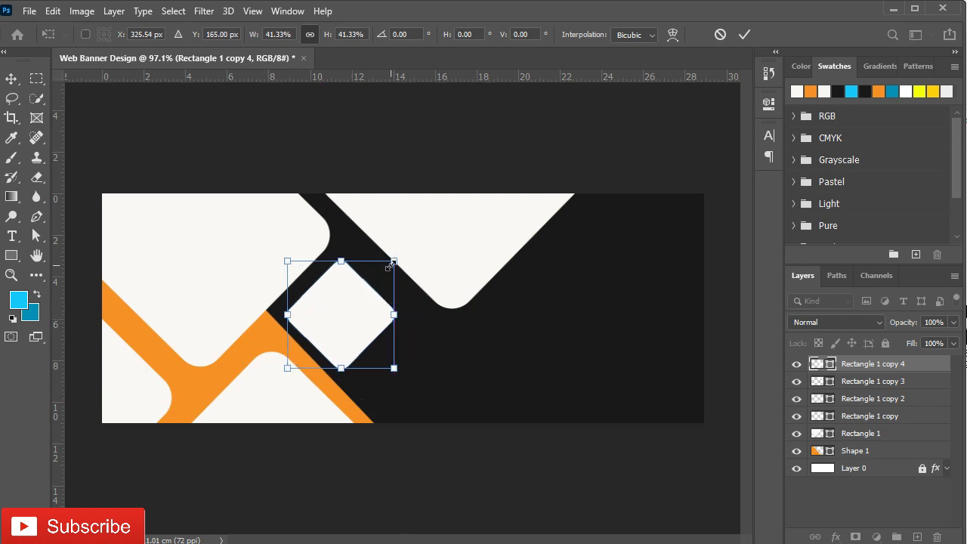
drag(394, 261, 388, 266)
drag(330, 328, 330, 328)
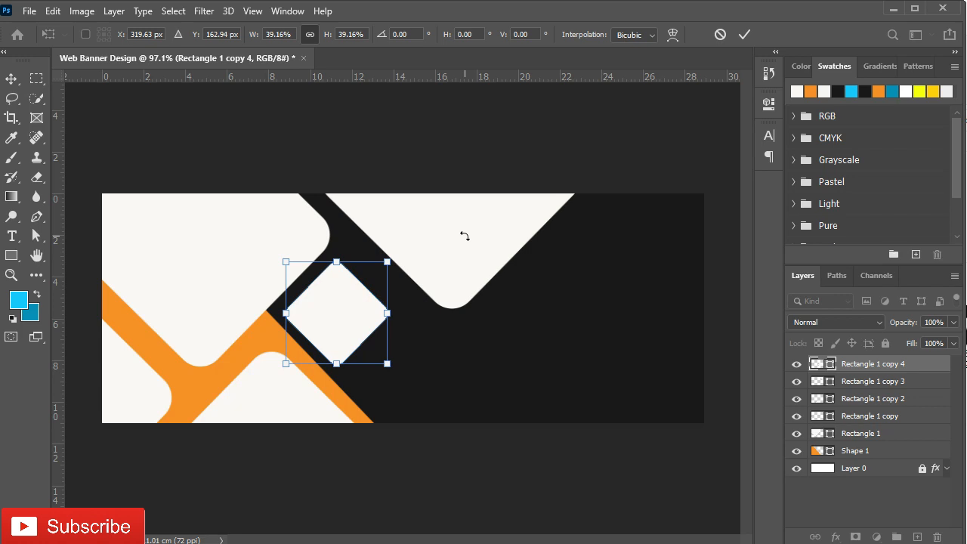
click(745, 35)
Remove the small square's fill and give it an outline about 4.43 px thick.
click(335, 324)
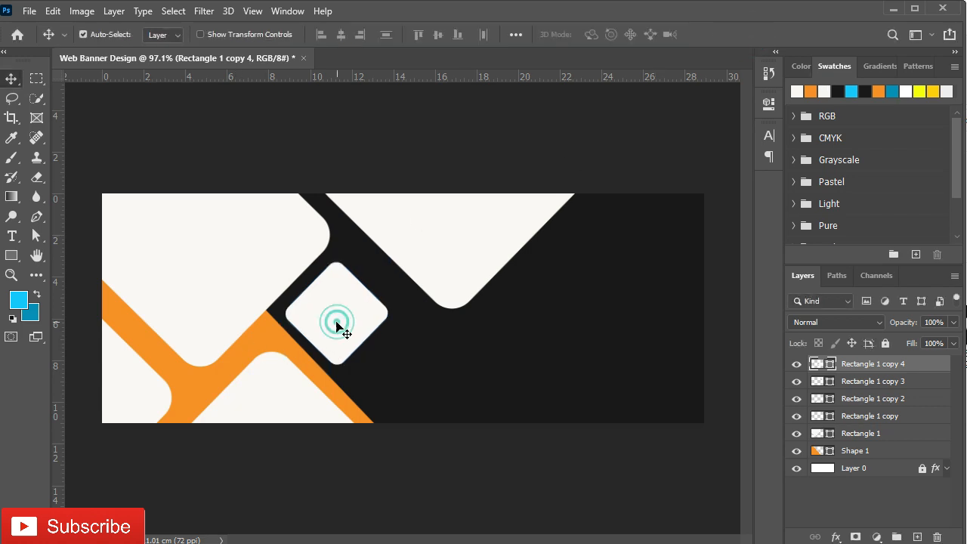
click(11, 255)
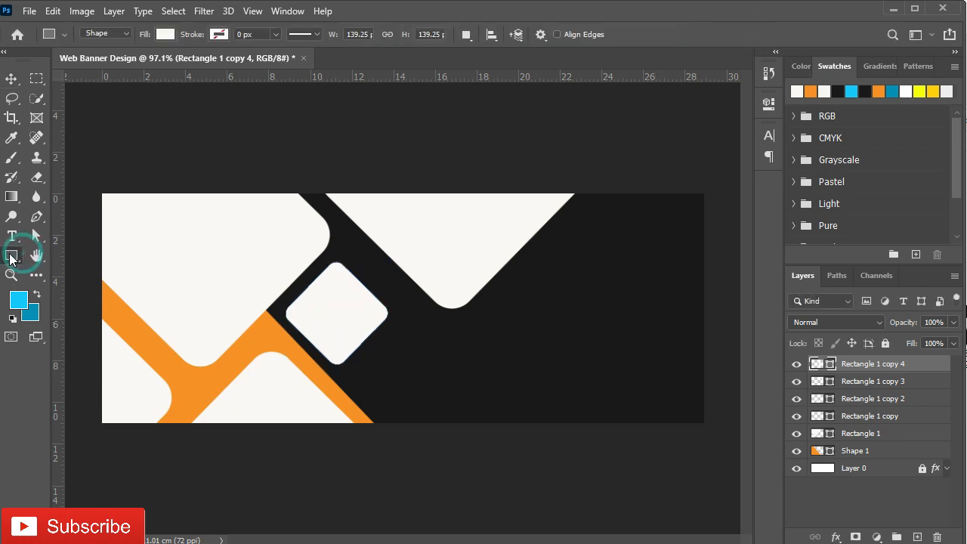
click(164, 34)
click(76, 63)
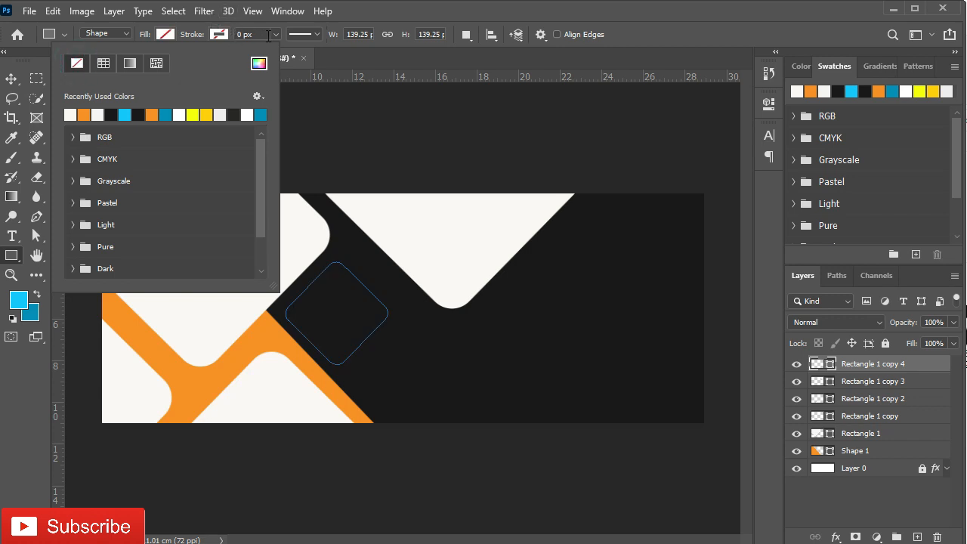
click(275, 35)
drag(275, 55, 291, 52)
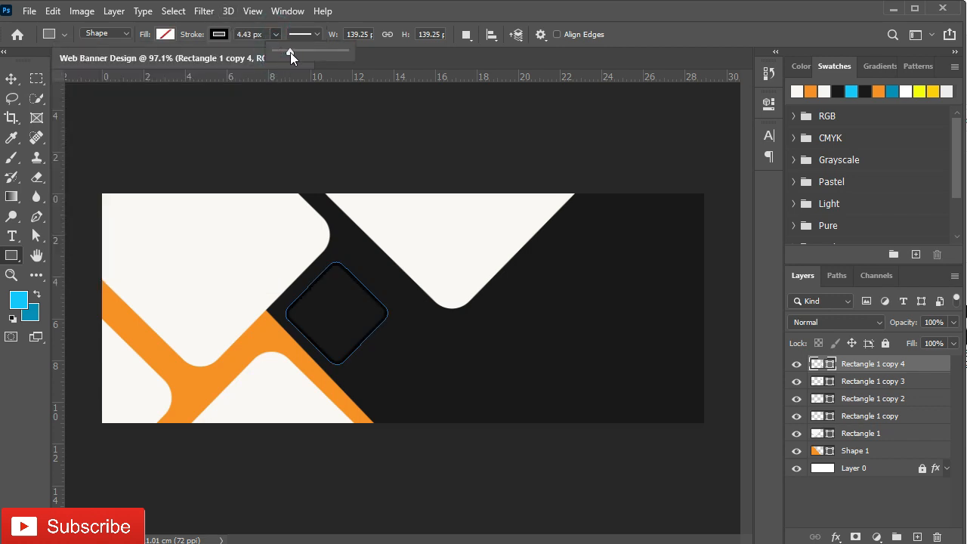
Change the small square's stroke alignment and color its outline orange.
click(275, 36)
click(316, 34)
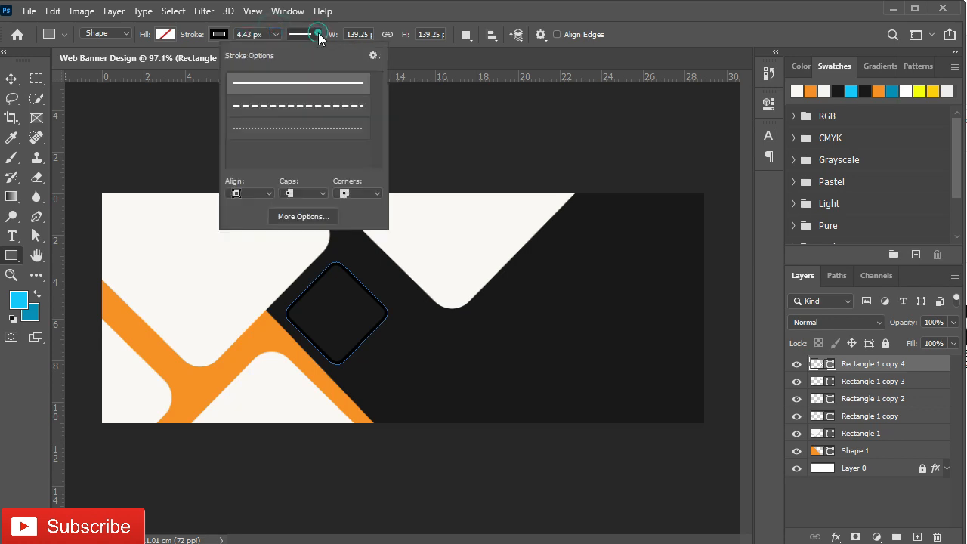
click(259, 194)
click(254, 217)
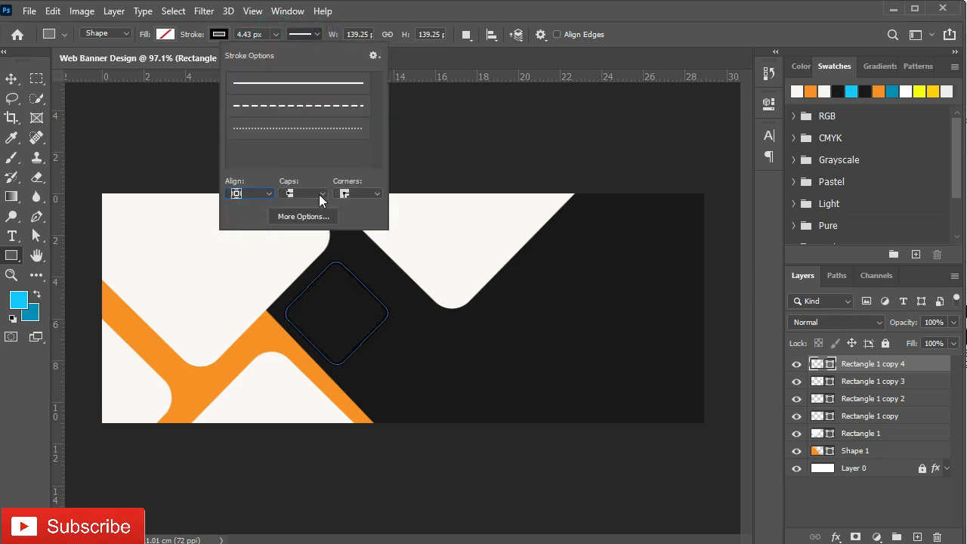
click(356, 14)
click(219, 34)
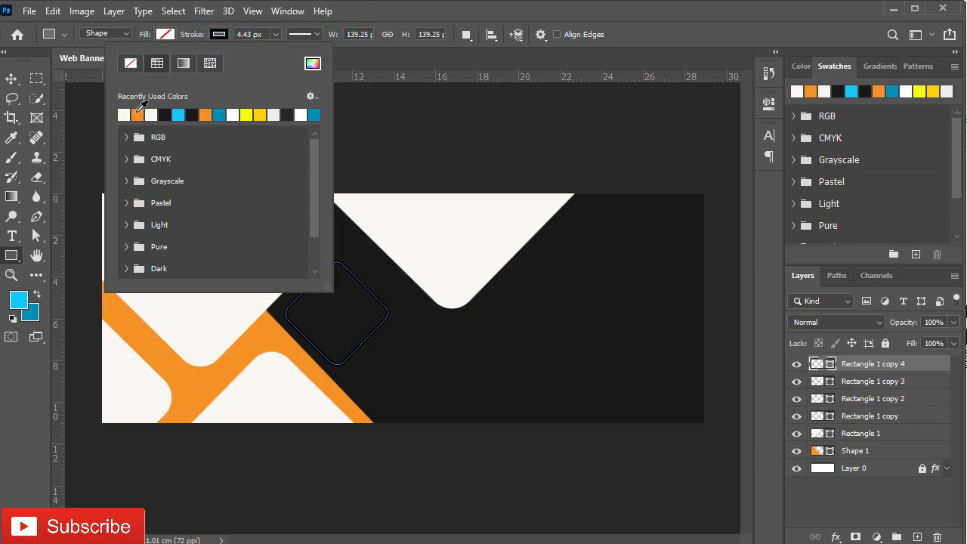
click(138, 114)
click(404, 12)
key(v)
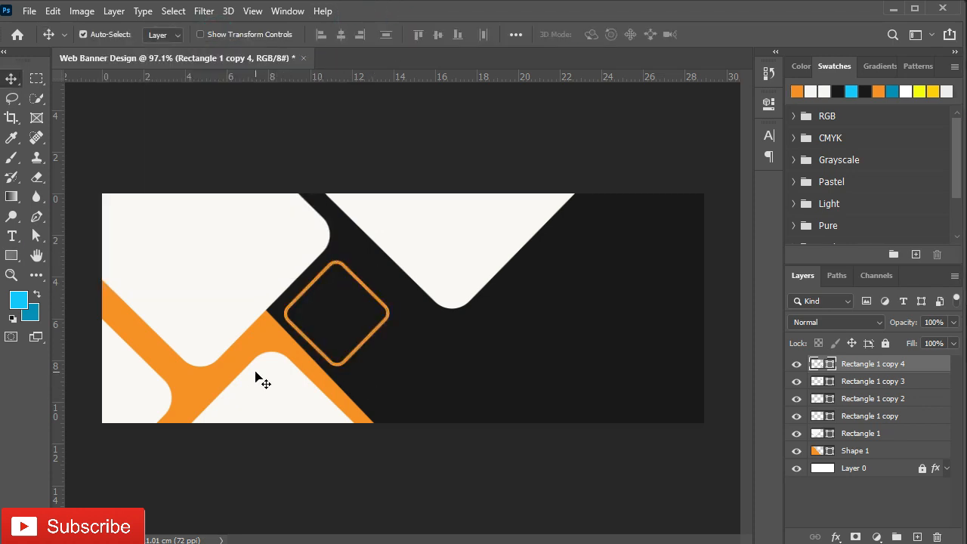
Shift the white top-edge square up toward the large left square and recolor it orange (#f6911d).
click(460, 259)
drag(453, 285, 403, 247)
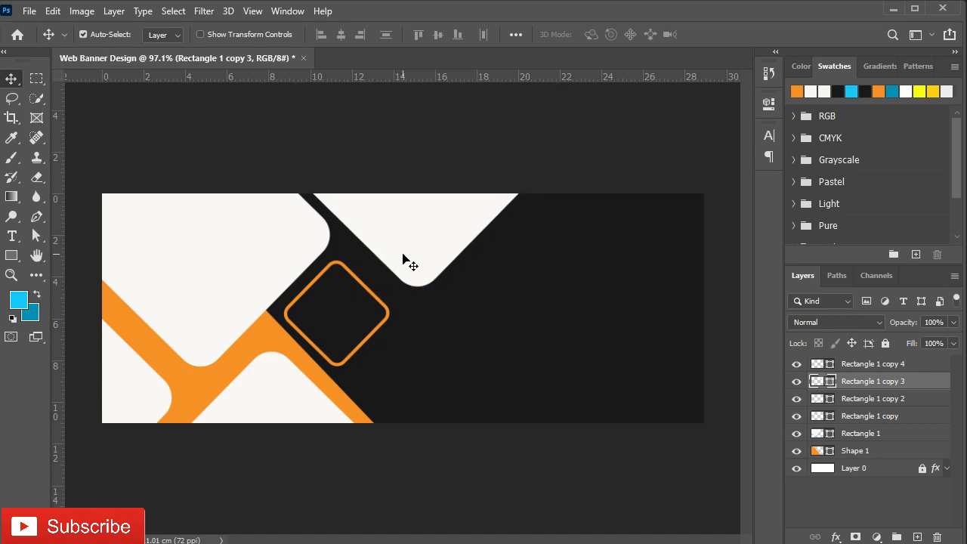
double_click(820, 382)
click(798, 90)
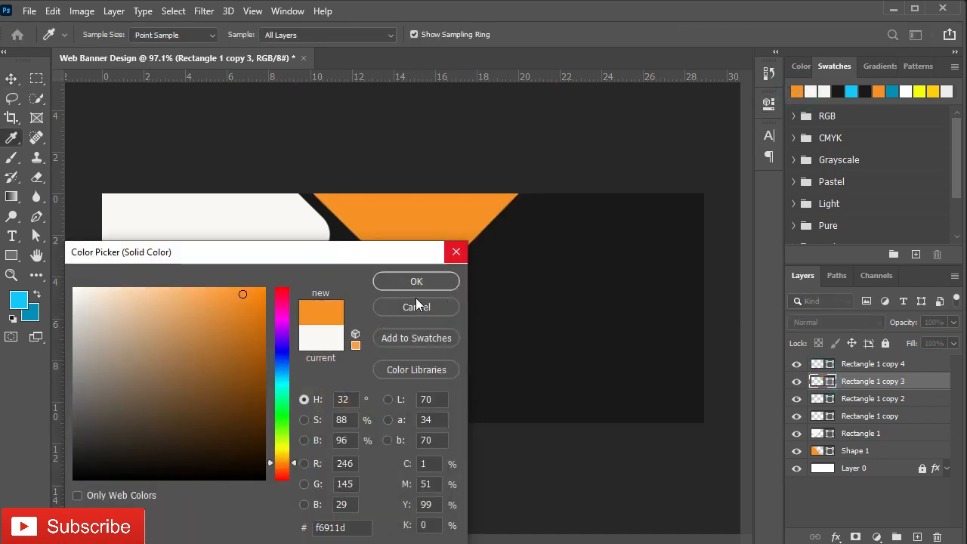
click(416, 282)
key(ctrl)
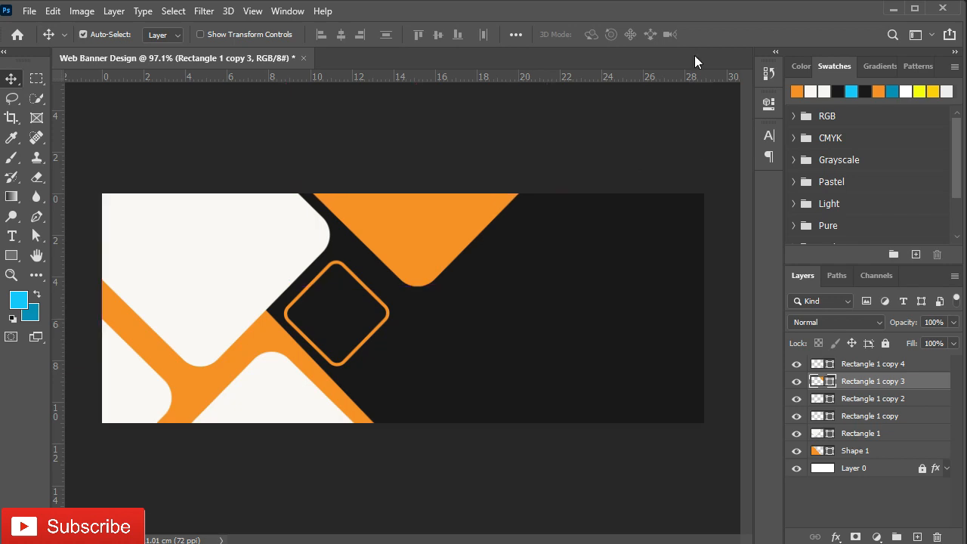
Thin the small outlined square's stroke and nudge the orange top-edge square slightly up and left.
click(389, 318)
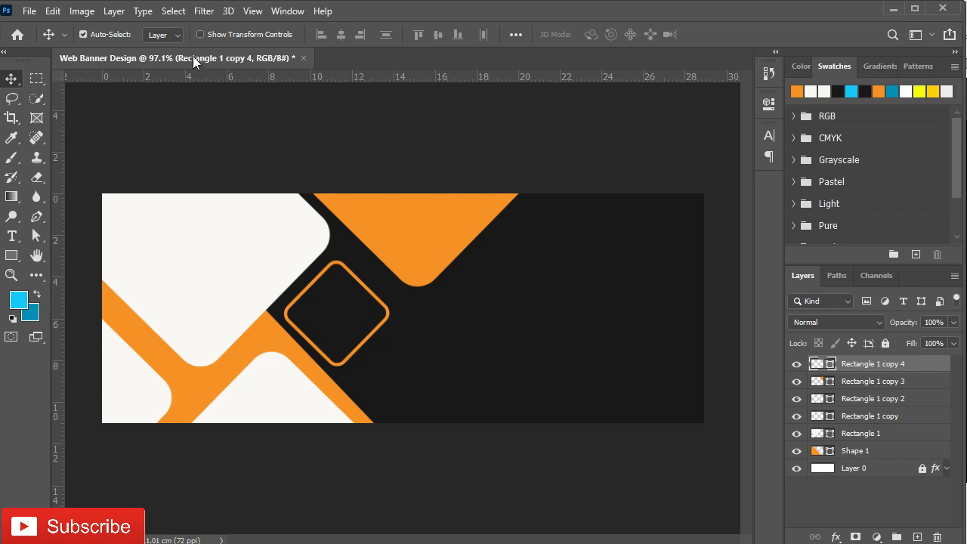
click(11, 255)
click(277, 34)
drag(276, 52, 271, 51)
click(11, 78)
click(580, 373)
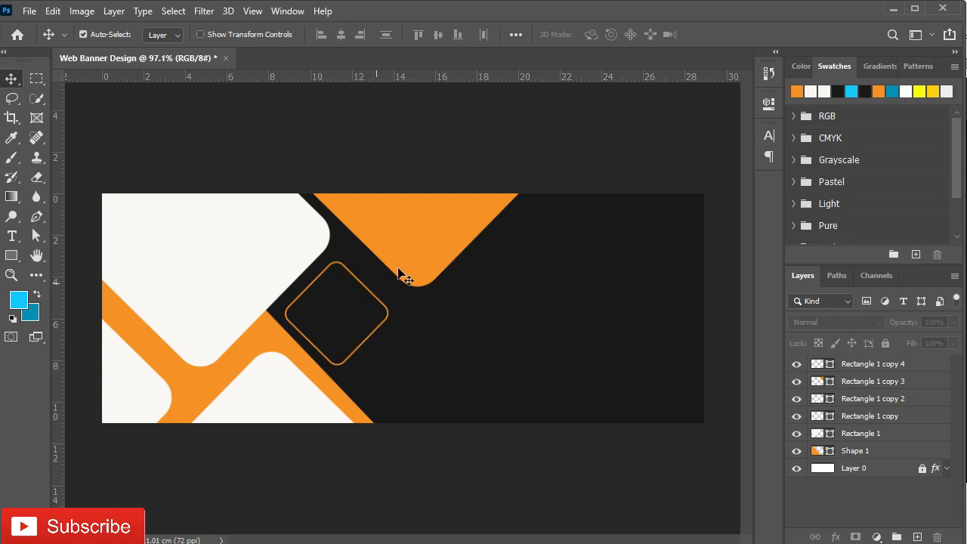
drag(427, 252, 413, 240)
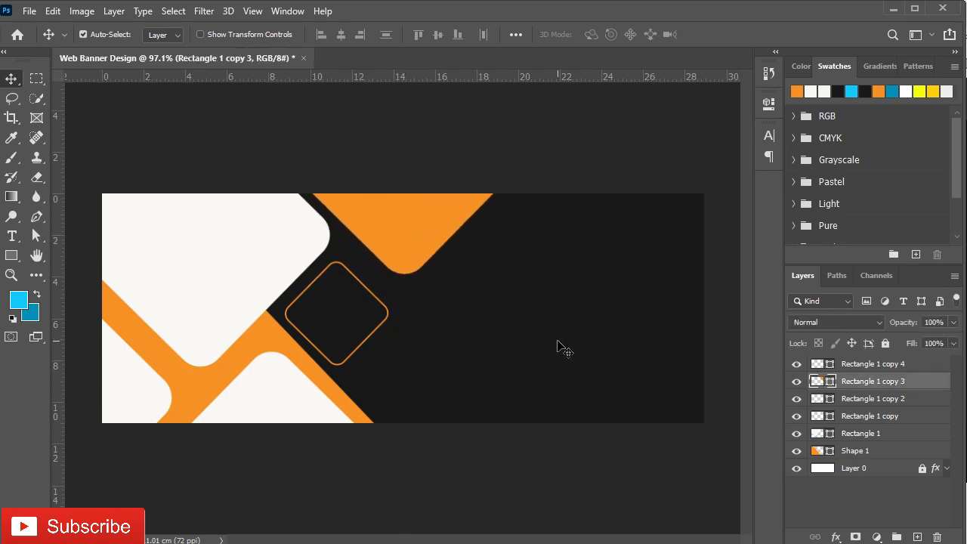
Unlock Layer 0, group it with Shape 1 and Rectangle 1 copies 3 and 4 below the other layers, and name the group "bg".
click(242, 401)
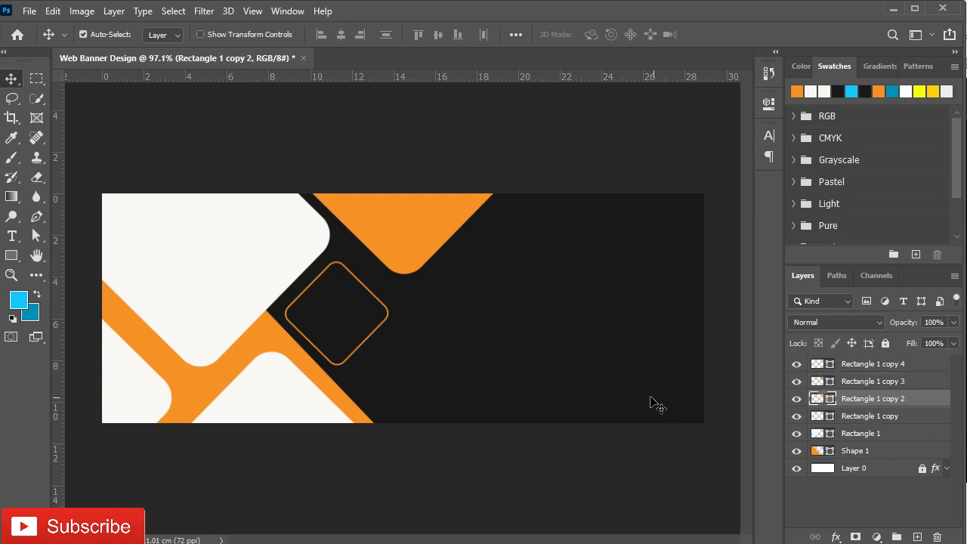
click(881, 366)
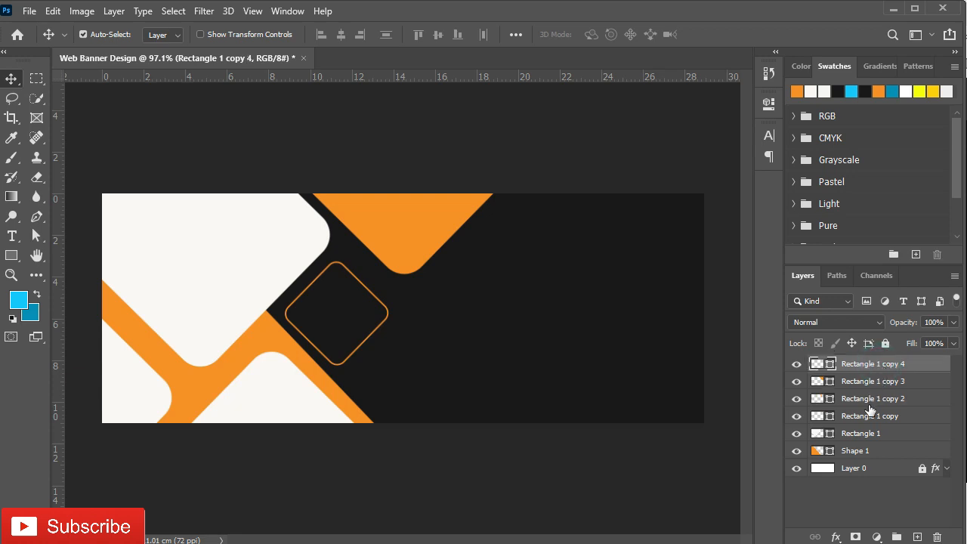
ctrl+click(866, 382)
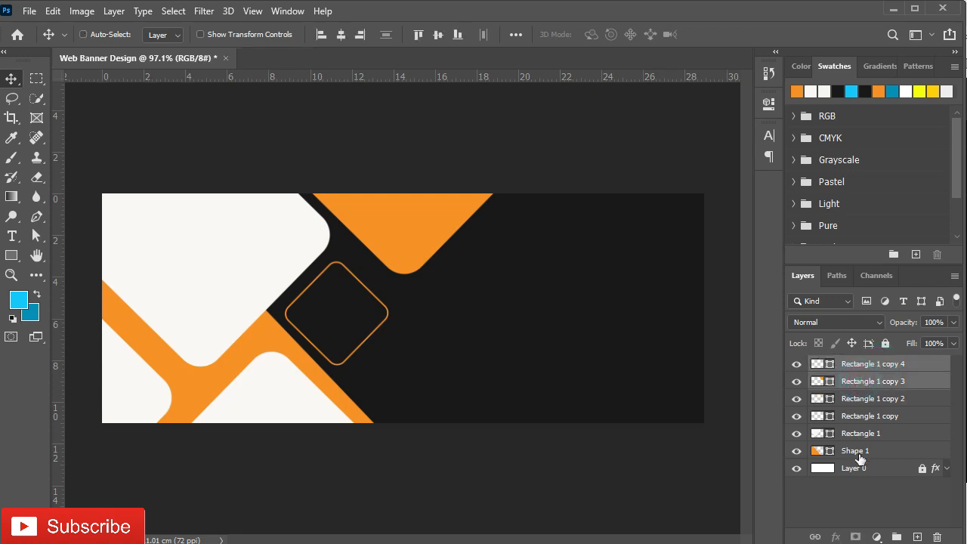
ctrl+click(848, 452)
ctrl+click(851, 468)
click(922, 469)
key(ctrl+g)
drag(848, 378, 853, 421)
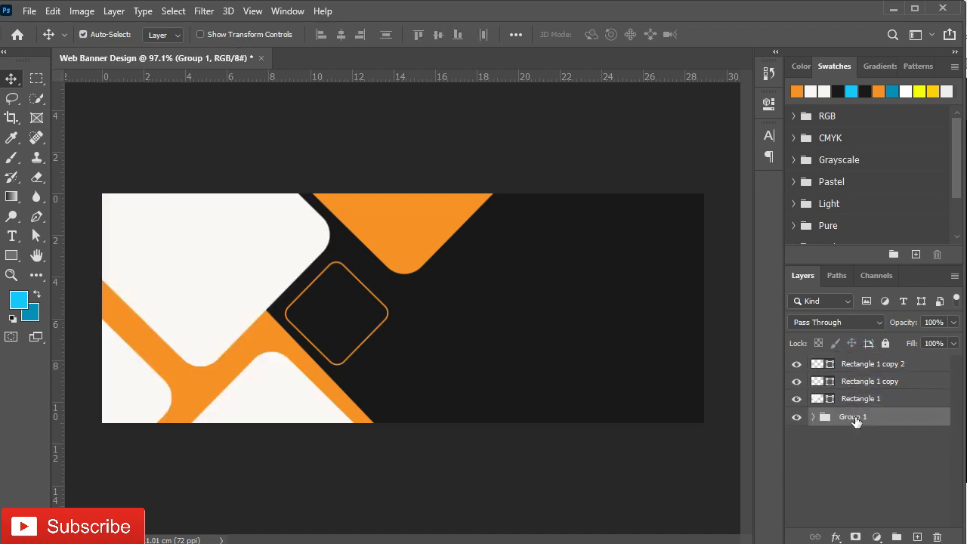
text(bg)
key(Return)
Group Rectangle 1, Rectangle 1 copy and Rectangle 1 copy 2 into a group named "shapes" and check it by toggling its visibility.
click(863, 382)
click(859, 399)
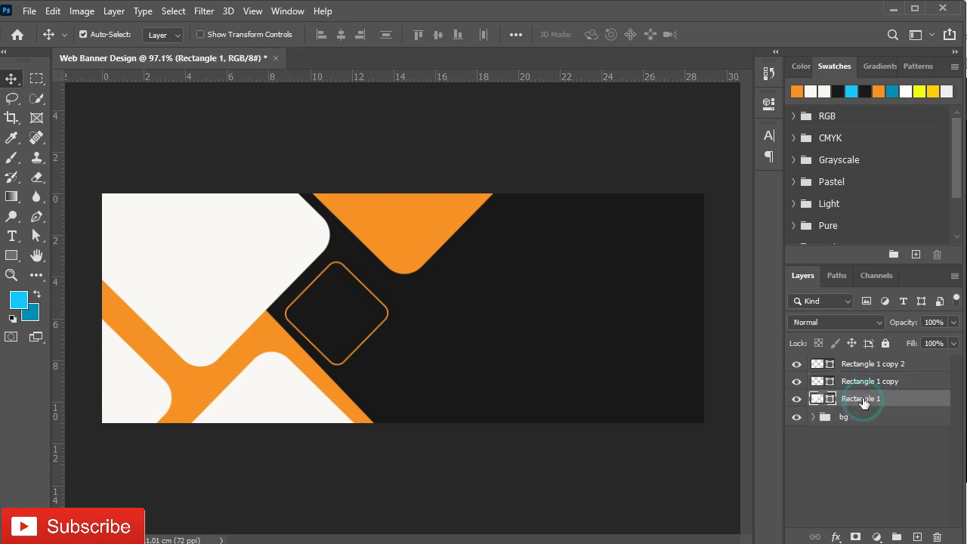
shift+click(857, 366)
key(ctrl+g)
double_click(852, 365)
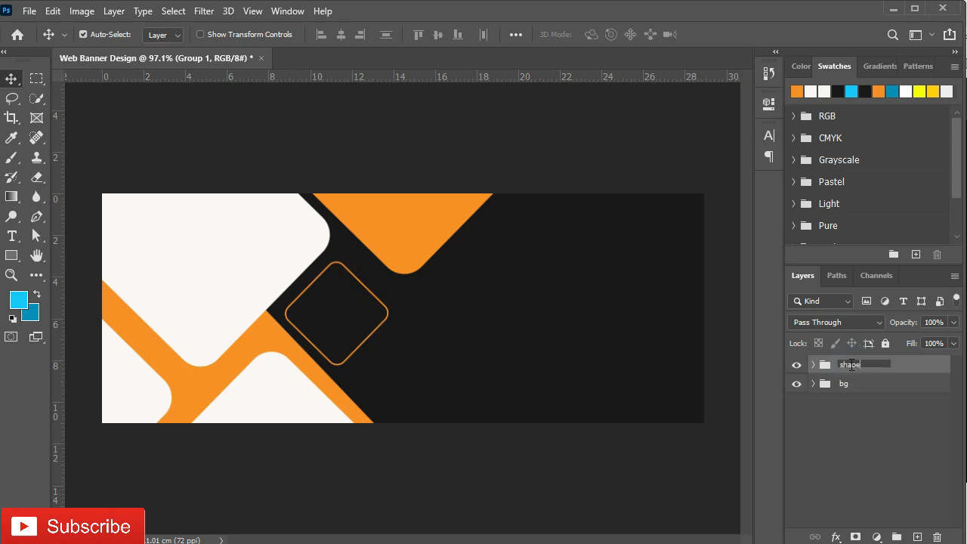
click(904, 368)
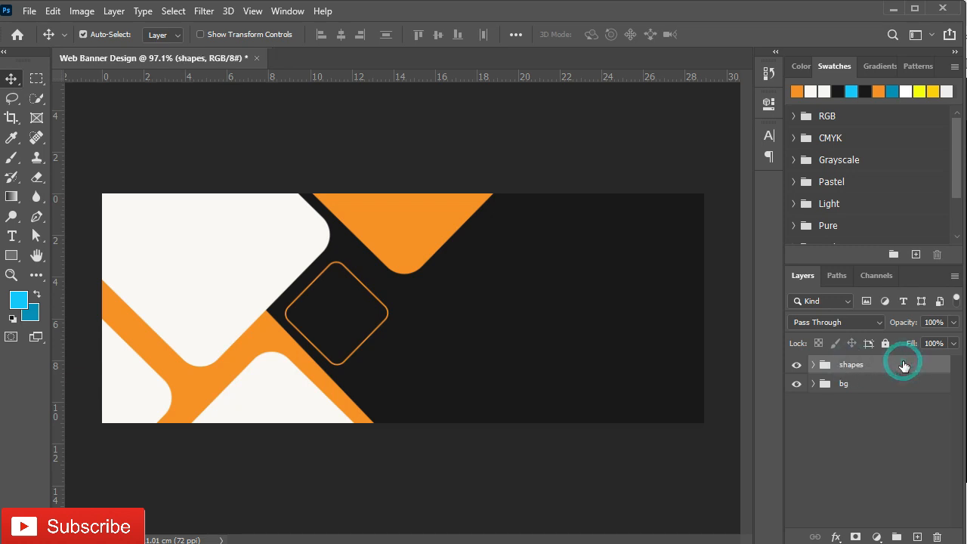
click(796, 365)
click(797, 366)
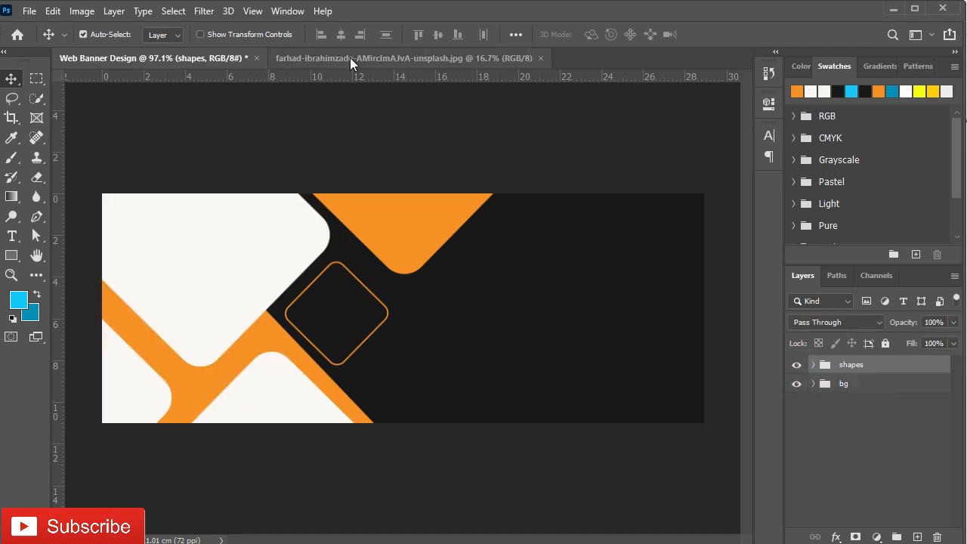
Copy the Unsplash food photo from its open document into the banner and convert it to a smart object.
click(349, 63)
drag(513, 329, 528, 343)
drag(466, 311, 275, 263)
right_click(876, 363)
click(744, 209)
Scale the food photo to 10%, adjust its size and position over the left squares, and clip it to the shapes group.
key(ctrl+t)
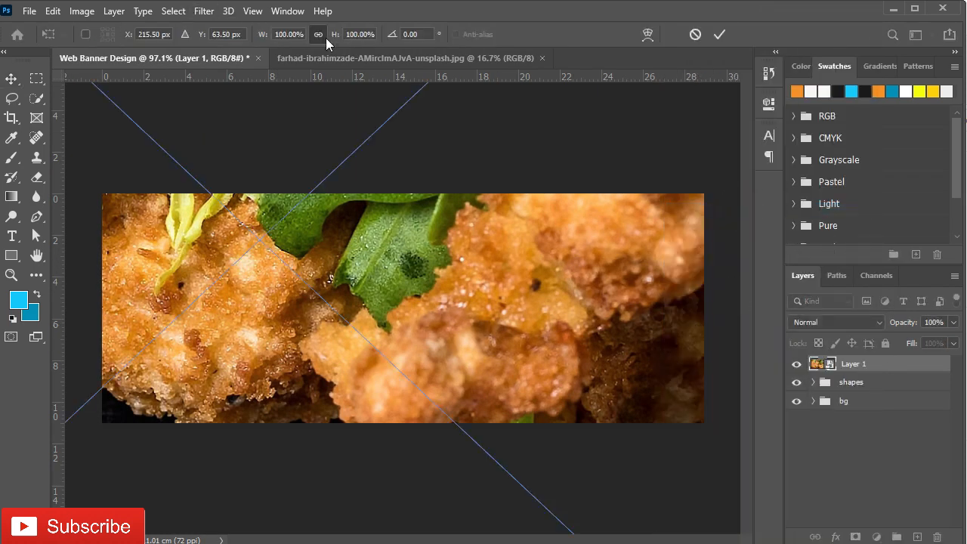
click(295, 34)
text(25)
key(Return)
text(10)
key(Return)
drag(362, 151, 304, 244)
drag(330, 213, 389, 143)
drag(226, 286, 221, 272)
click(720, 34)
alt+click(831, 373)
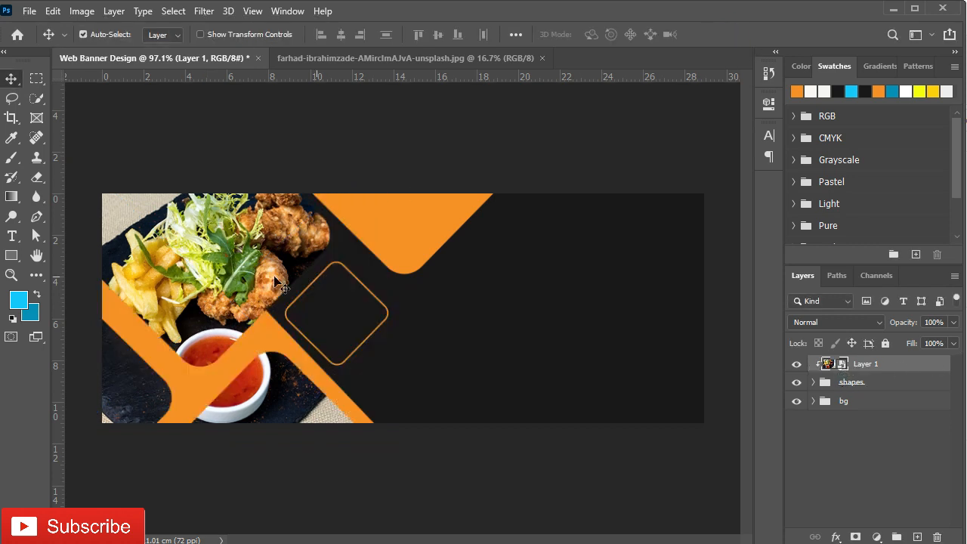
Enlarge the clipped food photo to 12.99% and reposition it within the left squares.
key(ctrl+t)
drag(199, 163, 198, 145)
drag(185, 266, 186, 270)
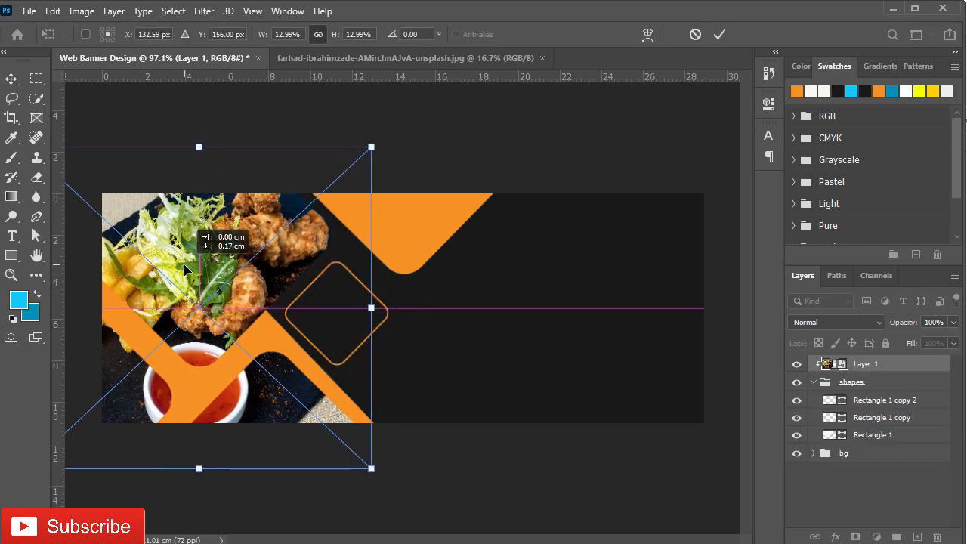
click(720, 34)
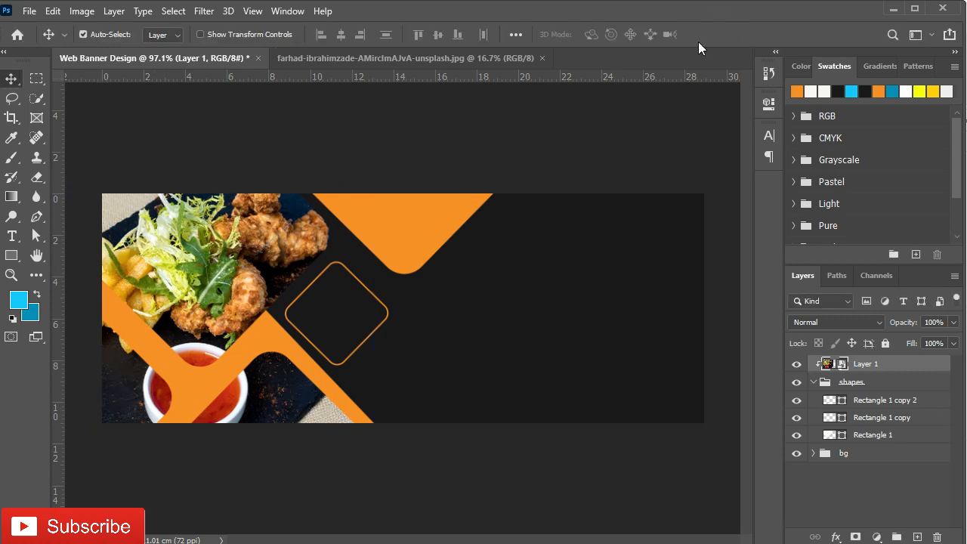
Group the photo layer with the shapes group as "image" and fine-tune the positions of the banner's squares.
click(814, 382)
click(860, 390)
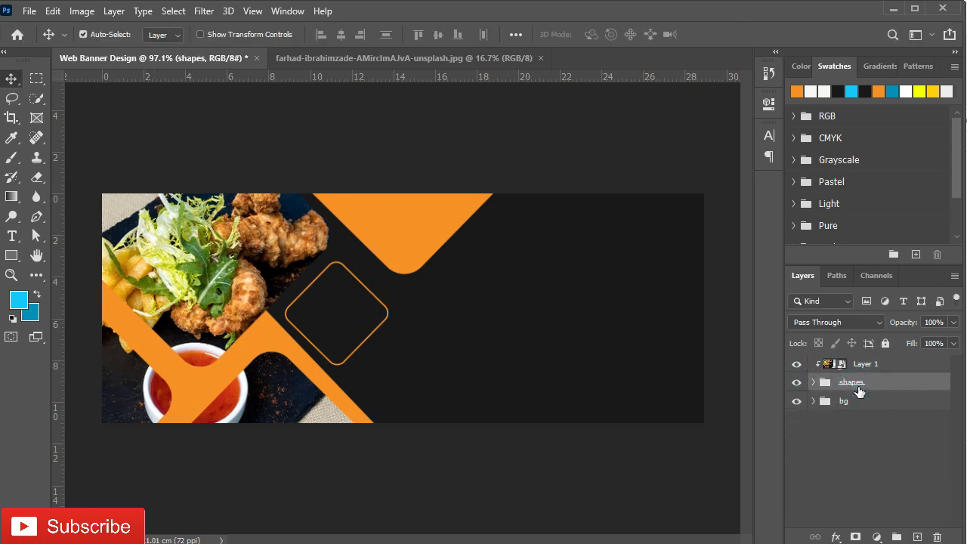
shift+click(857, 365)
key(ctrl+g)
double_click(845, 364)
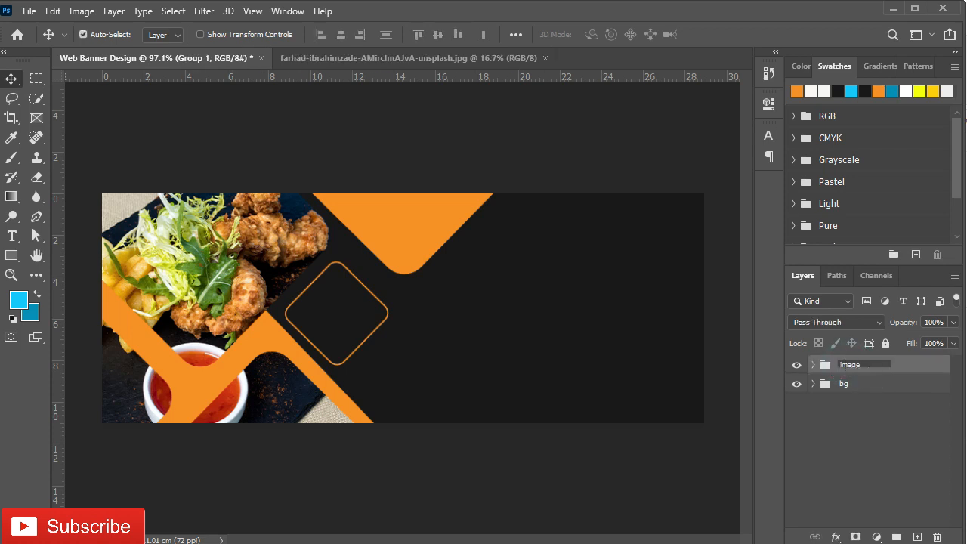
click(904, 368)
drag(518, 377, 522, 368)
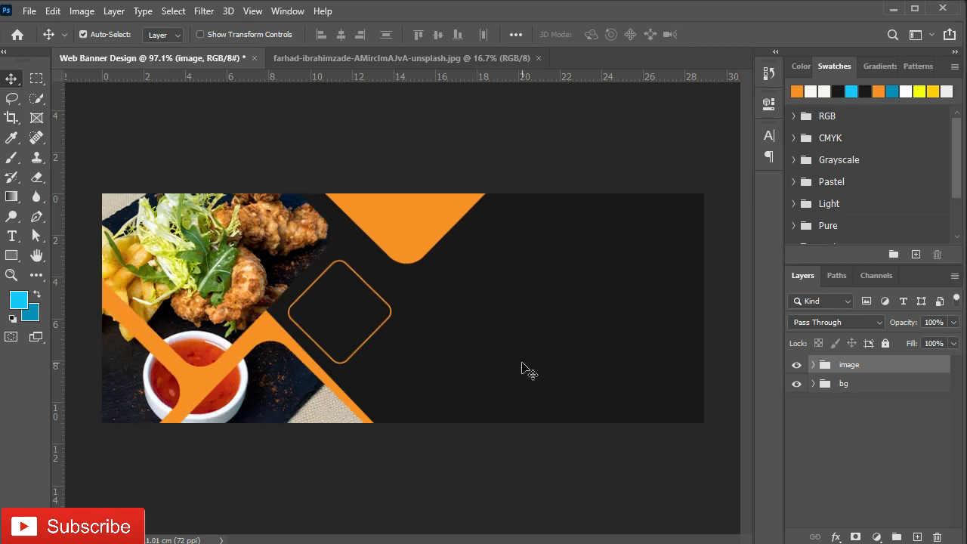
Add a drop shadow to the shapes group with distance 8 px, spread 13% and size 40 px.
click(813, 364)
click(896, 401)
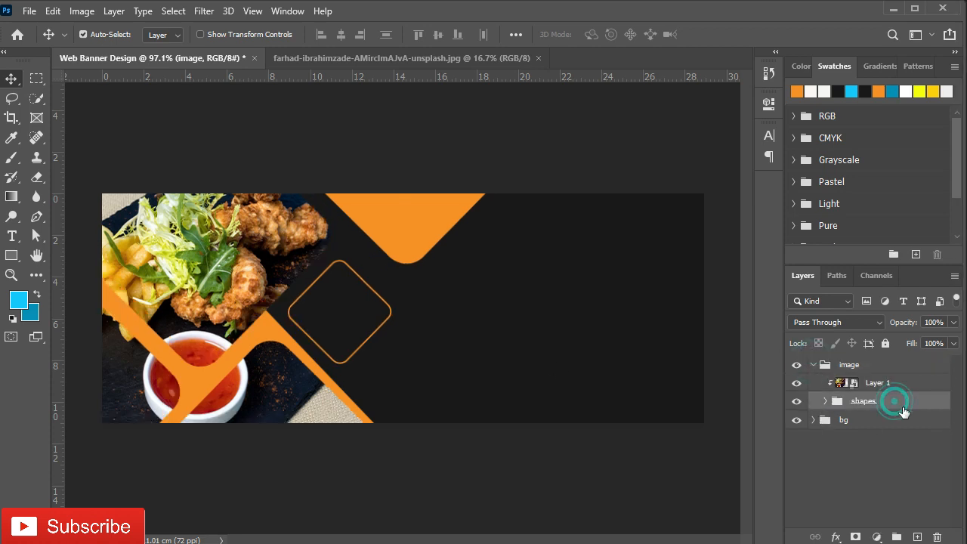
double_click(912, 399)
drag(467, 188, 723, 189)
click(497, 481)
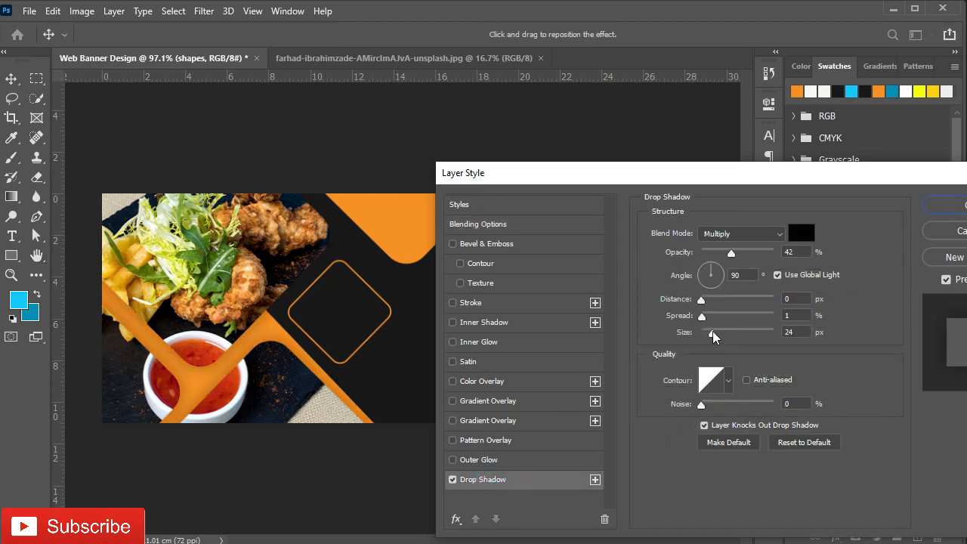
drag(714, 331, 718, 331)
click(701, 316)
click(712, 315)
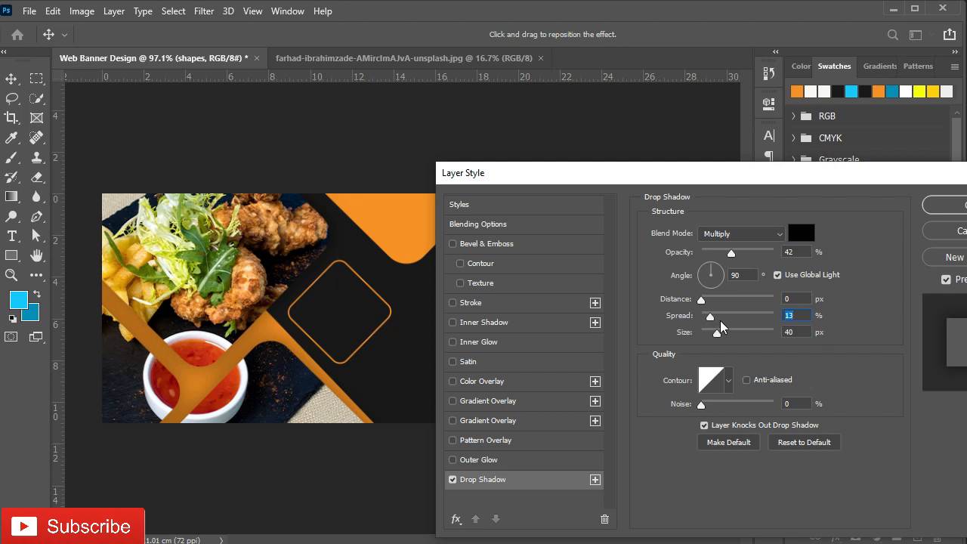
drag(704, 300, 708, 308)
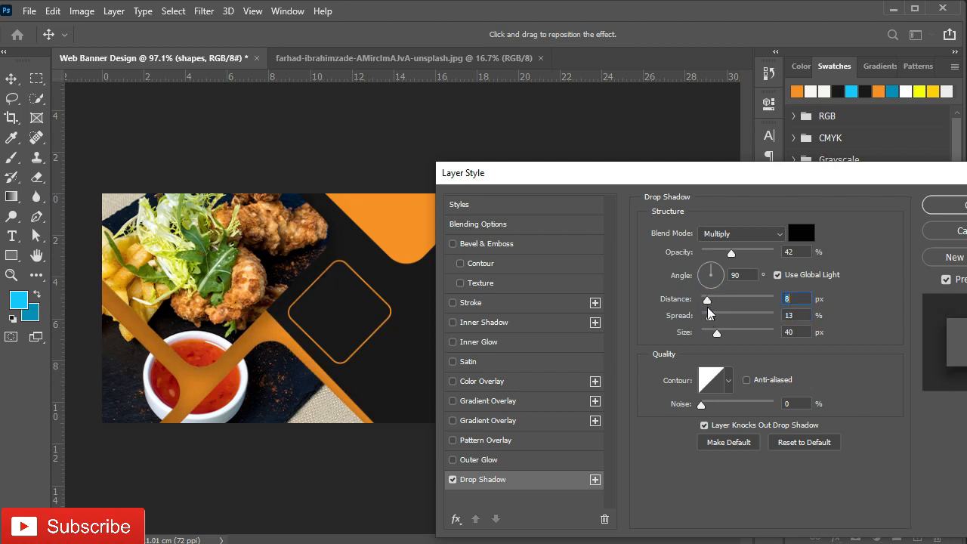
click(950, 205)
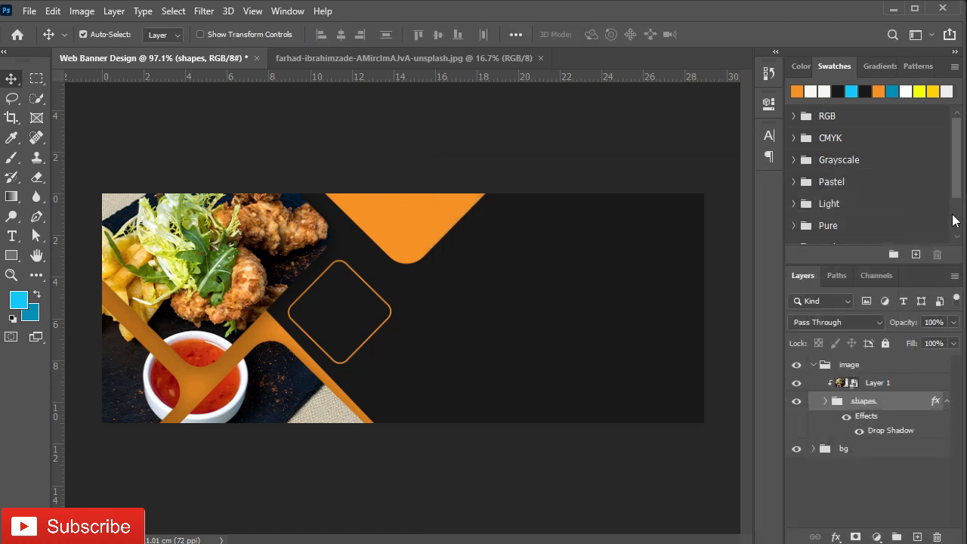
click(814, 366)
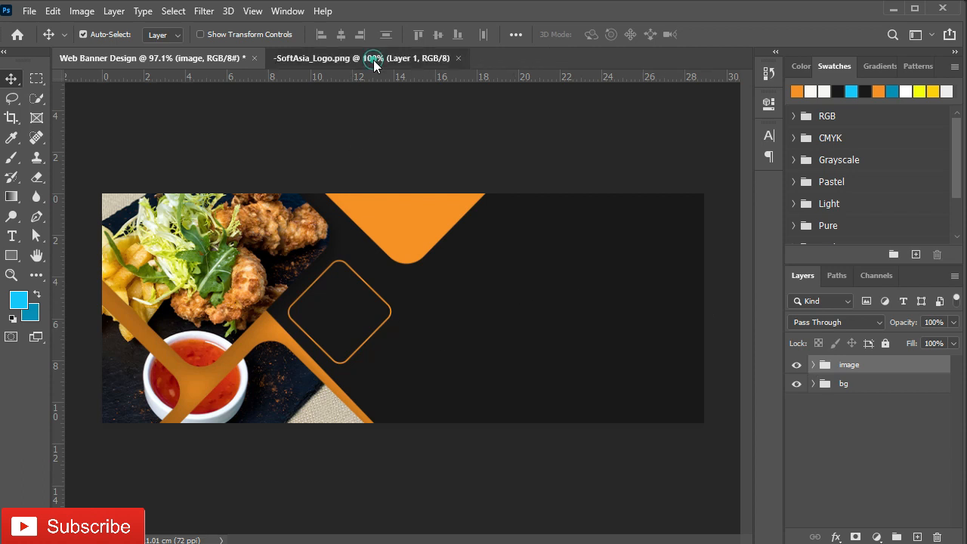
Copy the logo from -SoftAsia_Logo.png into the banner and fill it with white (ffffff).
click(373, 60)
drag(192, 54, 453, 341)
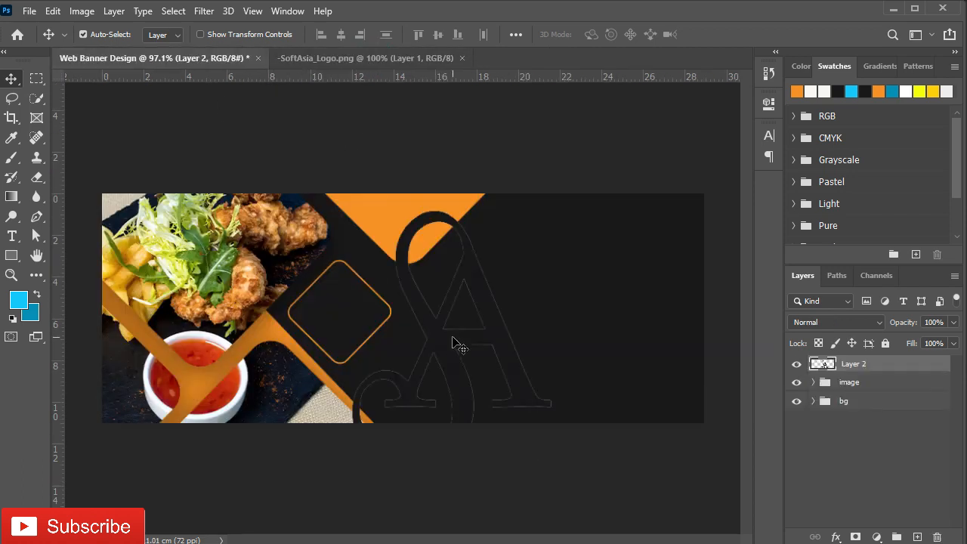
ctrl+click(829, 366)
click(19, 300)
text(ffffff)
click(439, 282)
key(v)
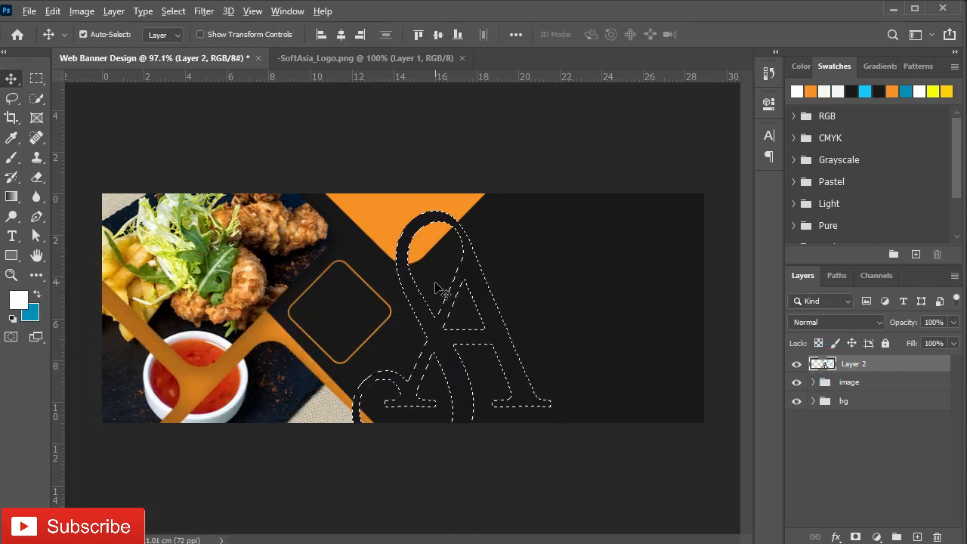
key(alt+BackSpace)
key(ctrl+d)
Convert the logo to a smart object, scale it to about 15% and place it on the orange top-edge square.
right_click(854, 364)
click(719, 208)
key(ctrl+t)
drag(552, 466, 404, 220)
drag(428, 259, 409, 234)
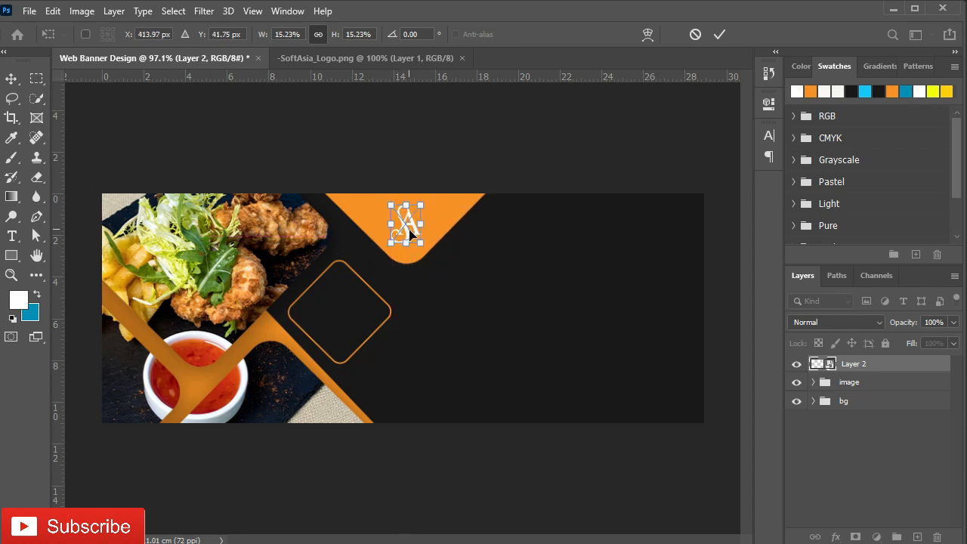
click(718, 34)
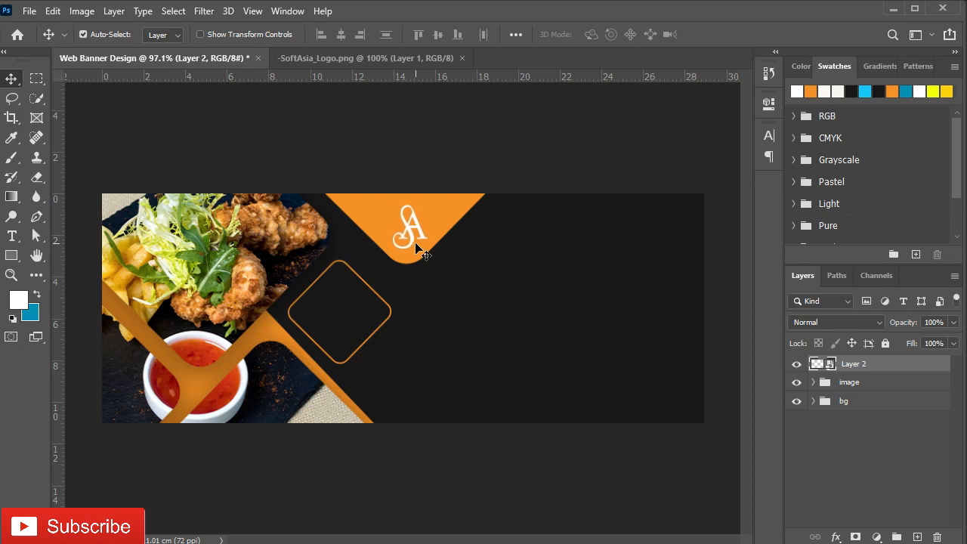
Put the logo layer into its own group and name the group "logo".
key(ctrl+g)
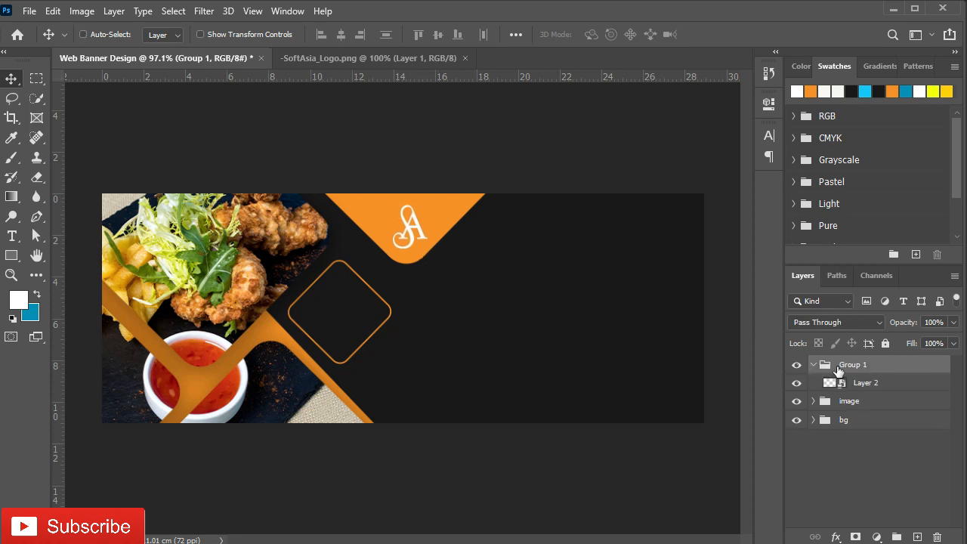
click(815, 365)
double_click(854, 365)
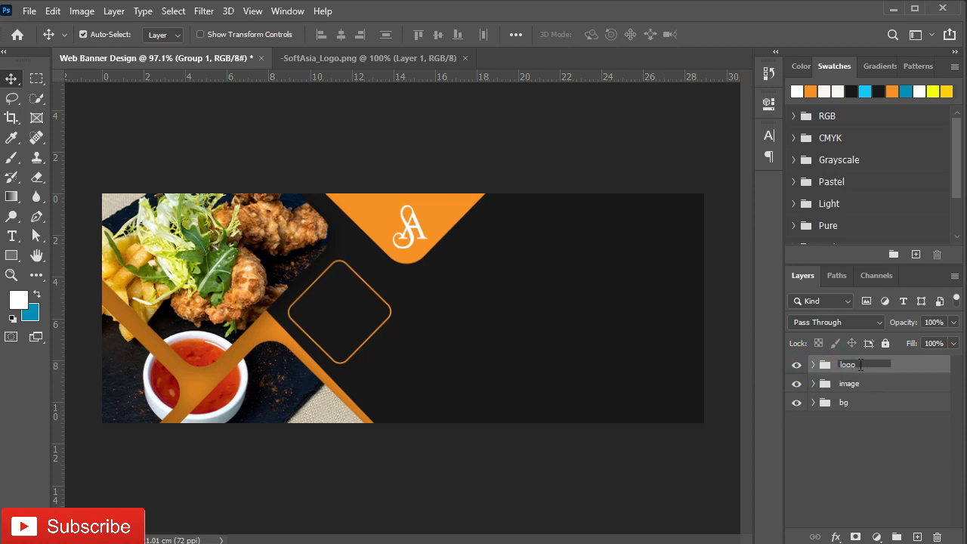
click(898, 365)
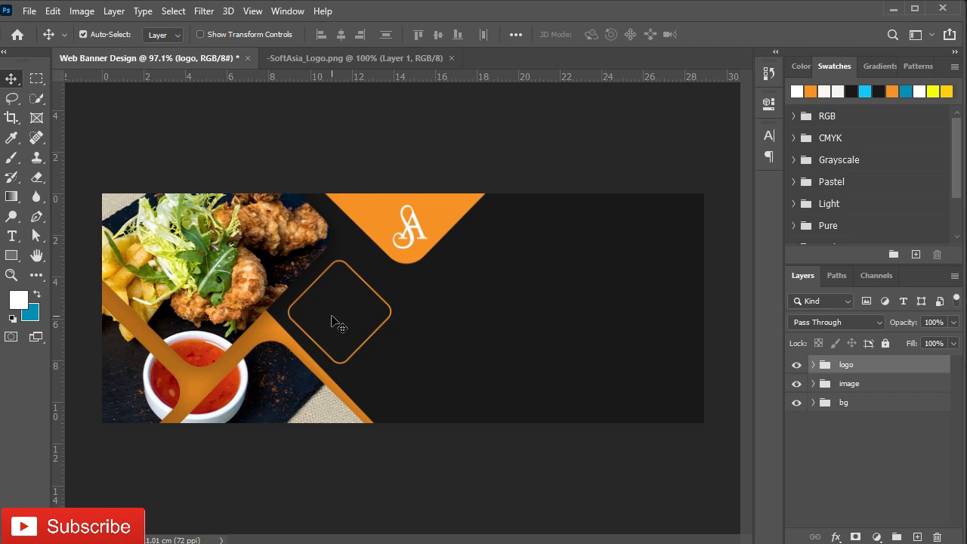
Add the text "50% Descount" on two lines, starting inside the orange-outlined square.
key(t)
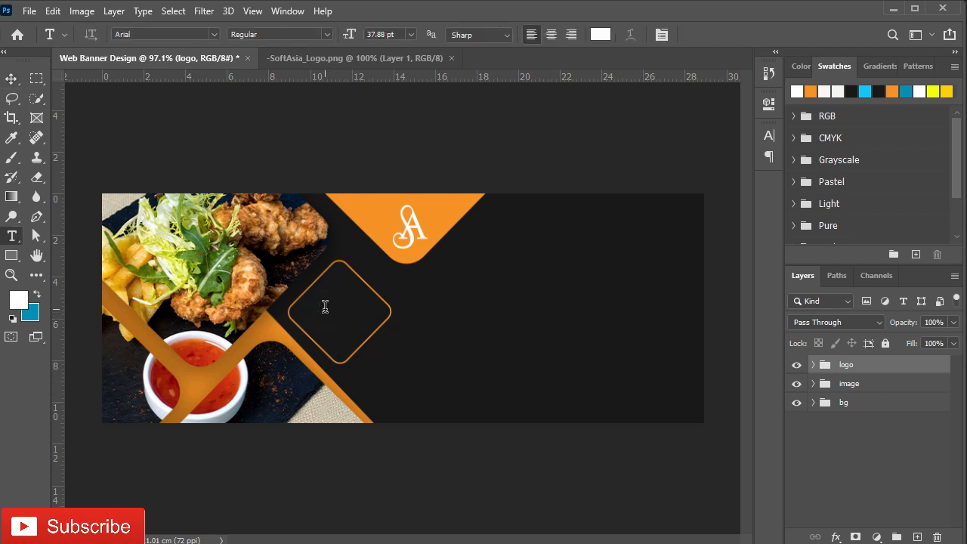
click(325, 306)
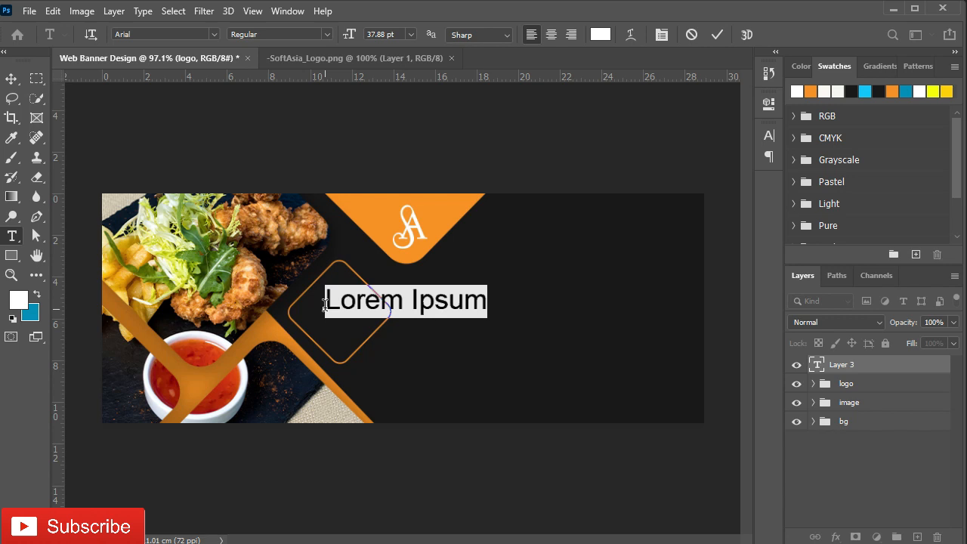
text(50)
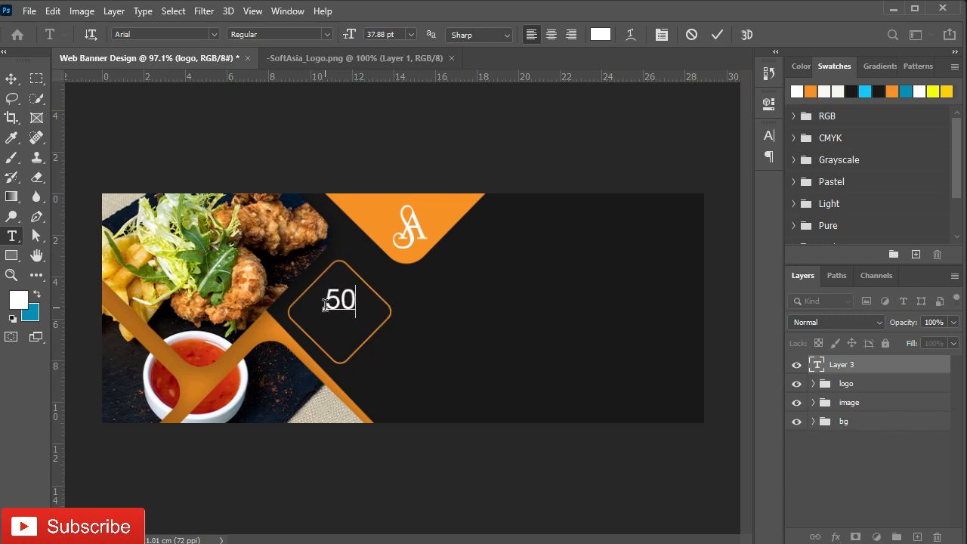
text(% )
text(Des)
text(couyn)
key(BackSpace)
key(BackSpace)
text(nt)
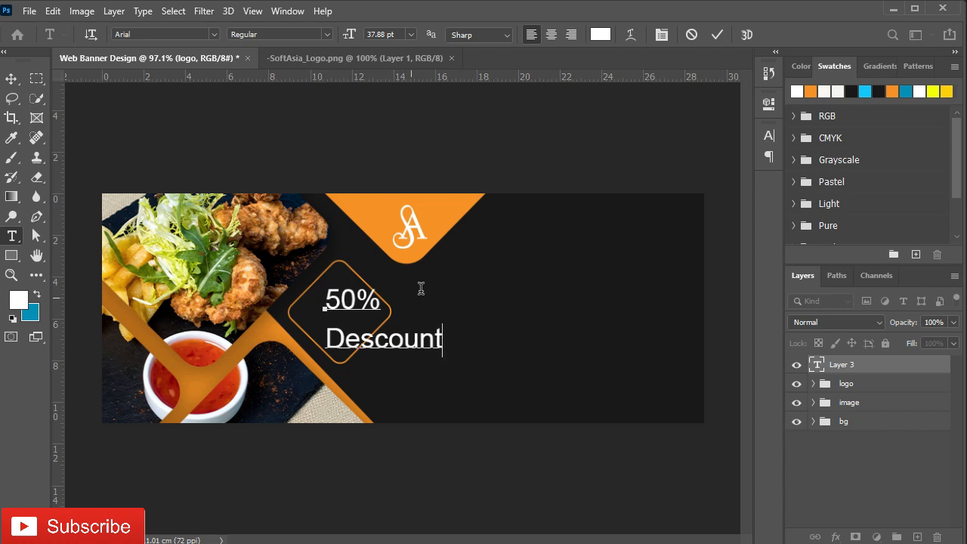
click(717, 35)
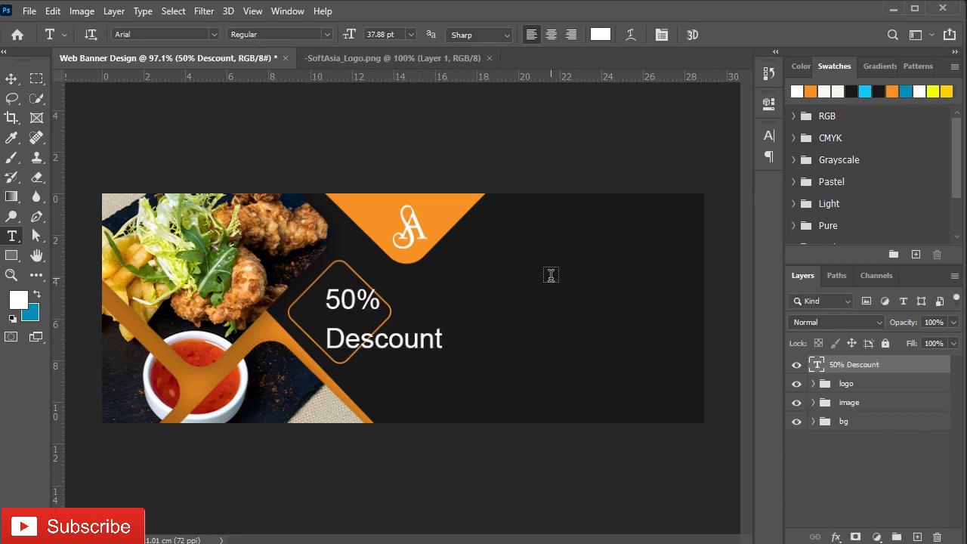
Set the discount text's leading to Auto and make the "50" bold.
click(766, 138)
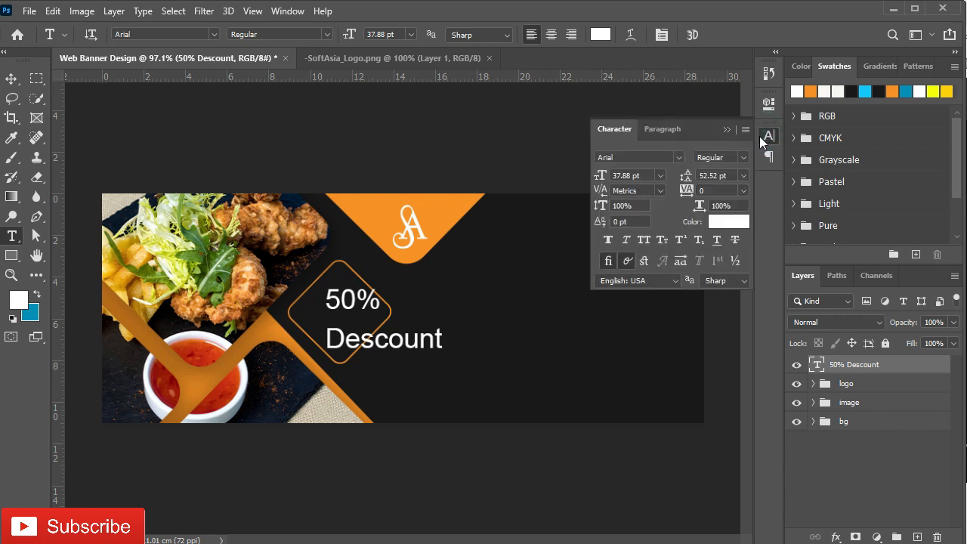
click(743, 176)
click(734, 189)
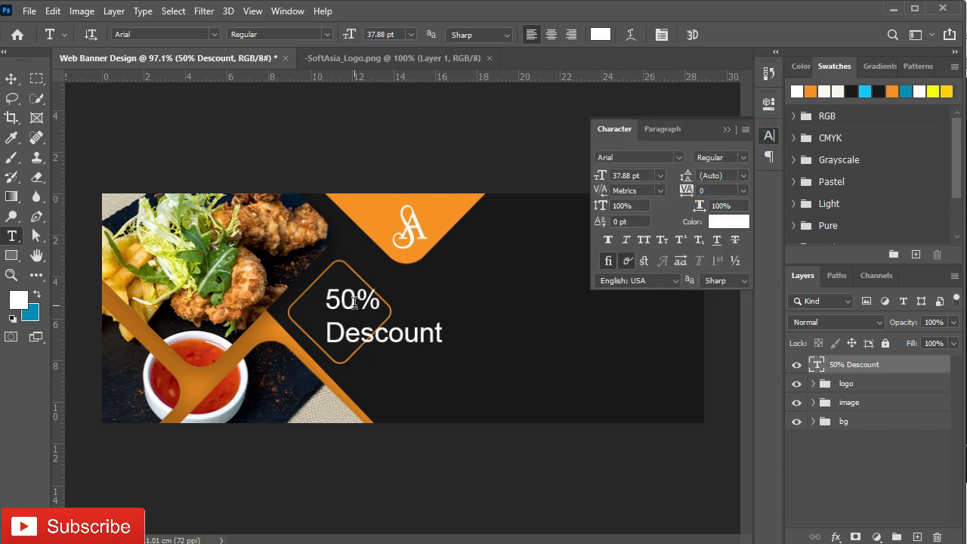
drag(353, 303, 326, 302)
click(744, 158)
click(747, 196)
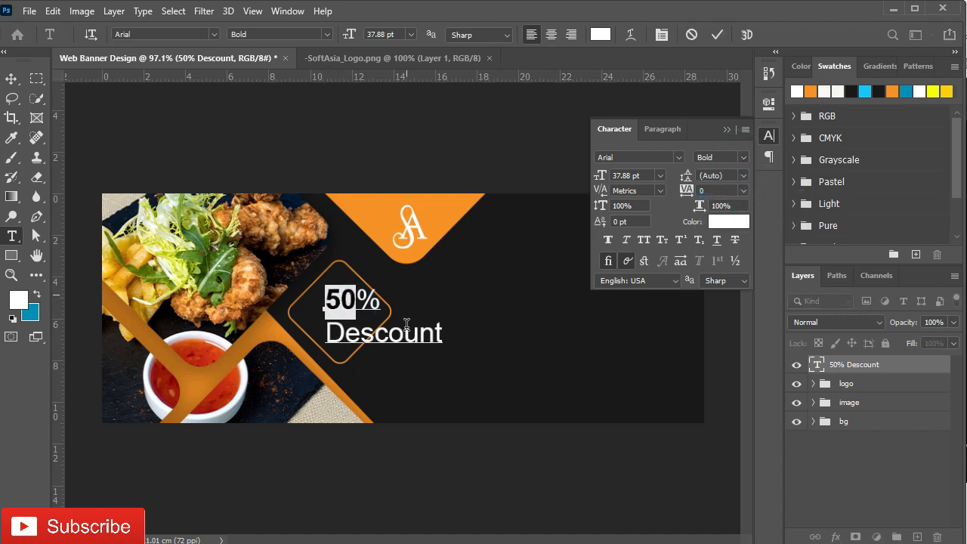
Format the word "Descount" in all caps at 14 pt.
drag(443, 334, 325, 335)
key(ctrl+plus)
click(660, 175)
click(636, 255)
drag(605, 178, 611, 179)
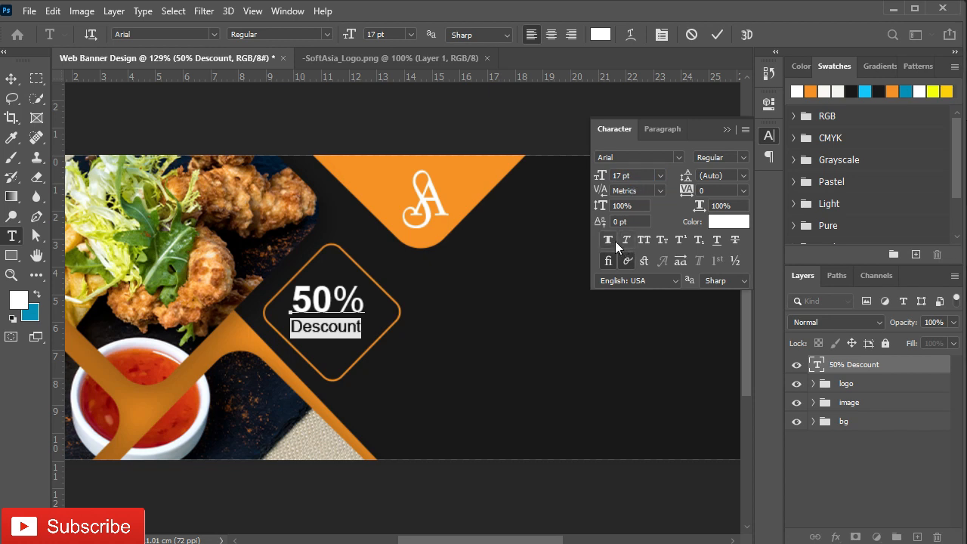
click(644, 243)
drag(602, 178, 604, 179)
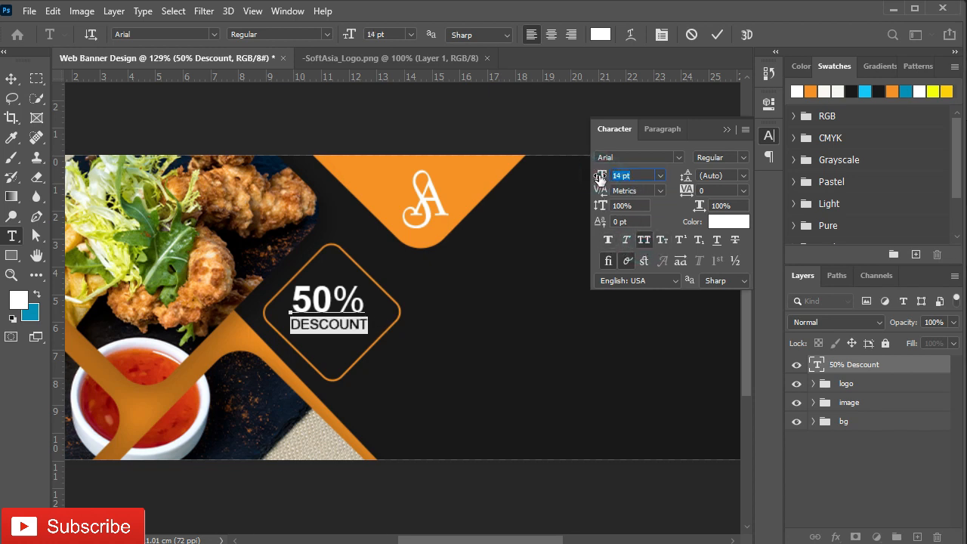
click(717, 34)
Scale the discount text to about 113% and nudge it down to centre it in the outlined square.
key(v)
click(722, 130)
key(ctrl+t)
drag(366, 333, 377, 339)
drag(321, 302, 344, 302)
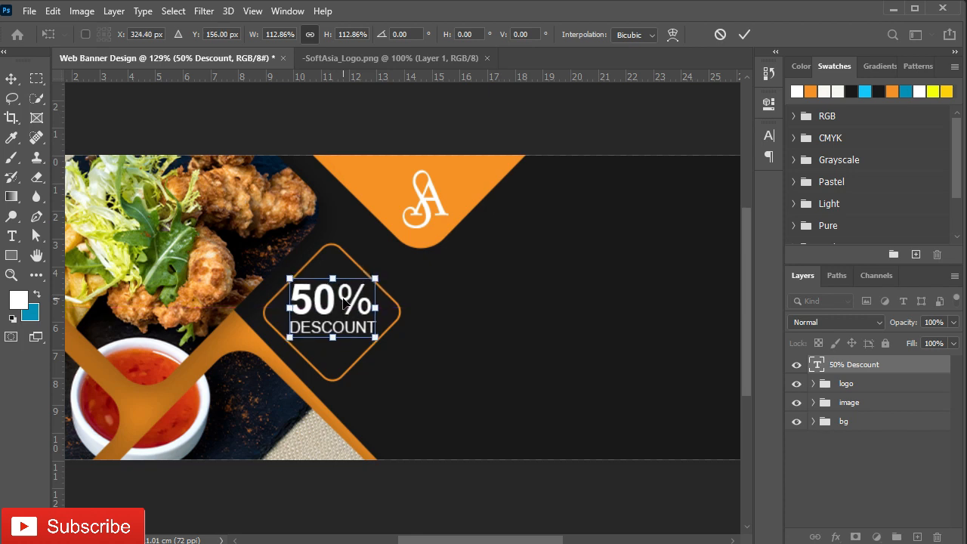
click(744, 35)
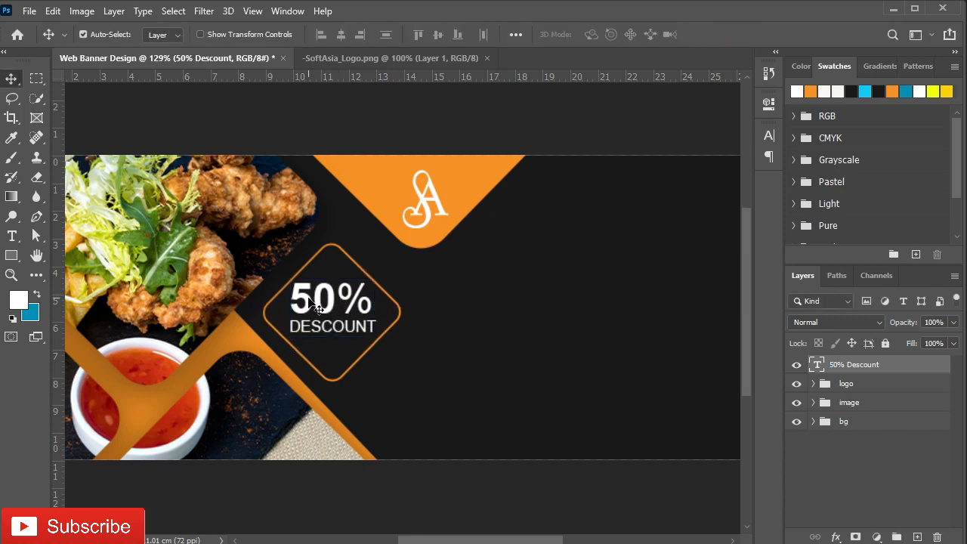
key(Down)
key(Down)
key(Down)
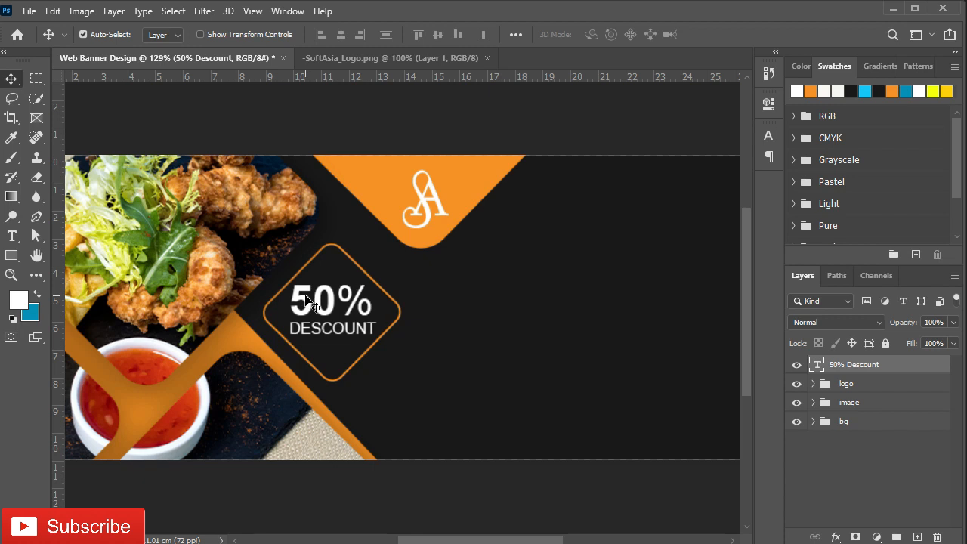
Put the discount text into its own group and name the group "descount".
key(ctrl+g)
click(813, 364)
double_click(853, 365)
text(de)
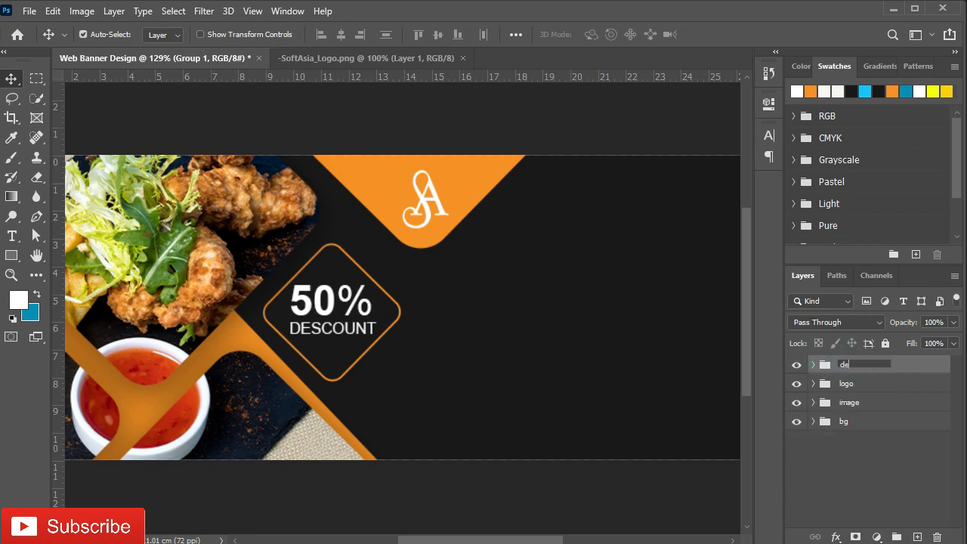
text(scount)
key(Return)
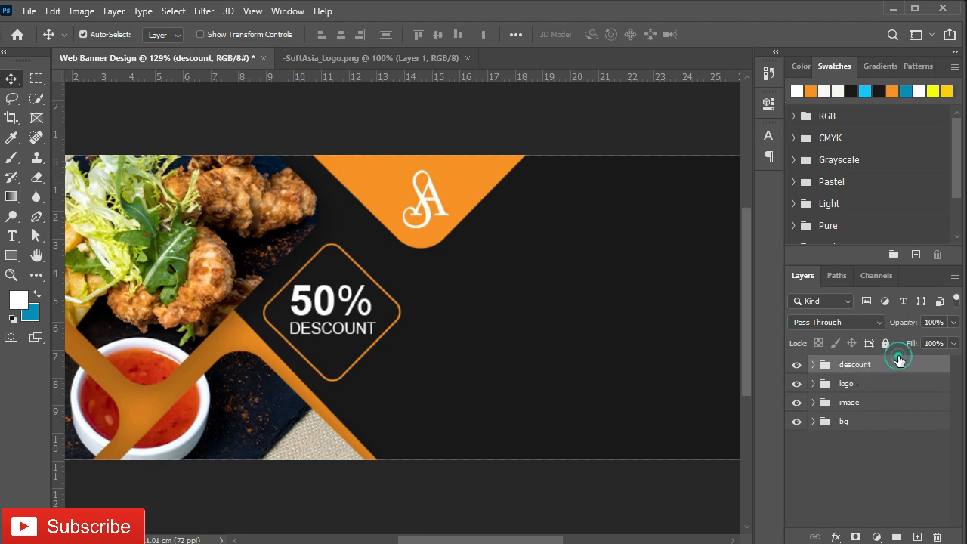
Add the two-line heading "SA RESTAURENT" in the dark area beside the orange logo shape.
drag(579, 315, 457, 313)
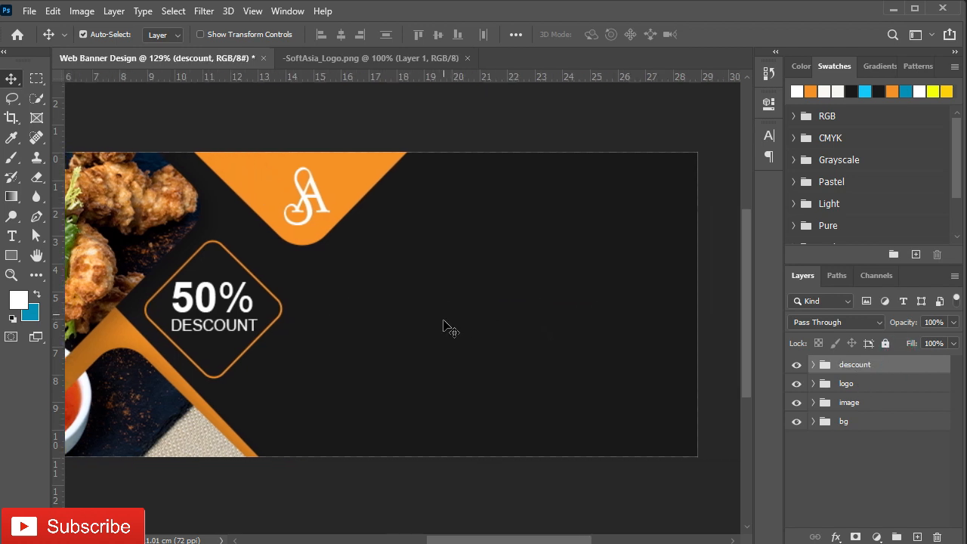
key(t)
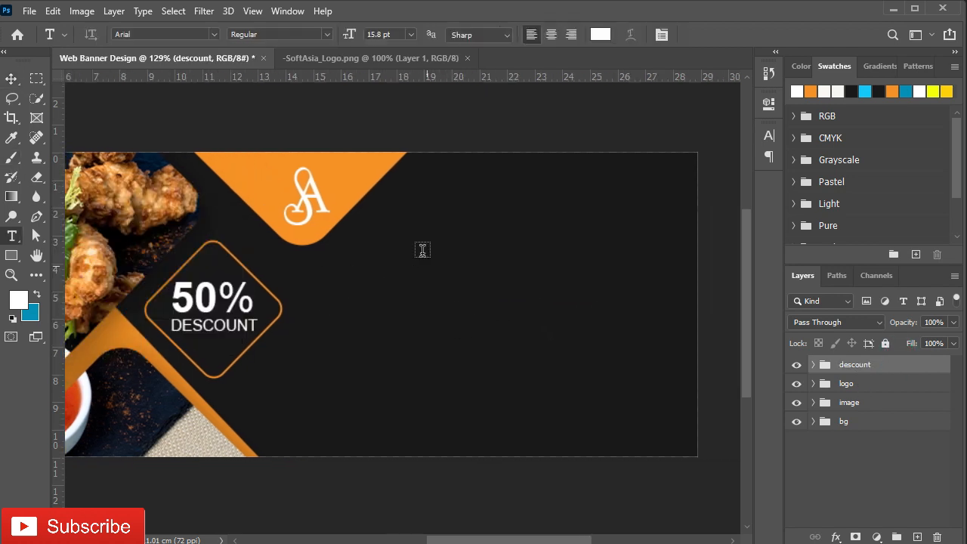
click(408, 218)
text(SA)
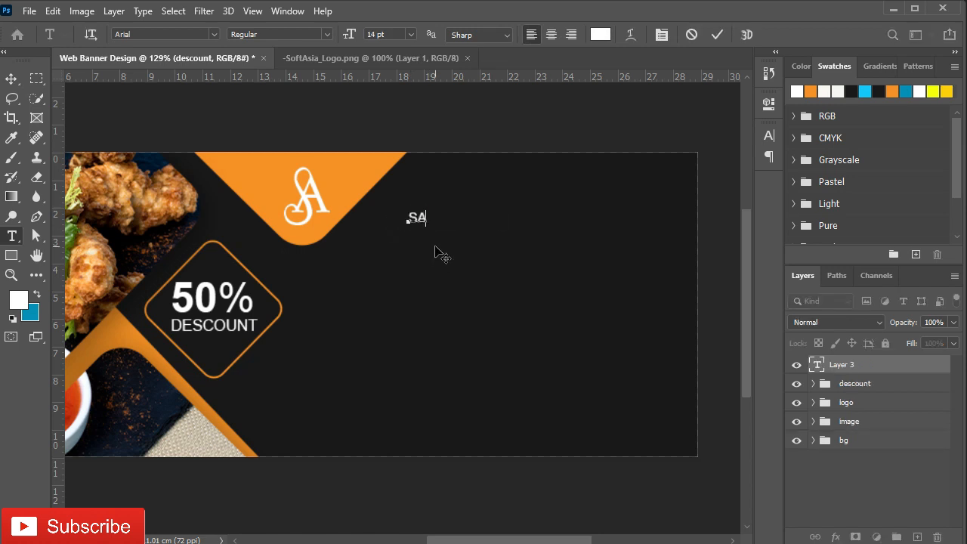
key(Return)
text(RESTAURENT)
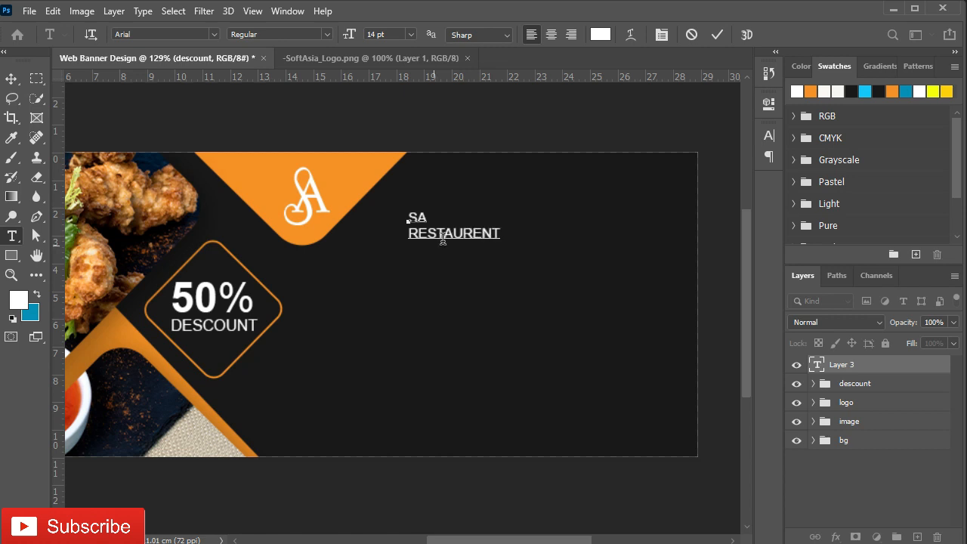
click(718, 35)
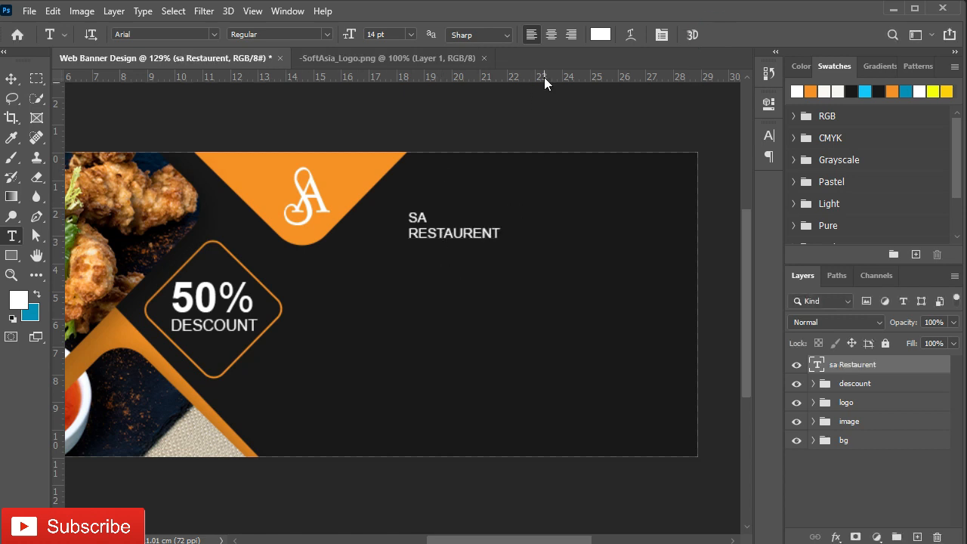
Set the heading's font style to Arial Black with tracking 10.
click(769, 136)
click(744, 157)
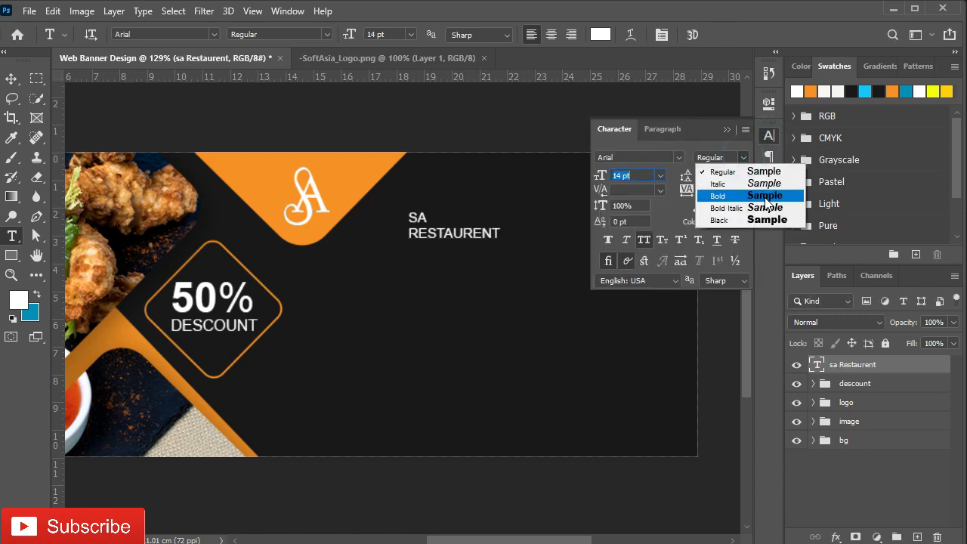
click(768, 220)
click(744, 191)
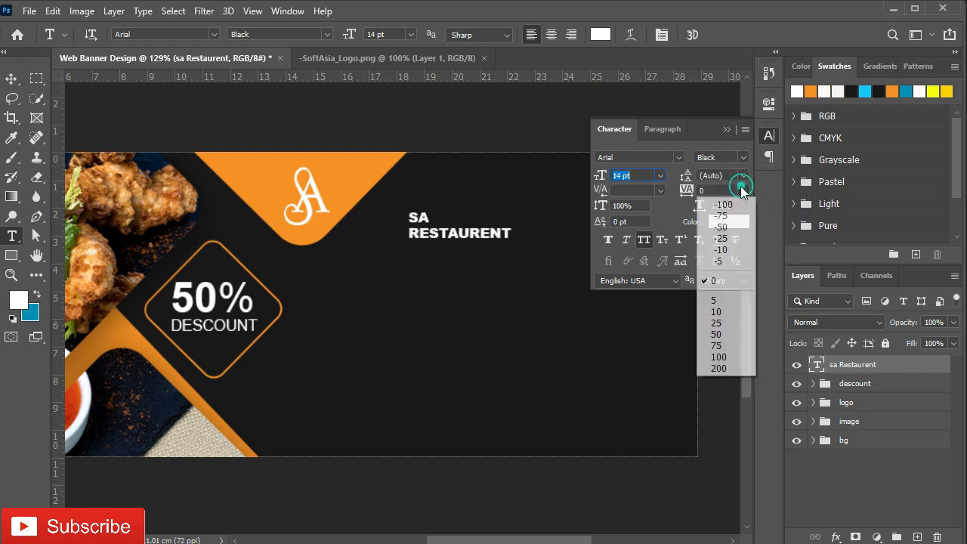
click(722, 313)
click(727, 130)
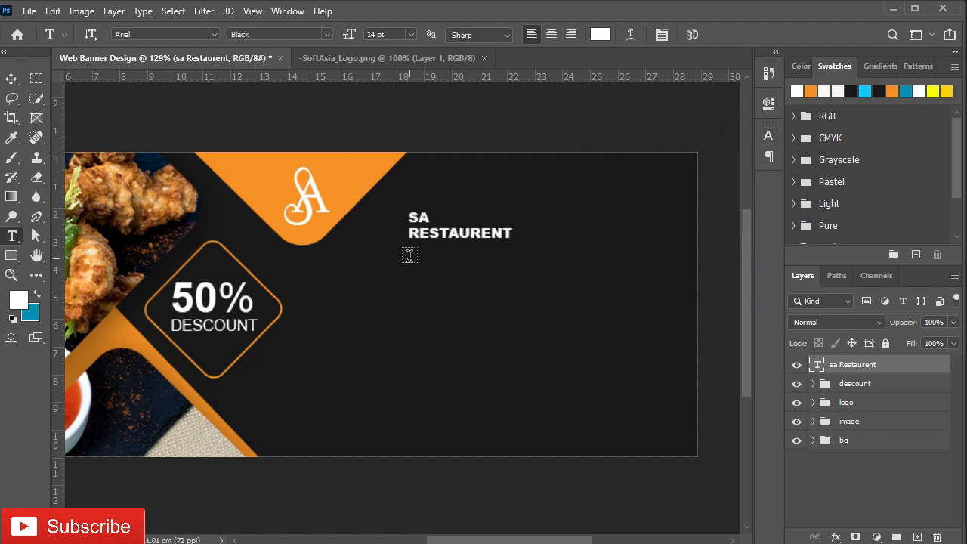
Enlarge the "SA RESTAURENT" heading to about 19 pt and shift it slightly closer to the logo shape.
key(v)
key(ctrl+t)
drag(513, 241, 548, 274)
drag(476, 235, 464, 230)
click(744, 34)
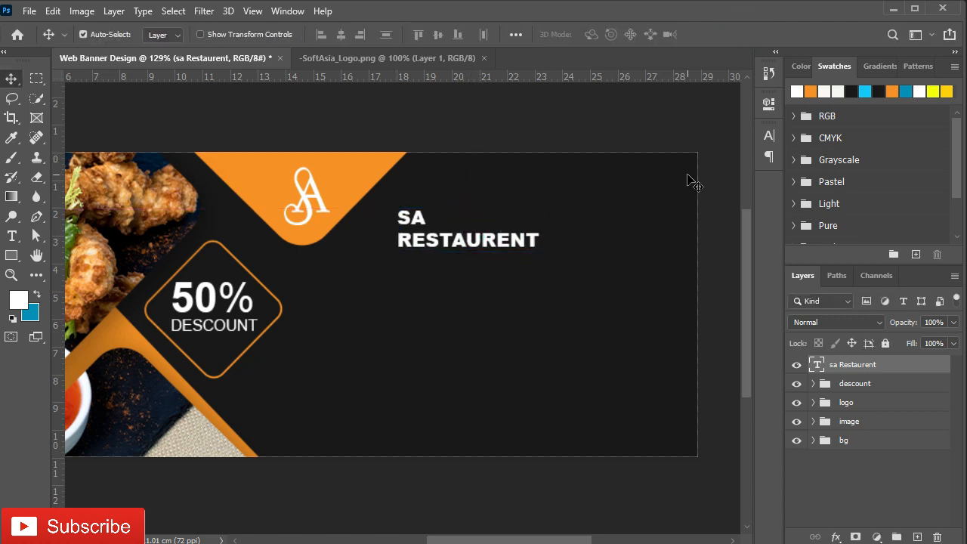
Change the heading's font style to Bold and its tracking to 75.
click(769, 136)
click(742, 158)
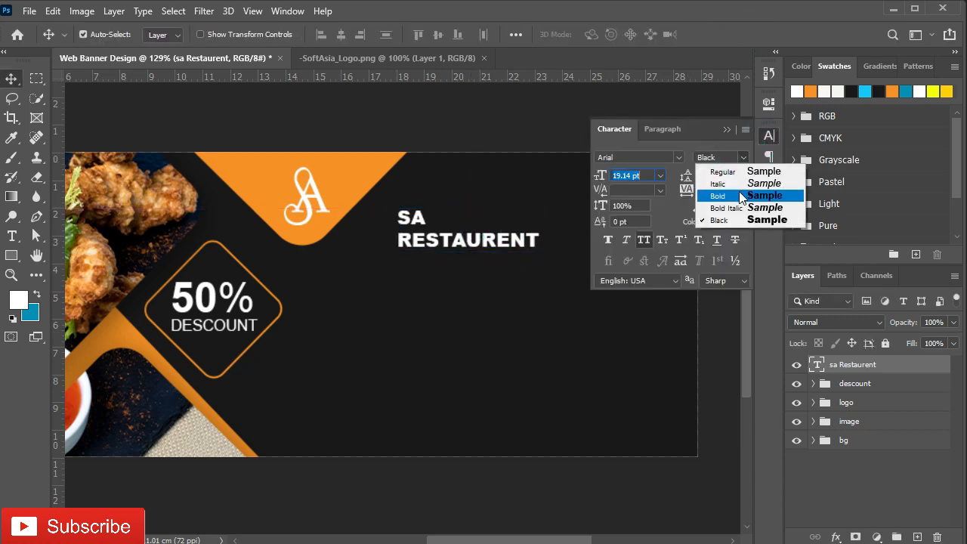
click(719, 196)
click(743, 191)
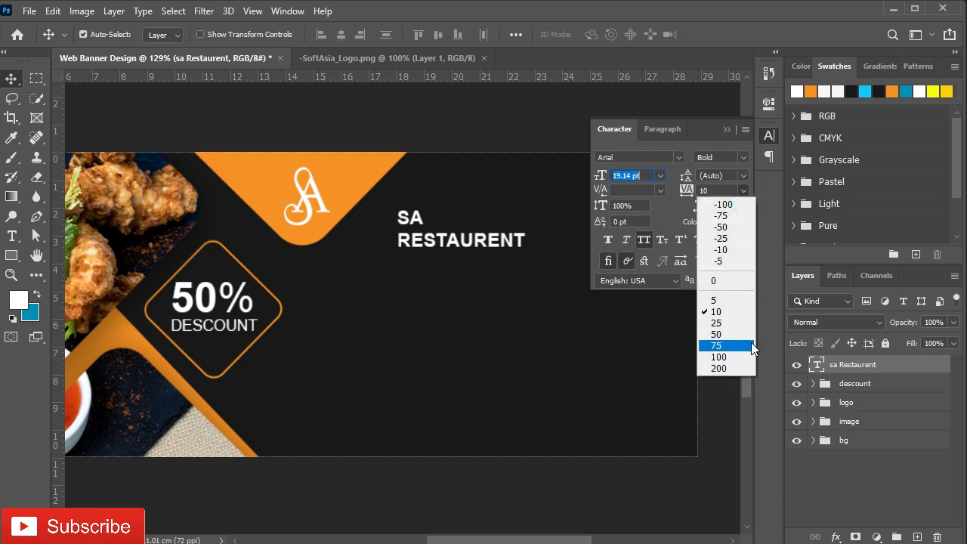
click(735, 355)
click(727, 131)
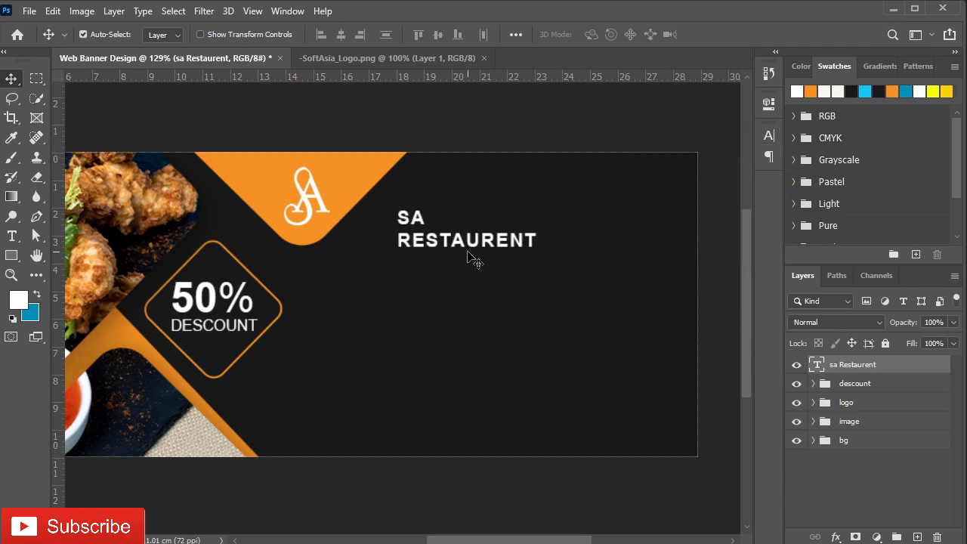
Scale the heading up to about 24 pt and move it higher, level with the logo.
key(ctrl+t)
drag(537, 253, 579, 268)
drag(468, 266, 473, 240)
click(745, 34)
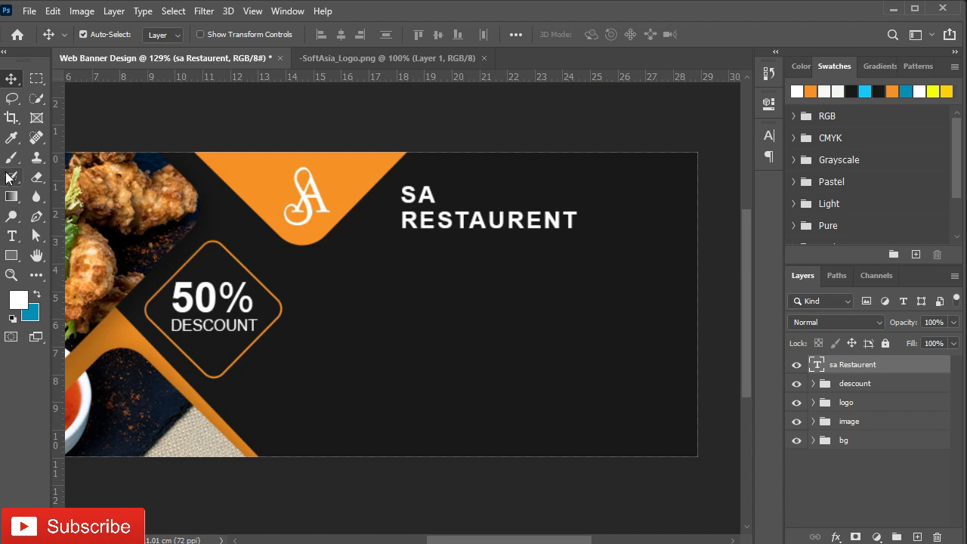
Add a Lorem ipsum paragraph text box under the heading, as wide as the heading, and reduce its height to about half.
click(11, 235)
drag(401, 245, 576, 330)
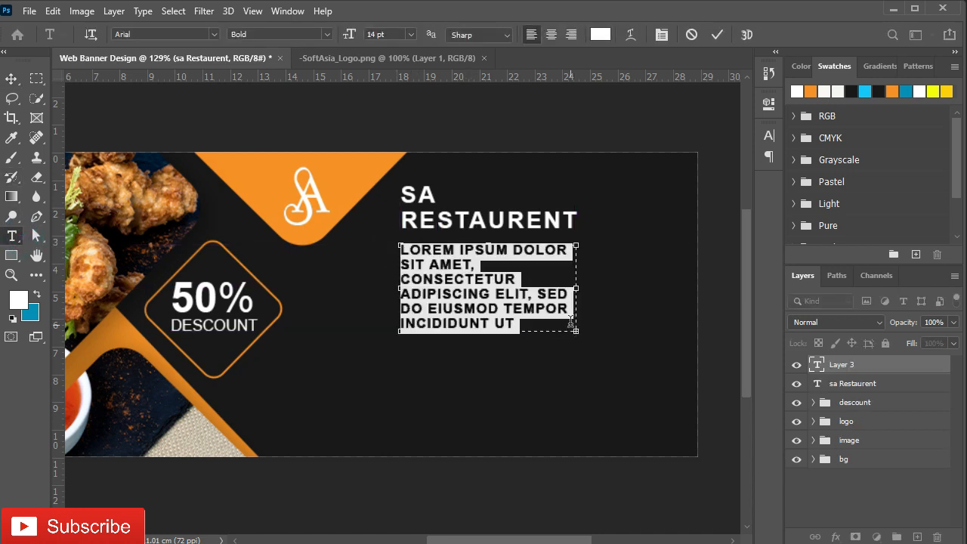
click(770, 135)
click(769, 156)
click(727, 130)
drag(577, 288, 580, 288)
drag(489, 332, 494, 289)
Set the Lorem ipsum paragraph to Arial Regular at 10 pt.
click(769, 135)
key(Up)
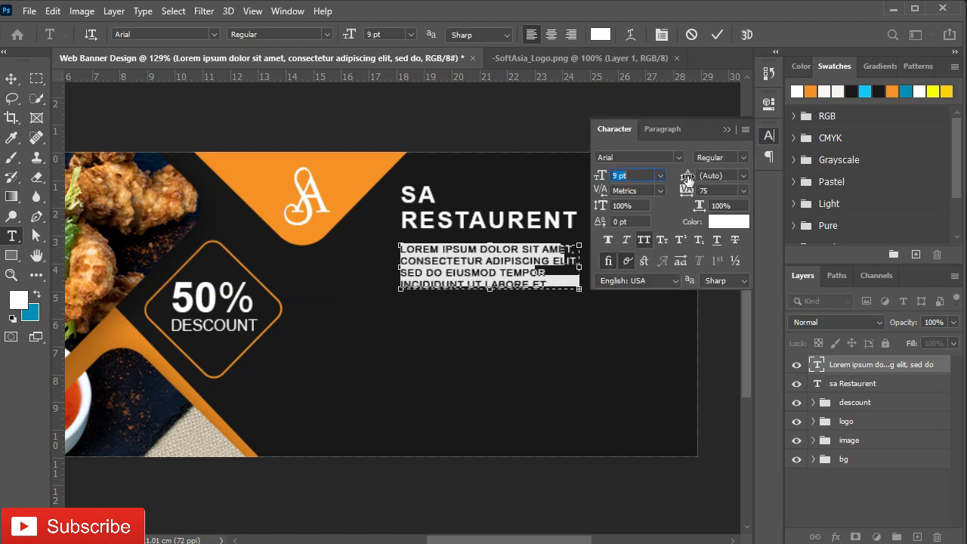
key(Return)
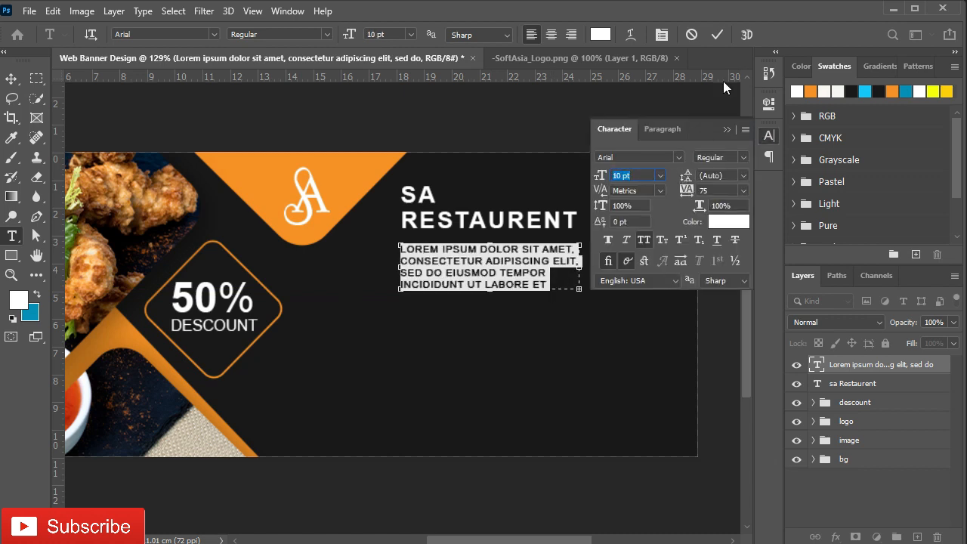
key(ctrl+Return)
Recolour the word "RESTAURENT" in the heading with the orange of the shape behind the logo.
drag(444, 231, 573, 222)
key(ctrl+a)
click(728, 222)
click(349, 178)
click(417, 281)
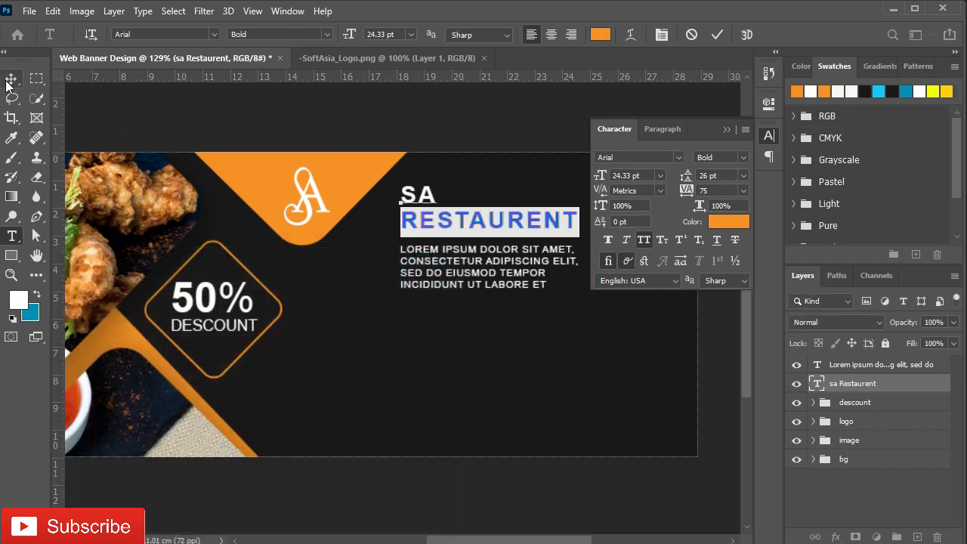
Finish the heading edit and shift the Lorem ipsum paragraph slightly to line it up under the heading.
key(ctrl+Return)
click(728, 130)
drag(484, 292, 466, 298)
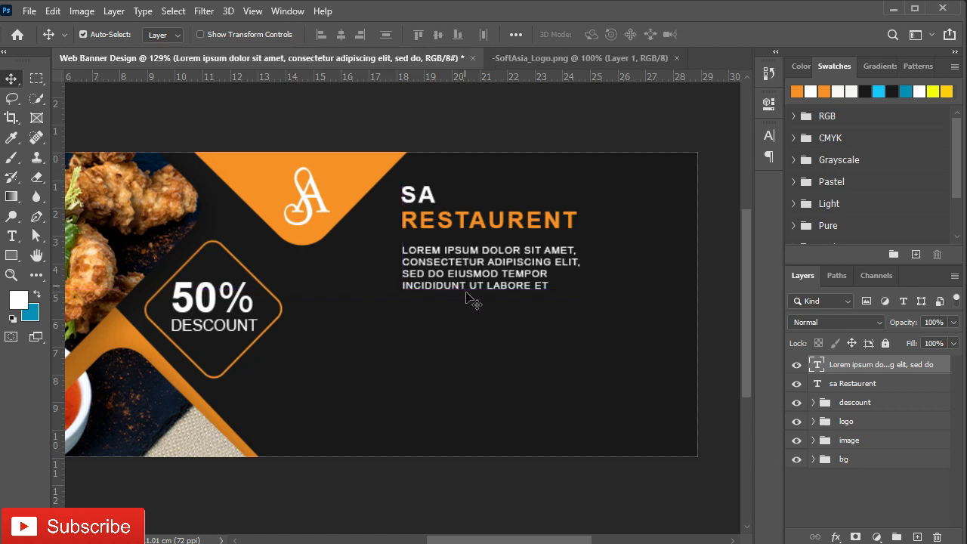
Set the heading text's tracking to 100.
click(487, 221)
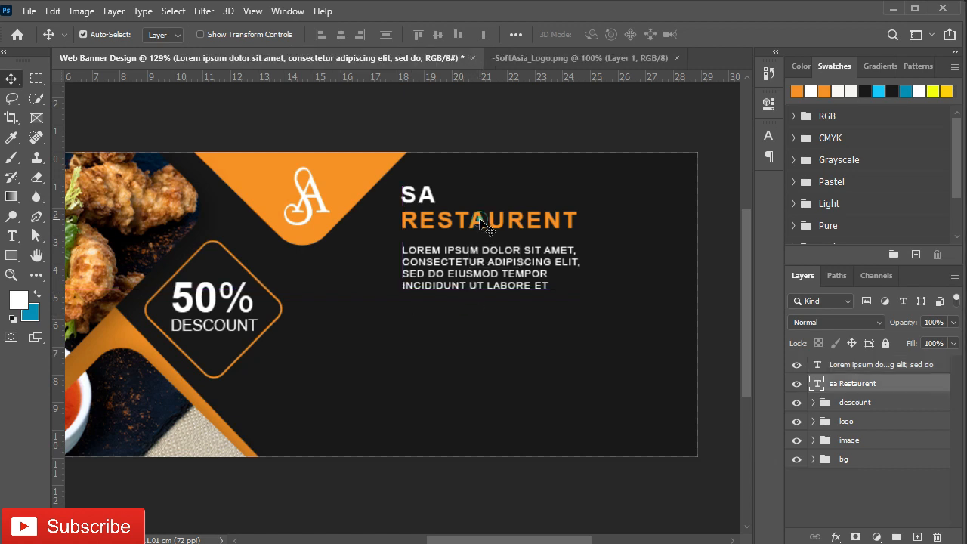
click(769, 136)
click(746, 191)
click(725, 356)
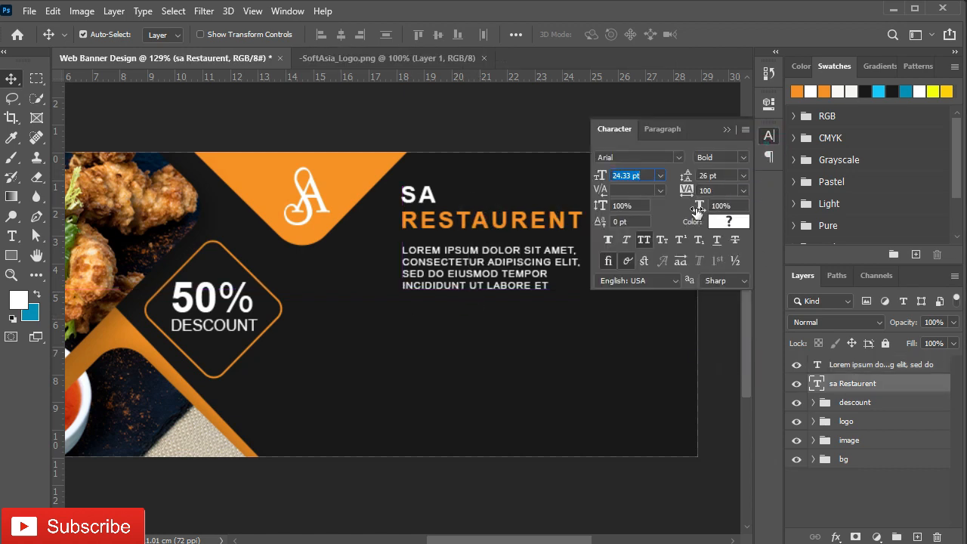
click(727, 131)
Widen the Lorem ipsum text box slightly past the heading and make it a little taller.
double_click(540, 261)
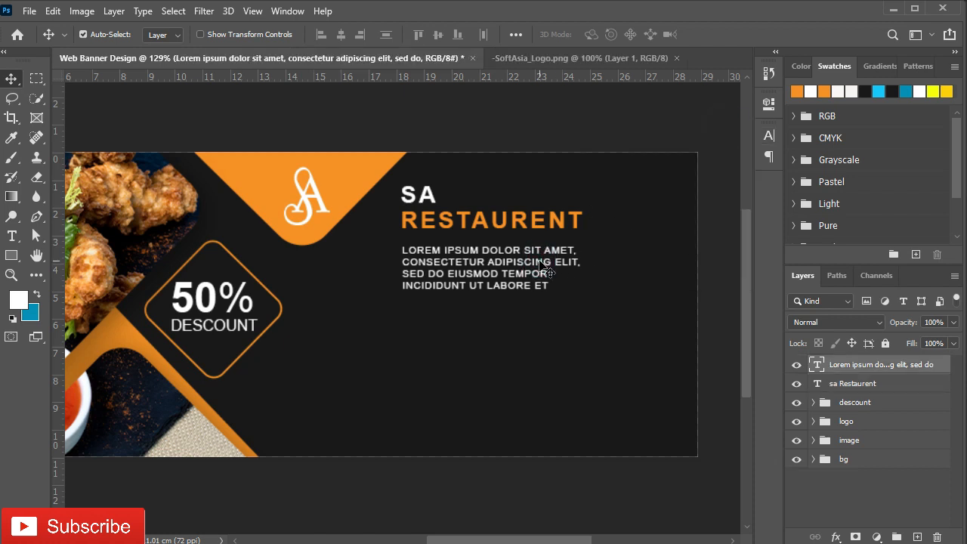
drag(585, 268, 588, 266)
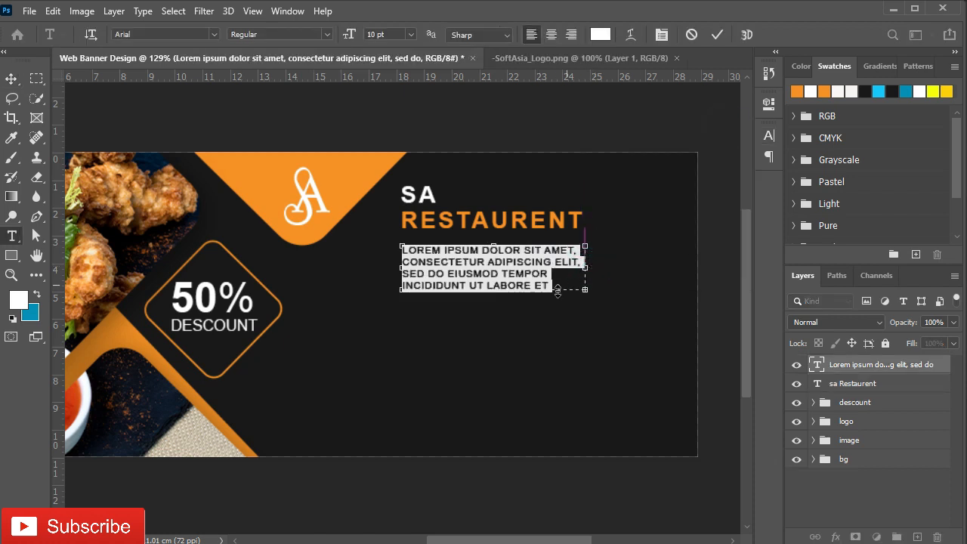
mouse_move(503, 293)
mouse_down()
mouse_move(493, 290)
mouse_move(497, 297)
mouse_up()
drag(586, 269, 604, 271)
key(ctrl+Return)
key(v)
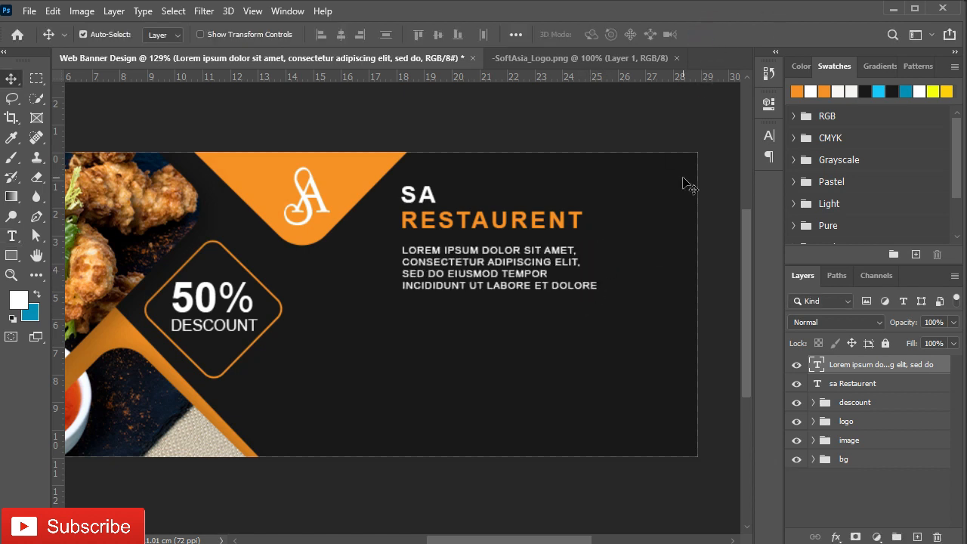
Set the Lorem ipsum paragraph's leading to 22 pt and nudge the heading and paragraph up slightly.
double_click(518, 285)
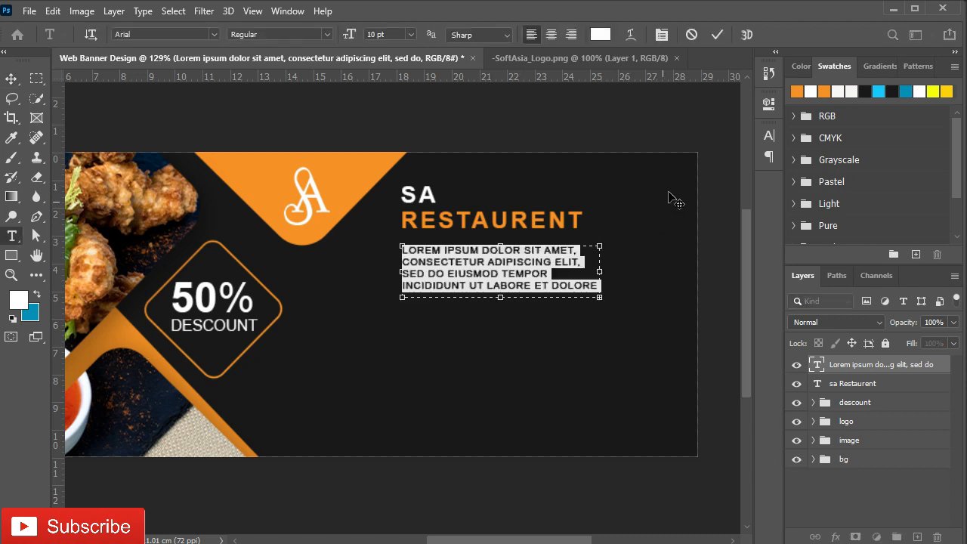
click(770, 140)
drag(686, 177, 683, 190)
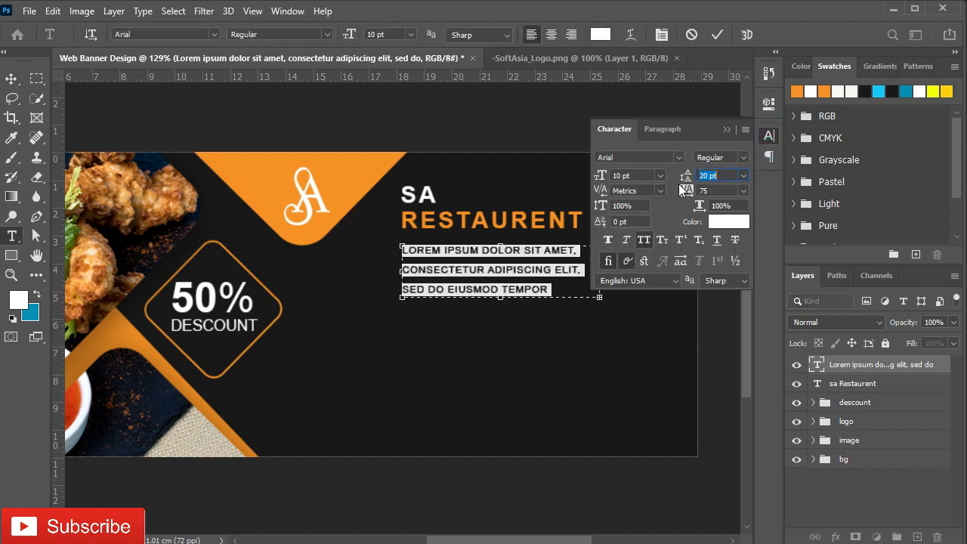
key(Up)
key(Up)
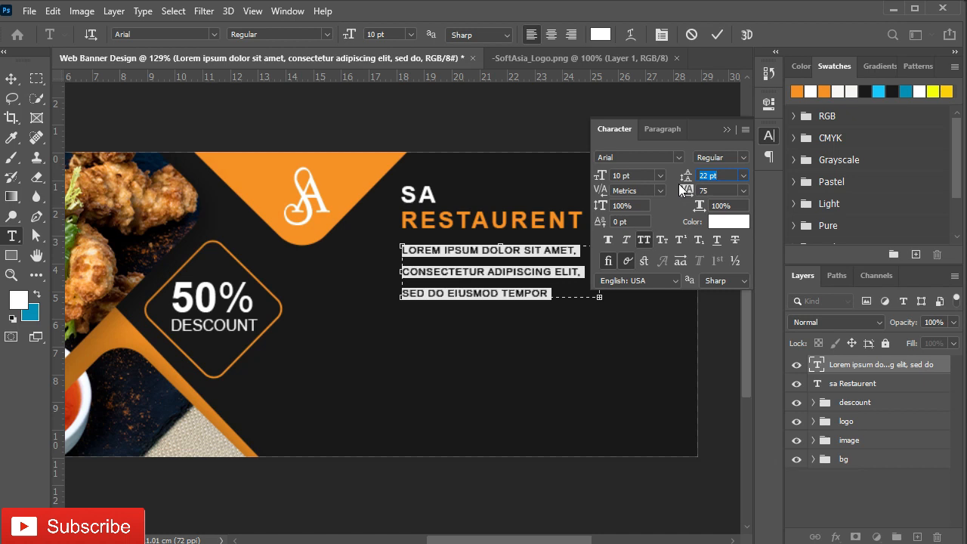
key(ctrl+Return)
click(725, 133)
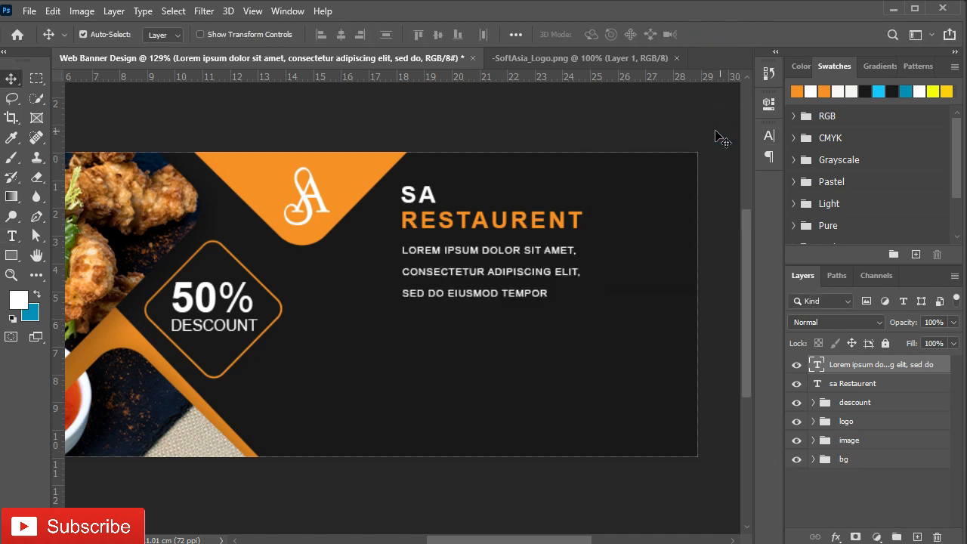
key(alt+bracketleft)
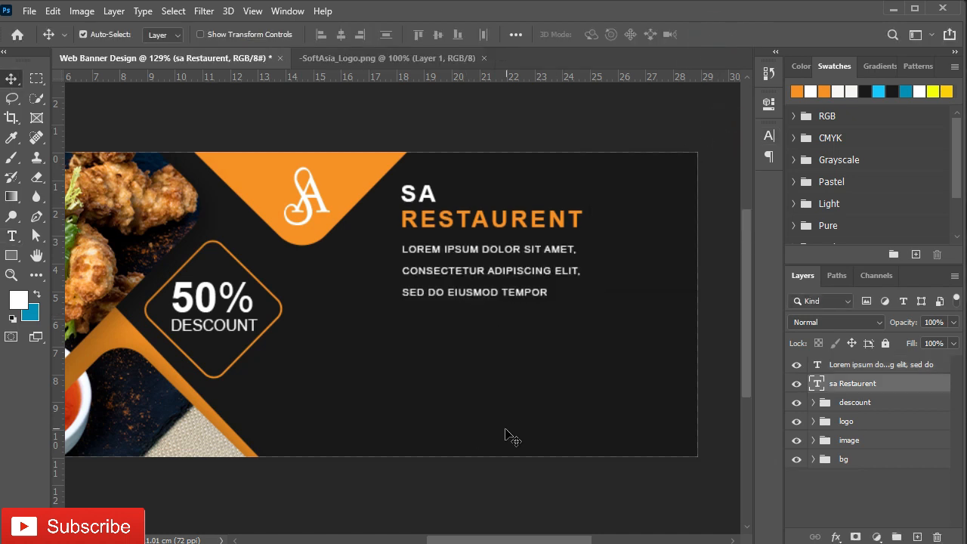
Draw a 132 x 32 px rectangle below the paragraph and fill it with the banner's orange.
click(12, 255)
mouse_move(525, 364)
mouse_down()
mouse_move(540, 361)
mouse_move(537, 369)
mouse_up()
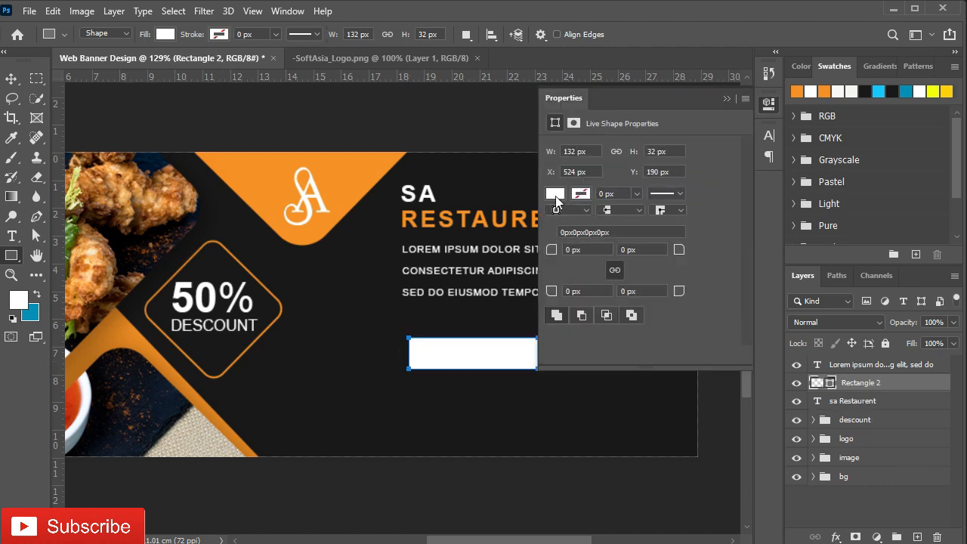
click(555, 194)
click(558, 280)
click(727, 98)
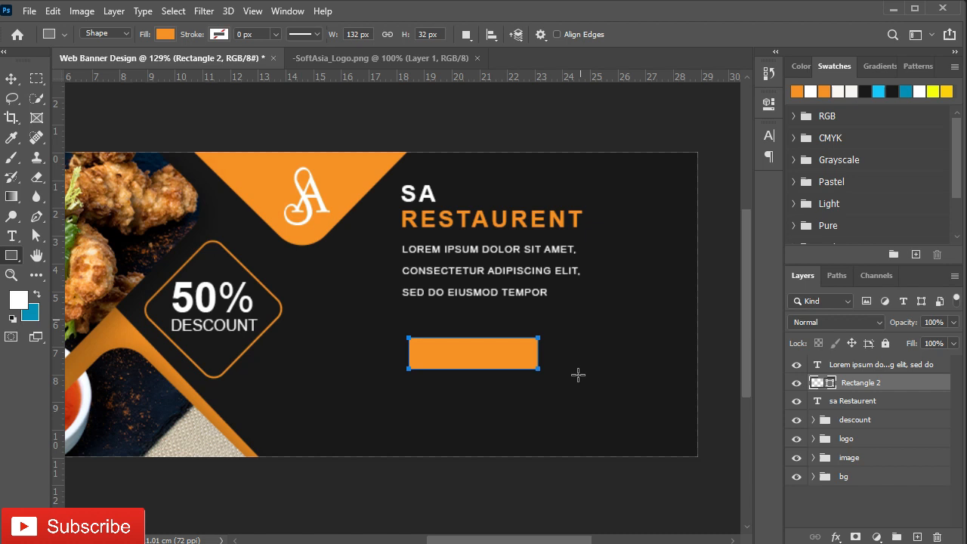
Add the text "ORDER NOW" below the orange rectangle.
key(t)
click(452, 412)
text(ORDER NOW)
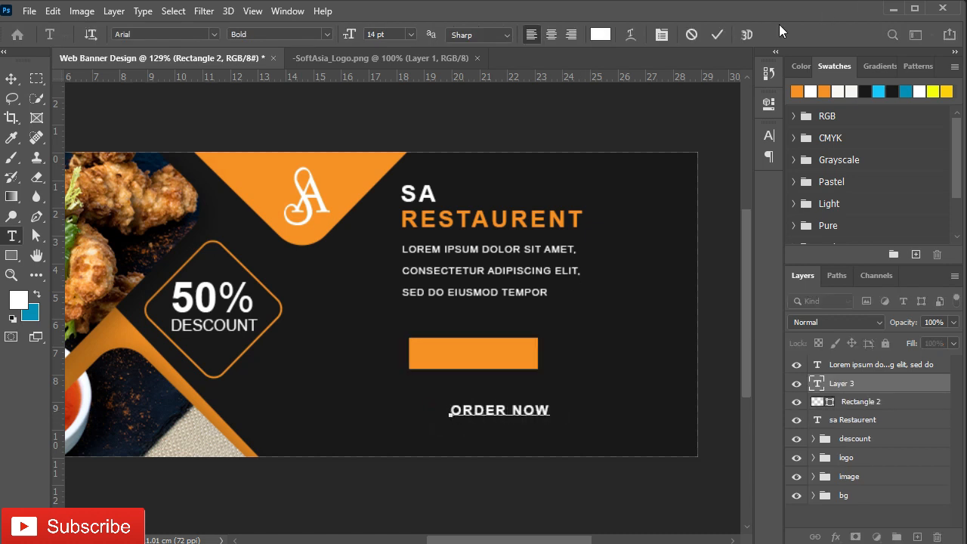
click(717, 34)
Shrink the orange rectangle and align it with the heading's left edge, then centre the ORDER NOW text on it.
key(v)
drag(466, 371, 449, 352)
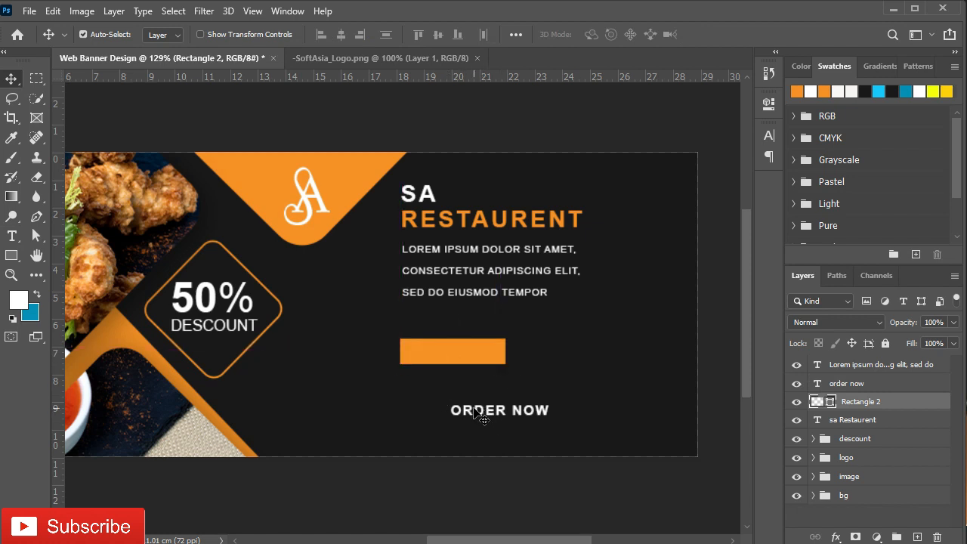
drag(478, 414, 434, 356)
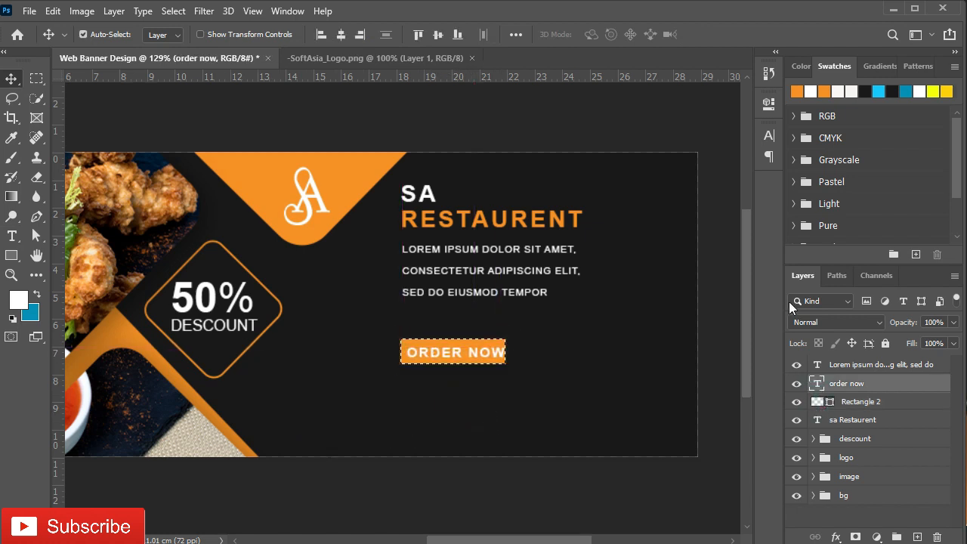
click(341, 34)
click(437, 34)
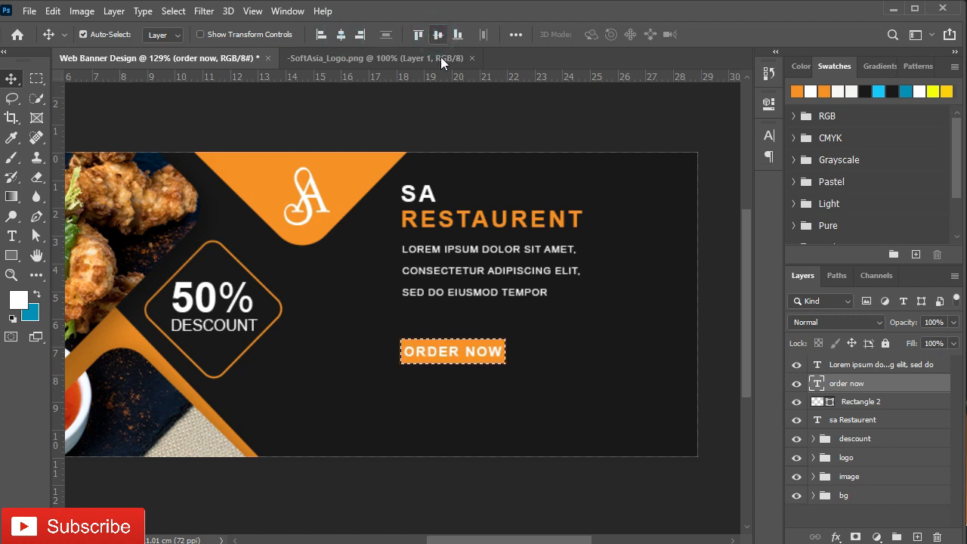
Set the ORDER NOW text's tracking to 0.
click(770, 136)
click(744, 175)
click(741, 189)
click(744, 190)
click(726, 323)
click(744, 191)
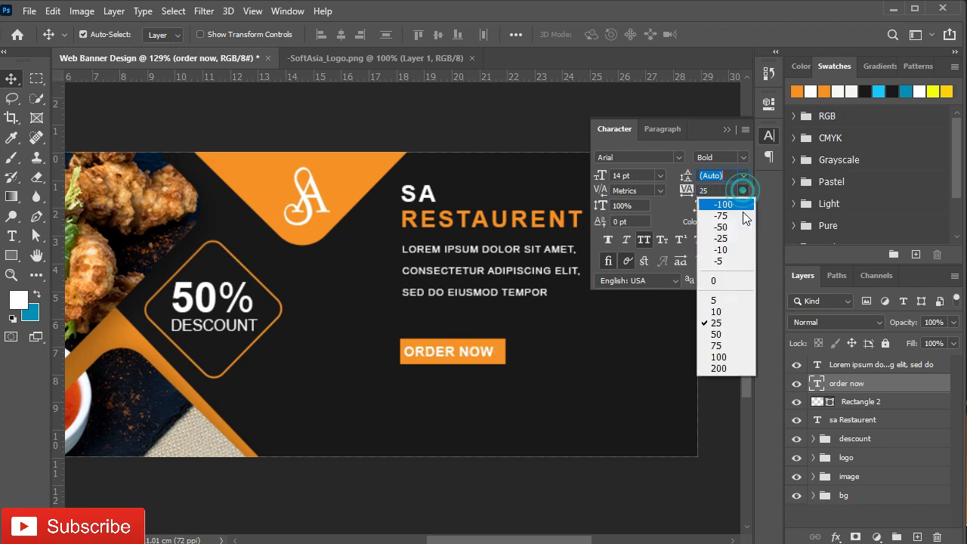
click(733, 281)
click(626, 175)
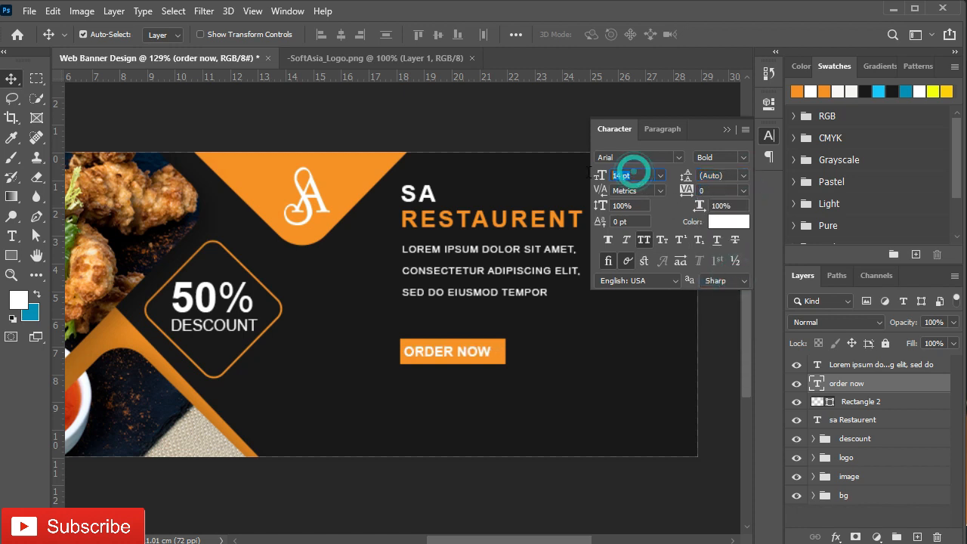
drag(609, 181, 607, 182)
click(727, 130)
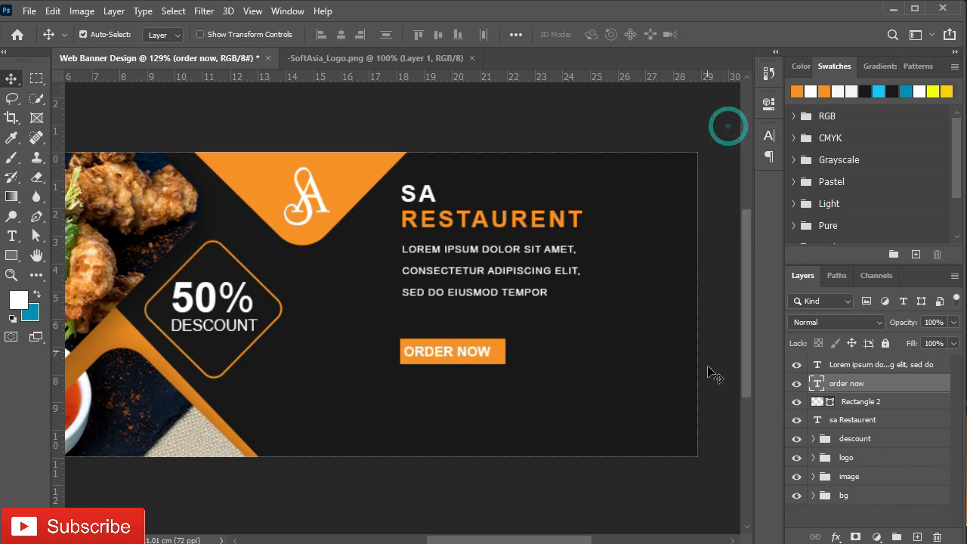
Centre the ORDER NOW text horizontally and vertically on the orange rectangle, then clear the selection.
ctrl+click(818, 401)
click(437, 34)
click(341, 34)
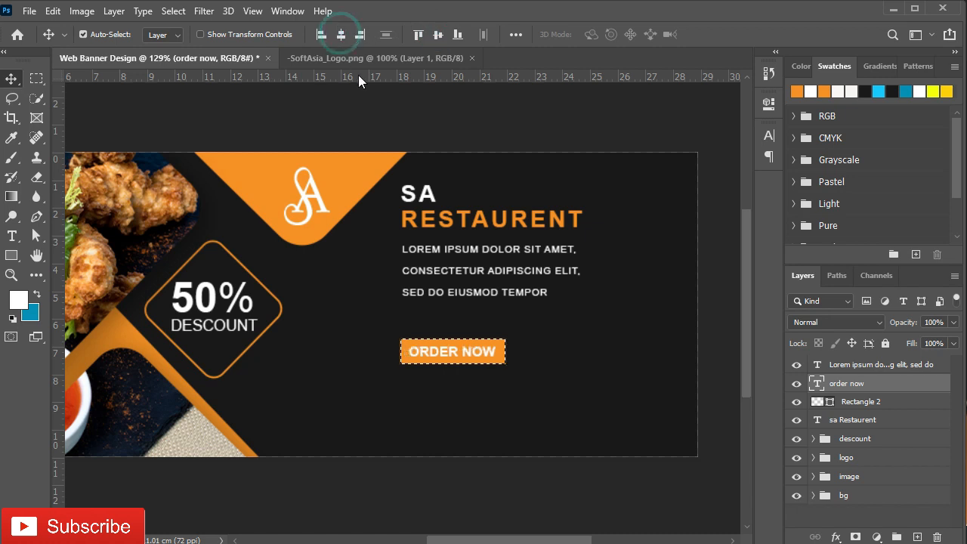
key(ctrl+d)
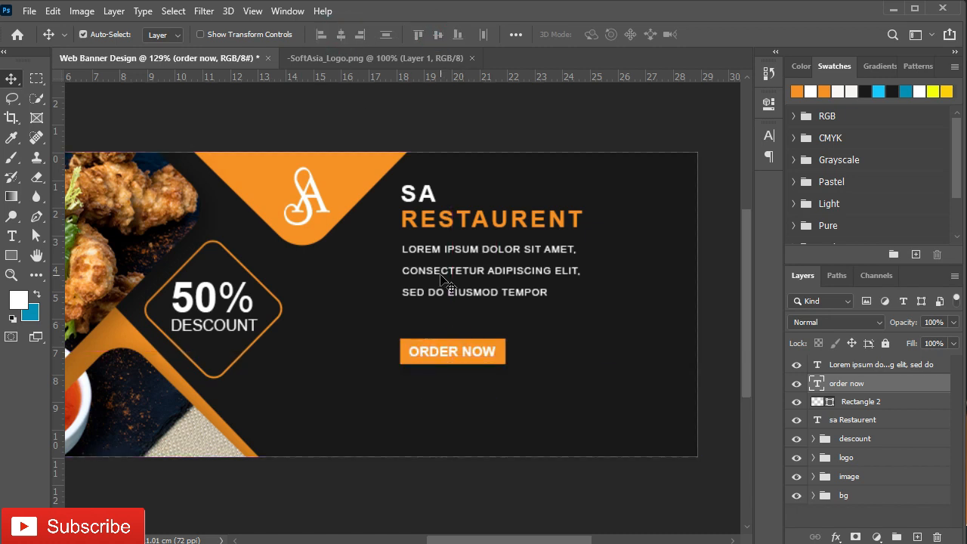
Bring the black phone icon from 1608790_phone_icon.png into the banner and fill it with white.
scroll(432, 396, up, 1)
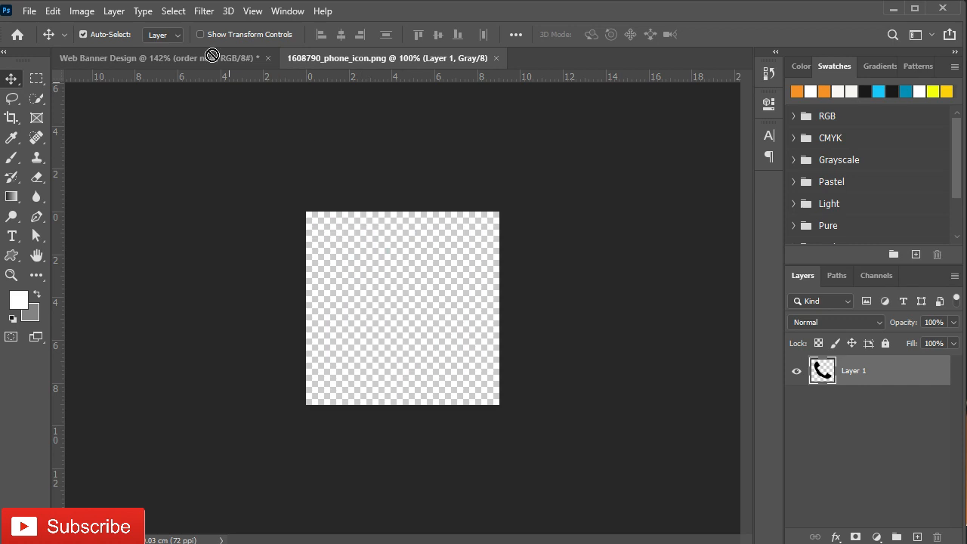
drag(212, 56, 370, 305)
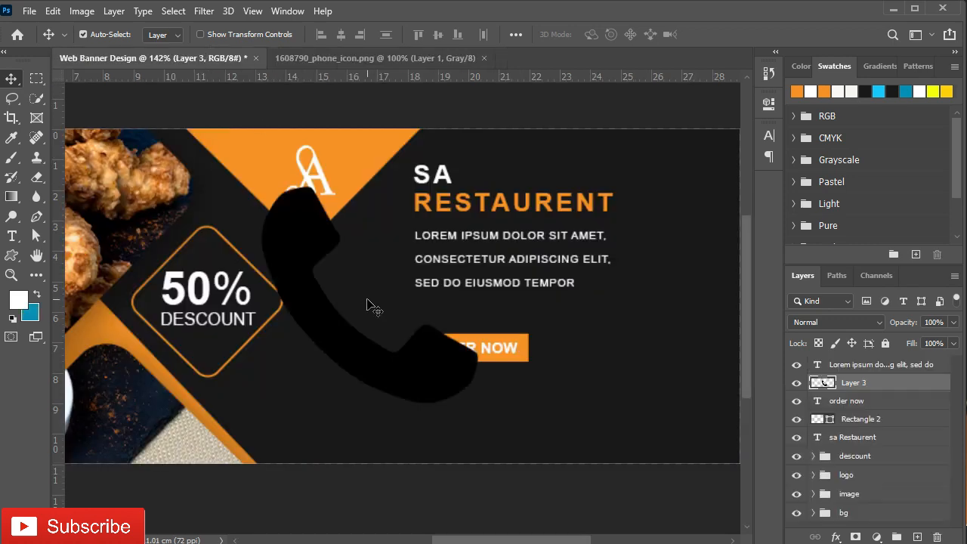
ctrl+click(820, 384)
key(alt+BackSpace)
key(ctrl+d)
Convert the phone icon to a smart object and scale it down to a small icon below the ORDER NOW button's left end.
right_click(858, 388)
click(736, 208)
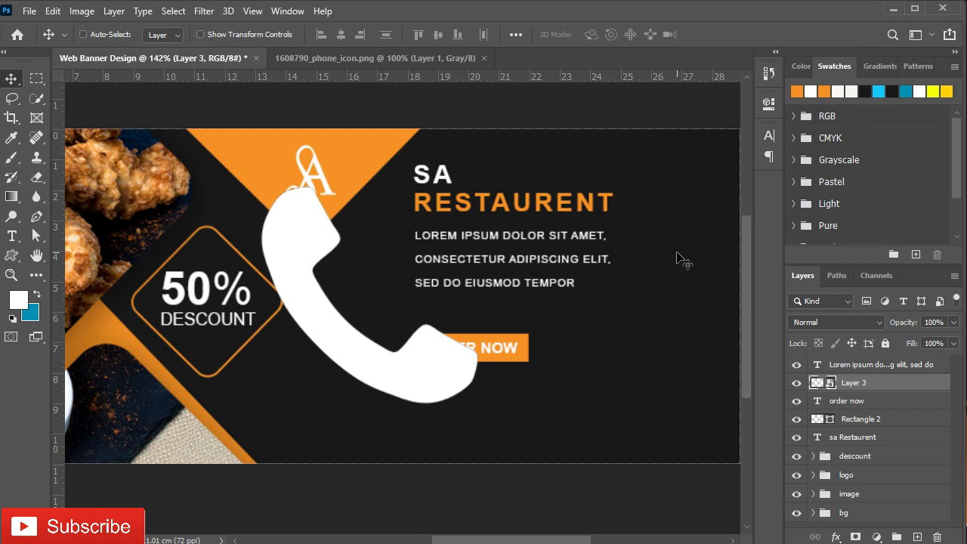
key(ctrl+t)
drag(370, 185, 369, 333)
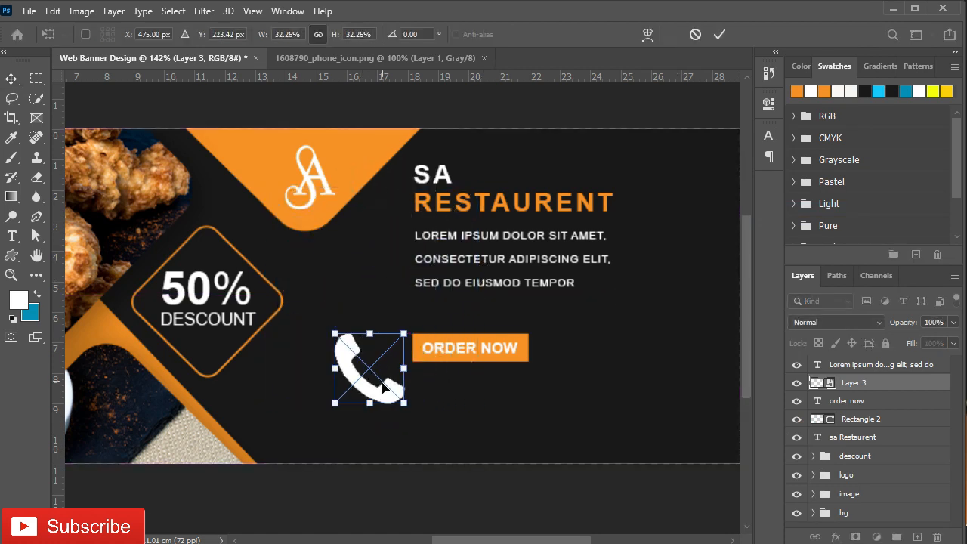
drag(349, 380, 414, 427)
drag(435, 382, 406, 394)
click(718, 34)
Add a text with the restaurant's phone number beside the phone icon.
scroll(484, 420, up, 1)
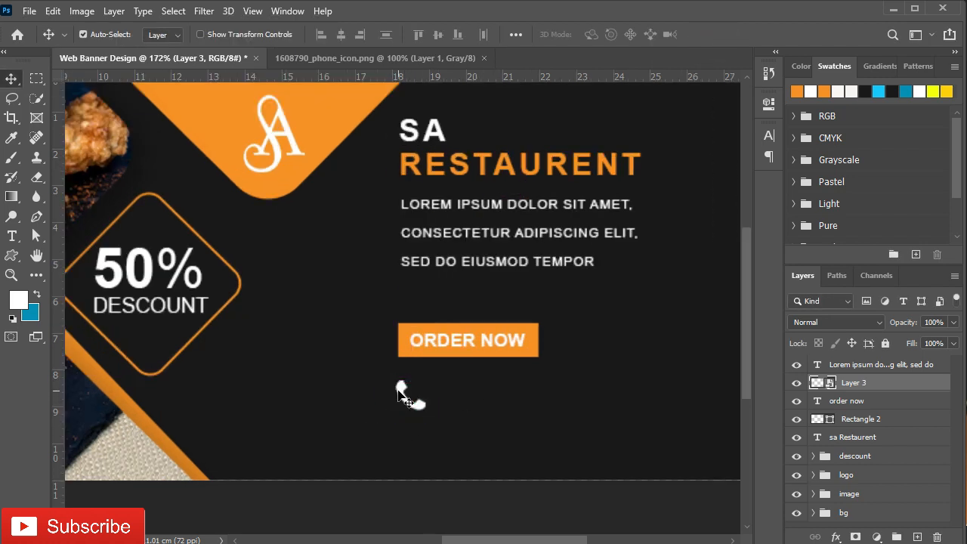
key(t)
click(464, 396)
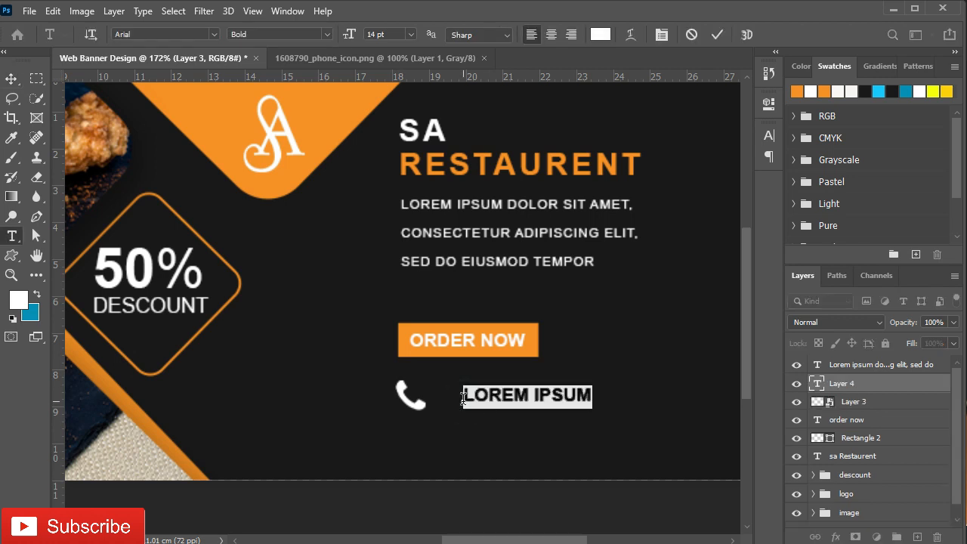
text(0321)
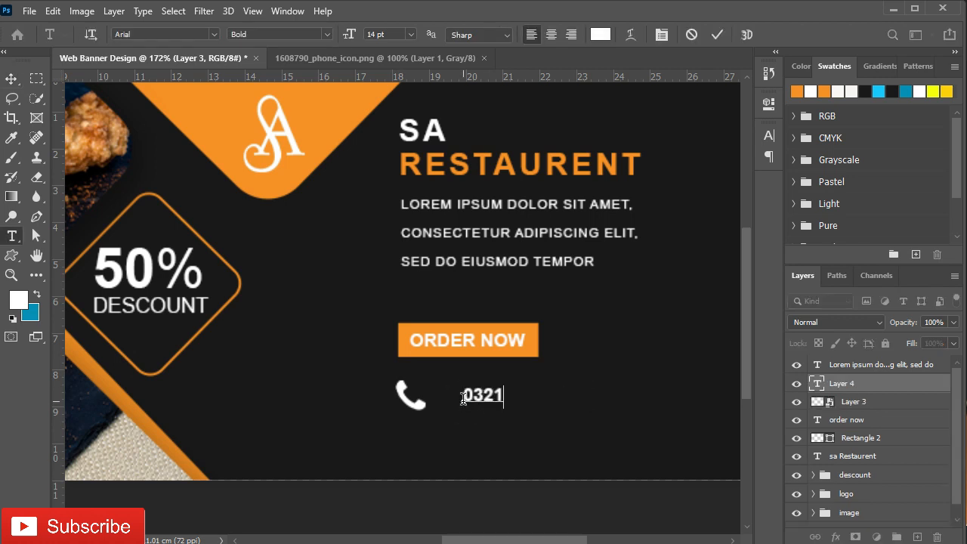
text( 456 7890)
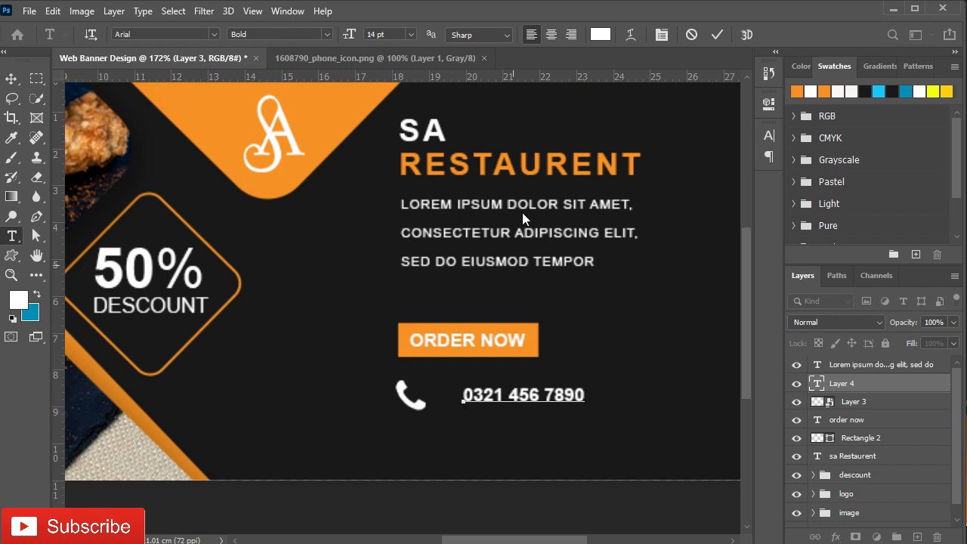
click(717, 36)
Set the phone number text to Arial Regular at 20 pt.
click(769, 136)
click(743, 157)
click(747, 174)
text(24)
key(Return)
key(Return)
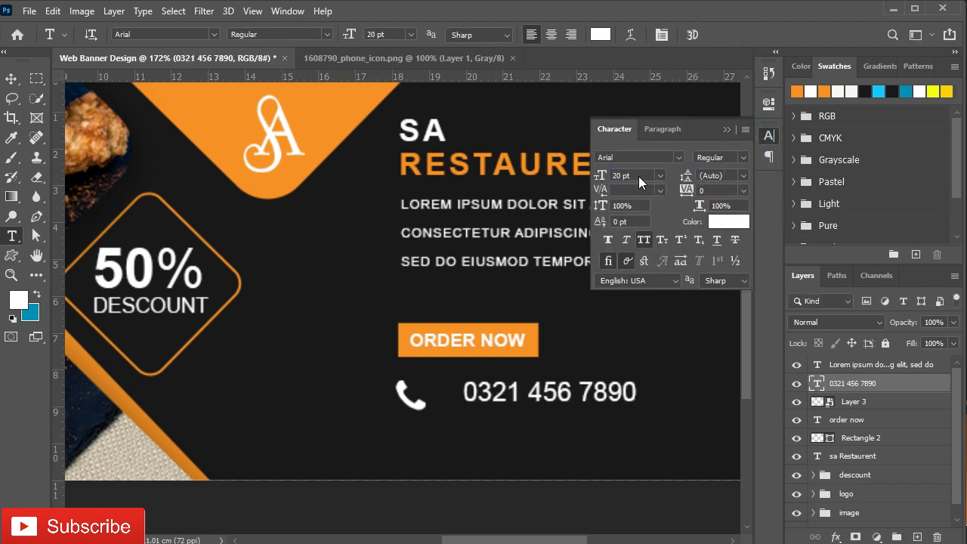
click(727, 130)
Move the phone number close to the right side of the phone icon, level with it.
key(v)
drag(565, 399, 538, 403)
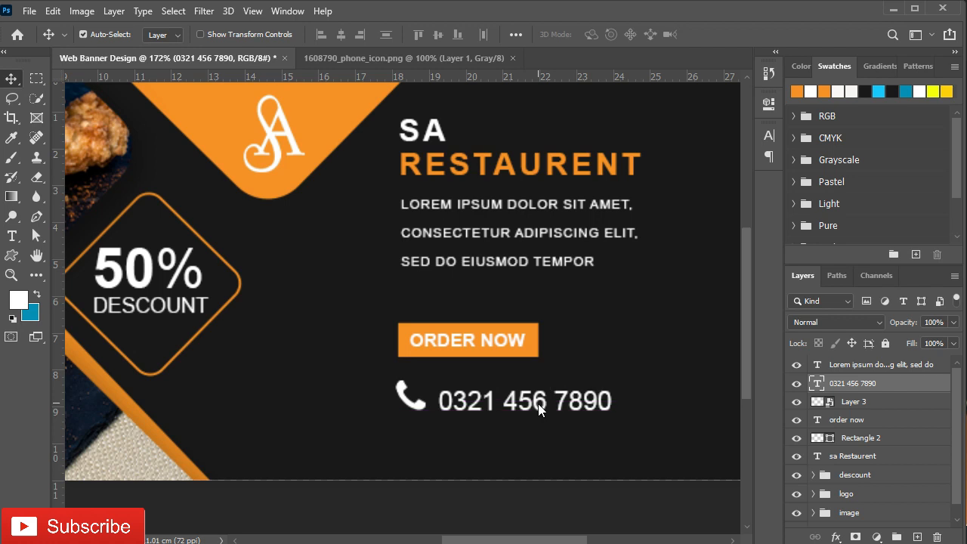
key(Left)
key(Left)
key(Left)
Narrow the phone icon to about three quarters of its width.
click(402, 390)
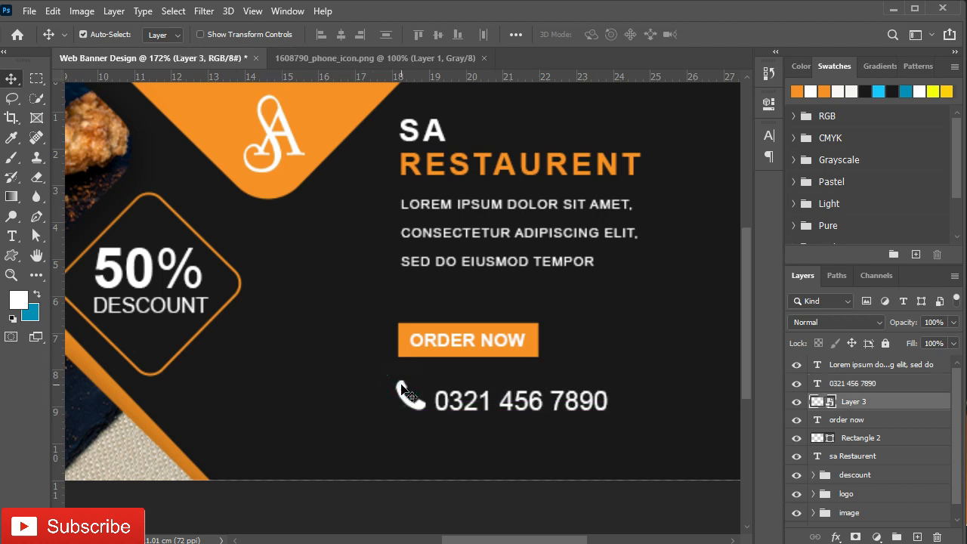
key(ctrl+t)
drag(427, 414, 461, 446)
click(715, 34)
Nudge the phone number left to close the gap to the narrowed phone icon.
click(844, 387)
key(Left)
key(Left)
key(Left)
key(Left)
key(Left)
key(Left)
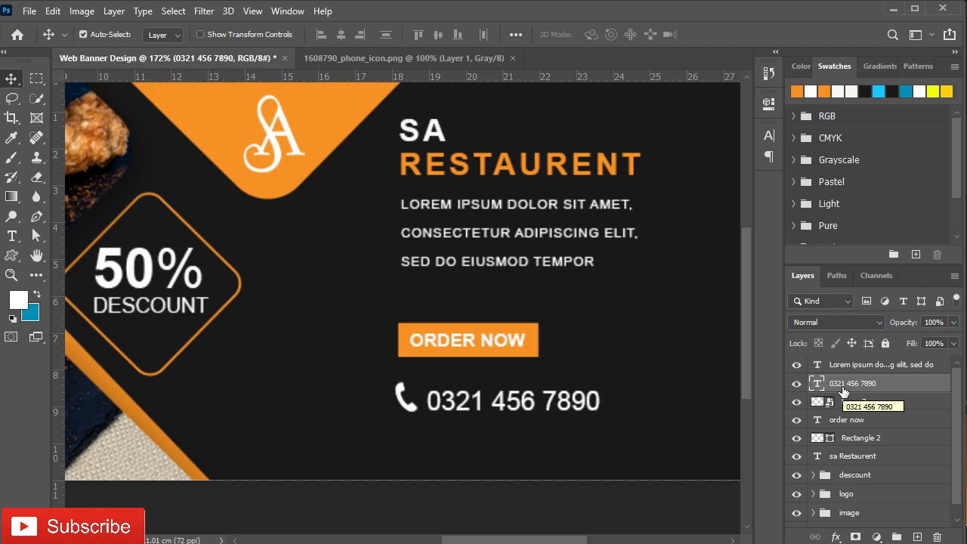
Draw a white World Wide Web globe custom shape of about 23 x 23 px below the phone icon.
click(12, 255)
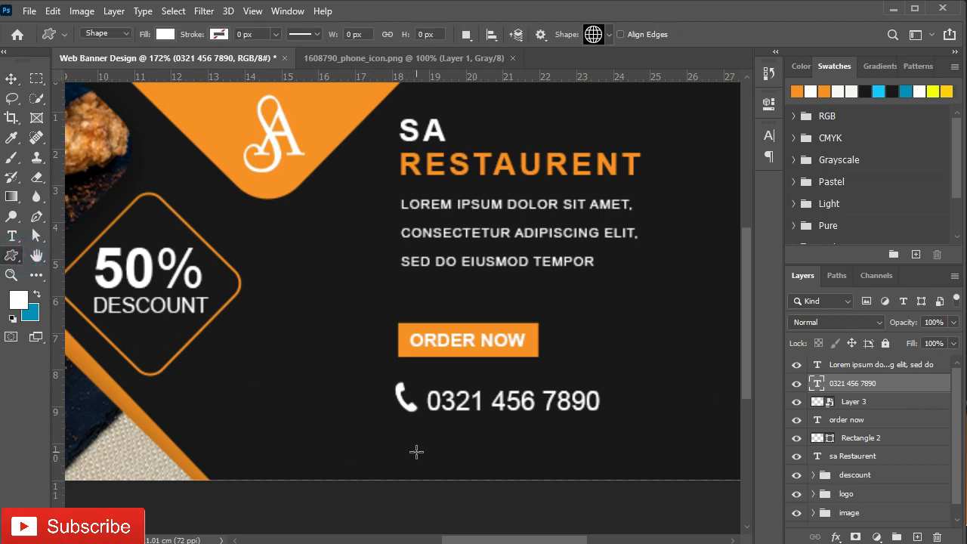
drag(416, 452, 436, 464)
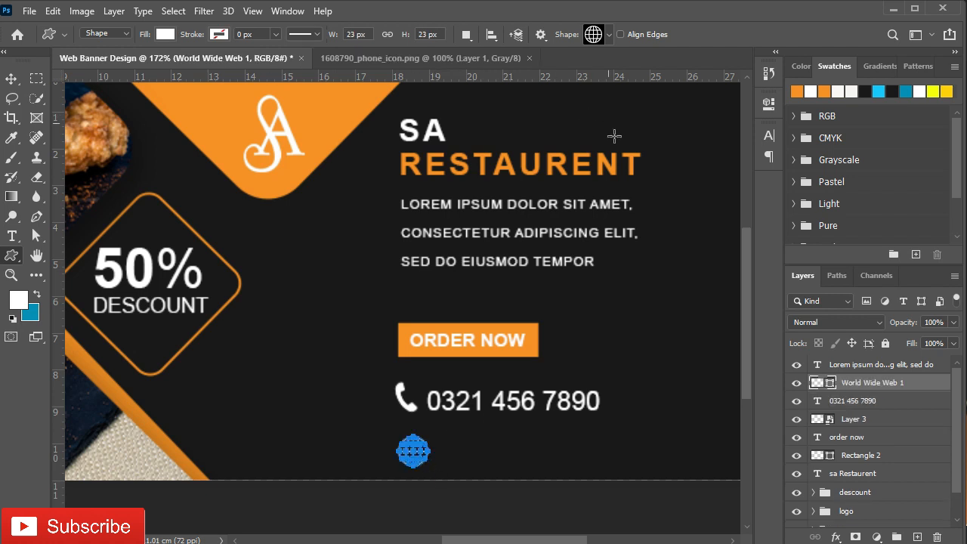
key(v)
scroll(418, 465, up, 1)
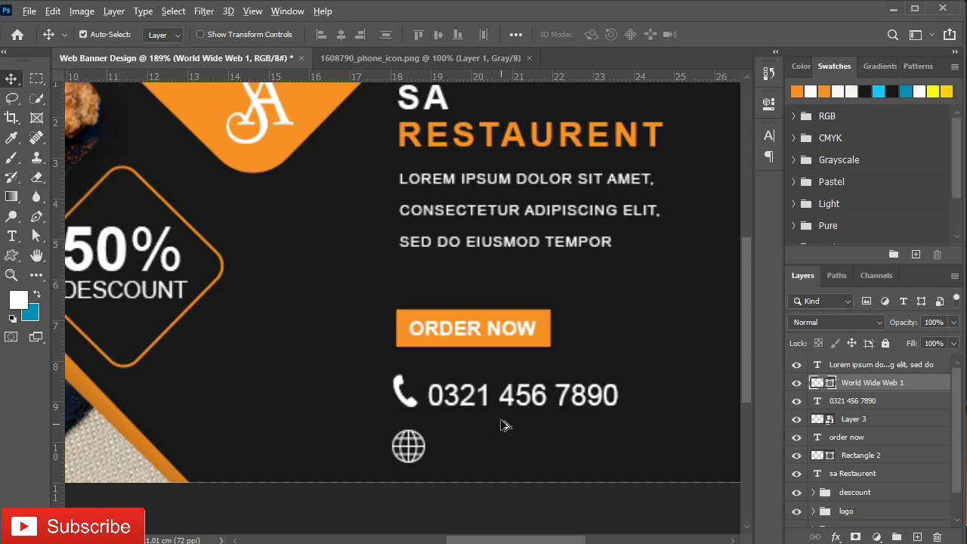
drag(484, 398, 491, 449)
double_click(488, 446)
click(491, 445)
key(ctrl+a)
text(ضص)
key(ctrl+z)
key(ctrl+z)
key(ctrl+z)
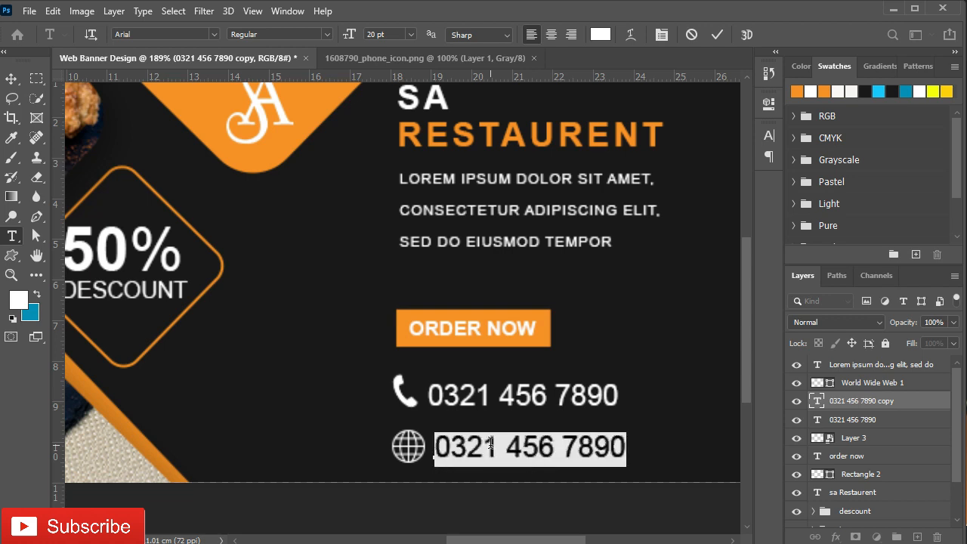
text(WWW)
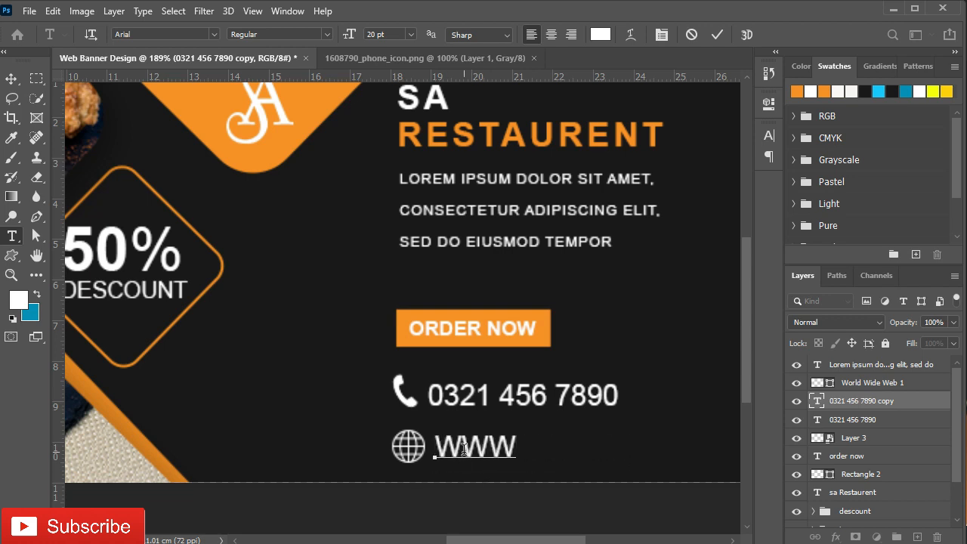
text(.SO)
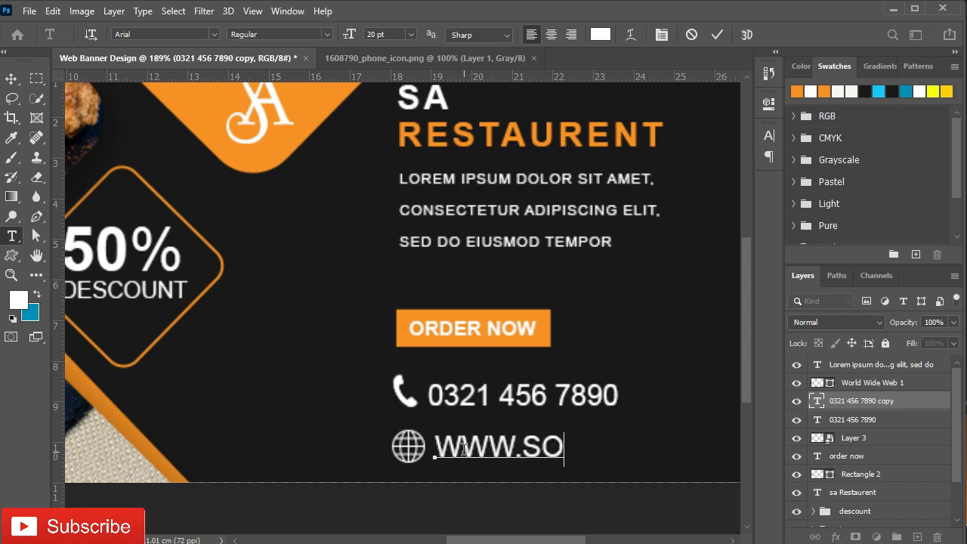
text(FTAS.)
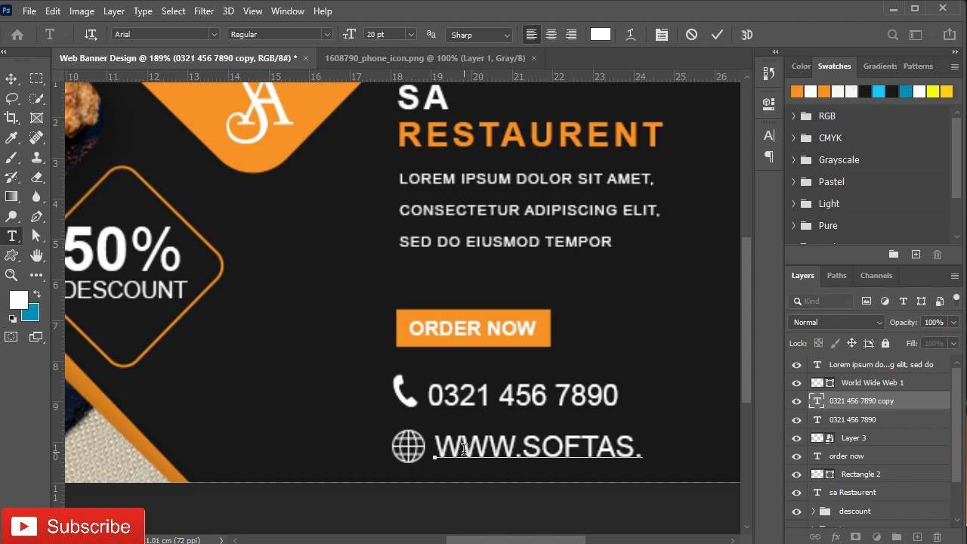
text(COM)
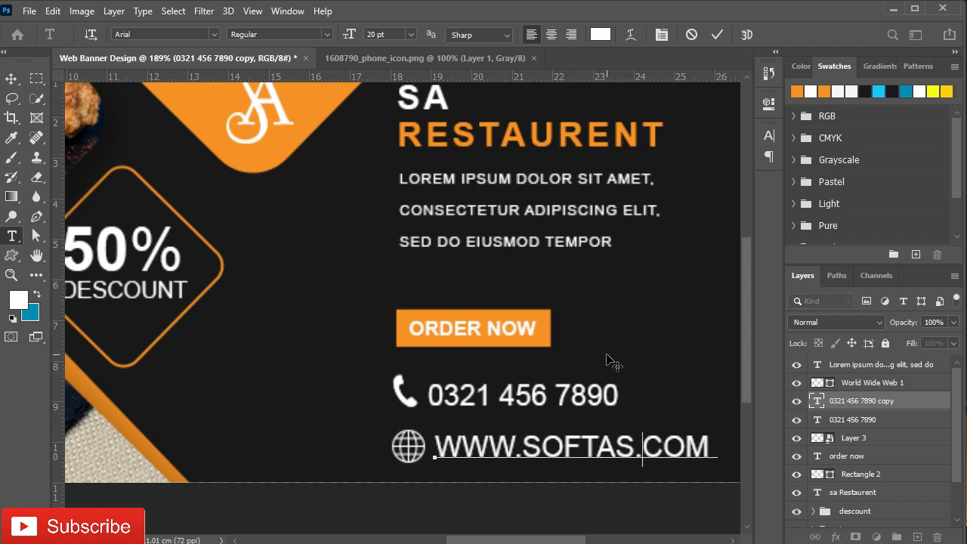
text(IA)
click(717, 35)
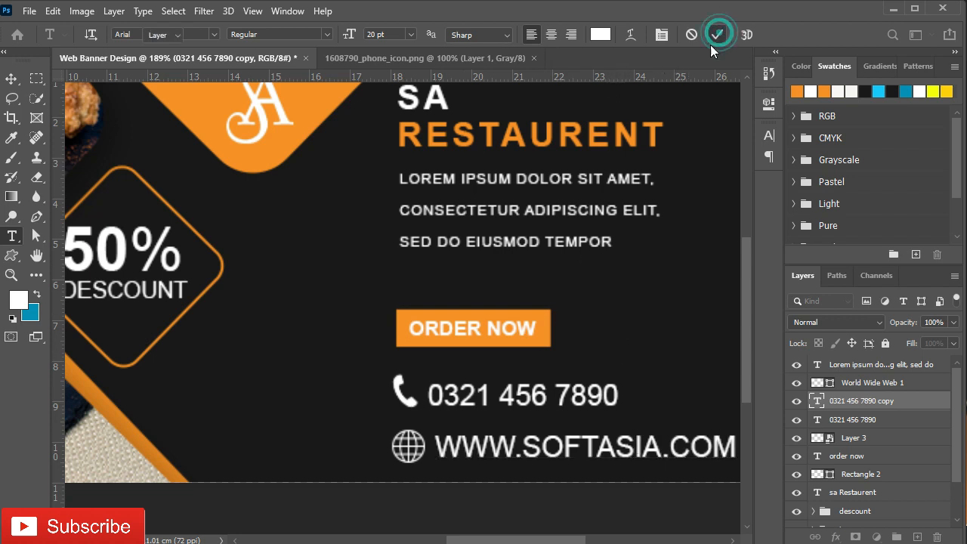
Set the website address text to 10 pt, Arial Regular, with tracking 200.
key(v)
click(769, 136)
click(661, 176)
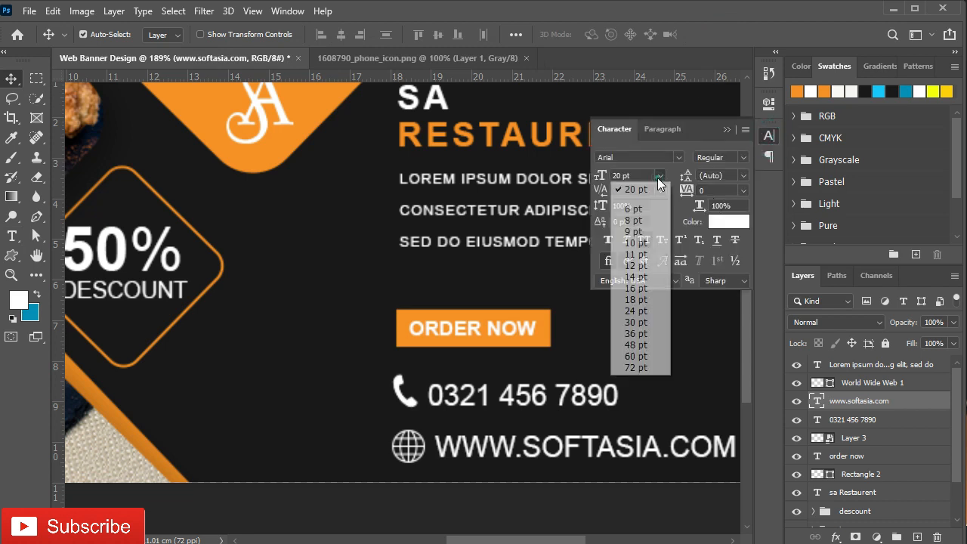
click(655, 247)
click(743, 157)
click(663, 167)
click(744, 191)
click(725, 368)
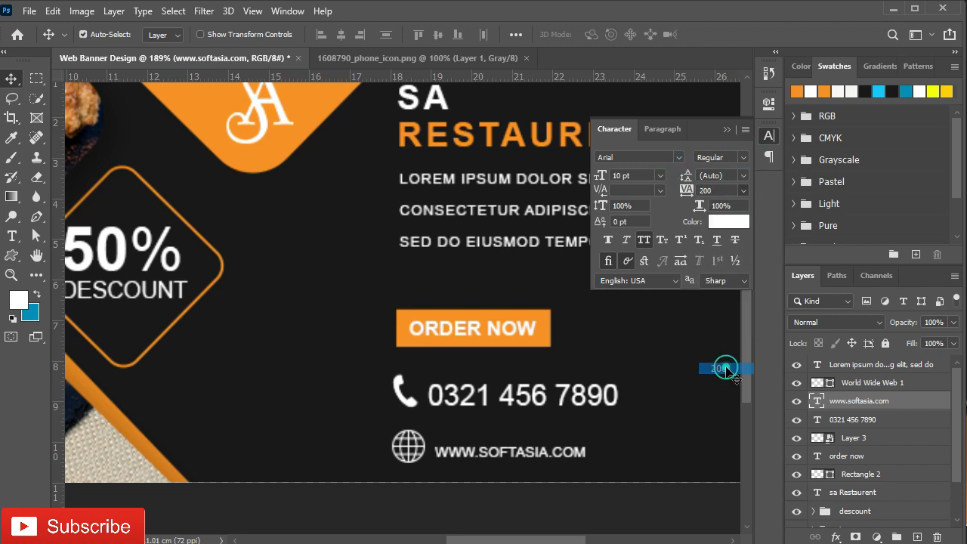
click(727, 129)
Nudge the website address and the globe icon slightly left beneath the phone number row.
key(Left)
key(Left)
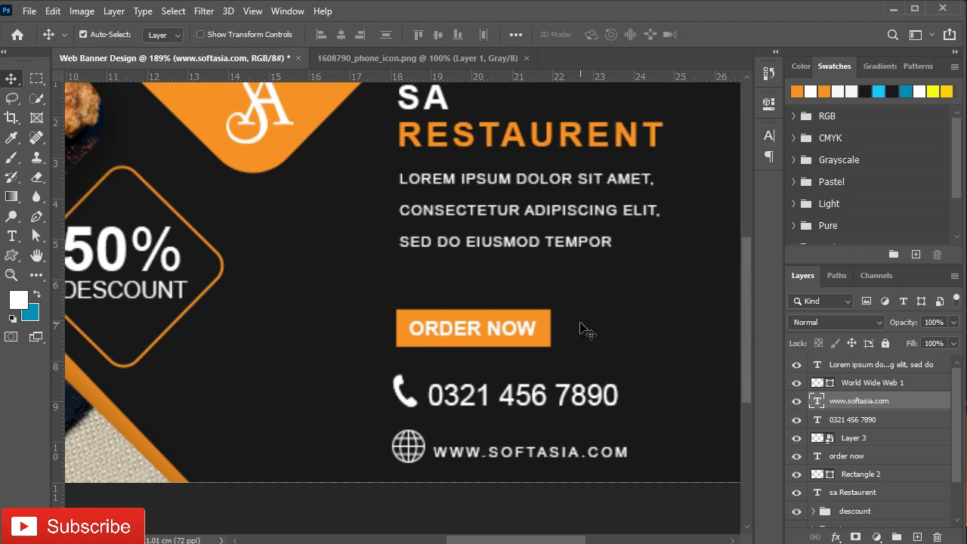
click(846, 383)
key(Left)
key(Left)
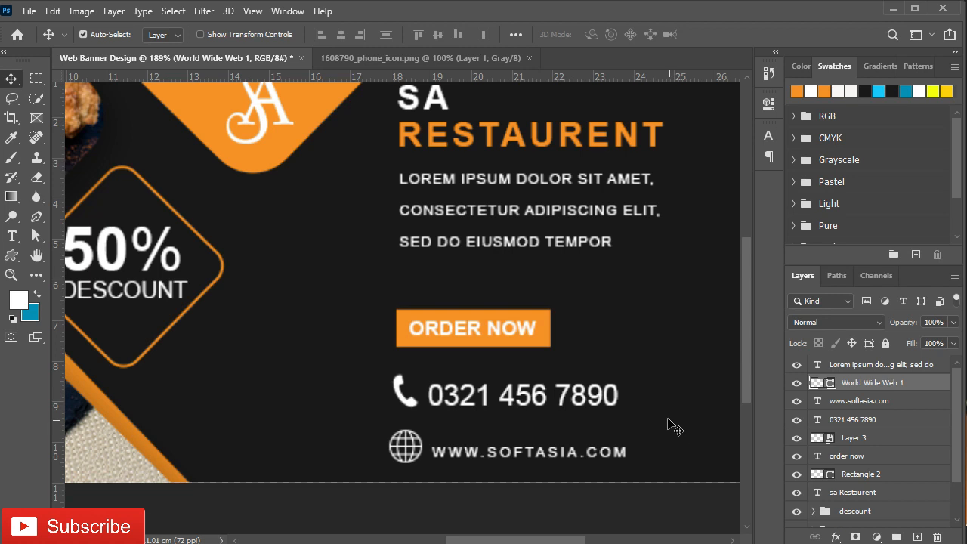
Group the globe, website address, phone number and phone icon layers and name the group "info".
scroll(673, 427, up, 2)
key(d)
shift+click(846, 439)
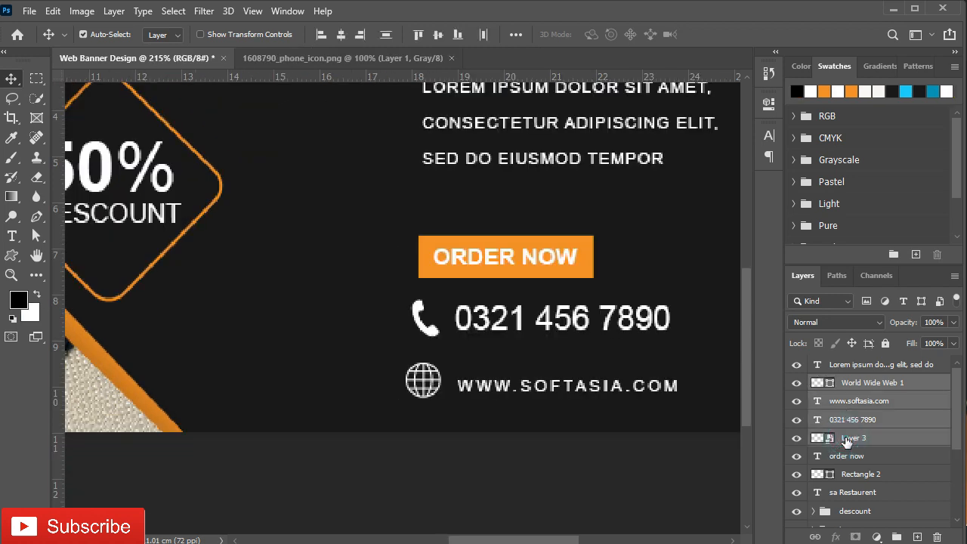
key(ctrl+g)
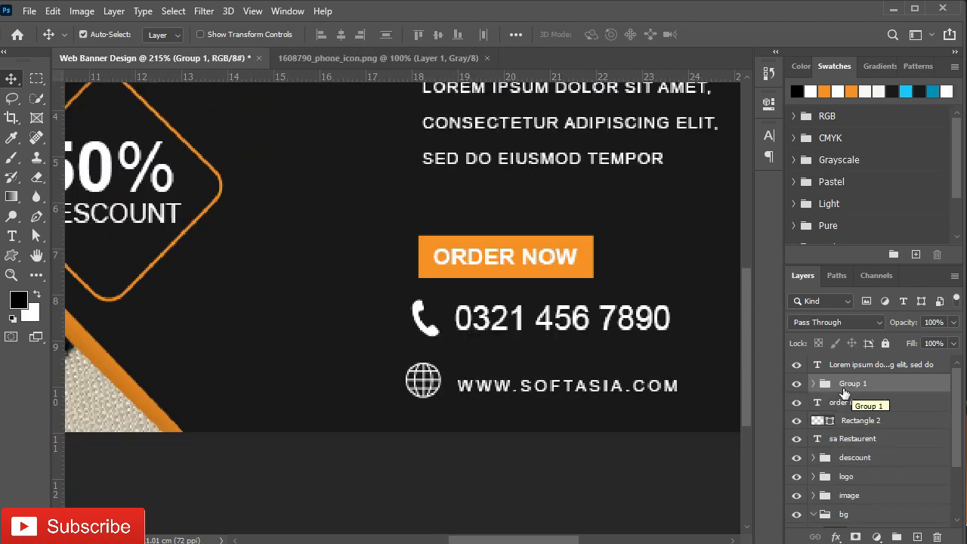
double_click(843, 390)
text(in)
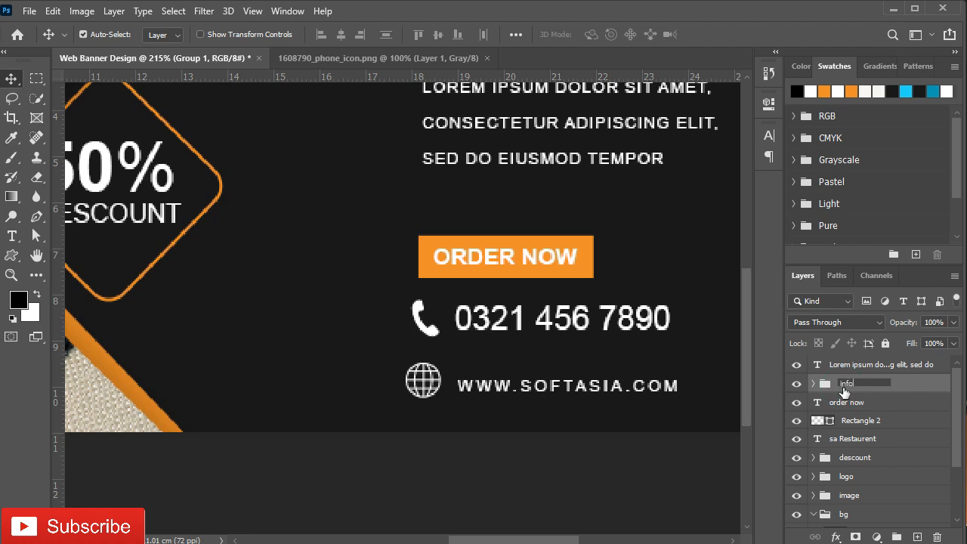
text(fo)
key(Return)
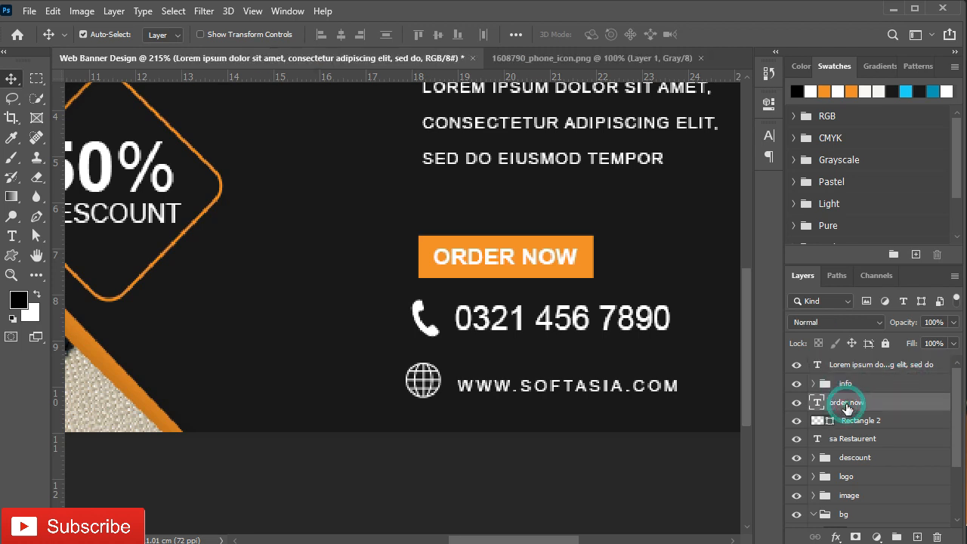
Group the order now text with its orange rectangle and name the group "botton".
click(847, 403)
shift+click(854, 423)
key(ctrl+g)
double_click(846, 403)
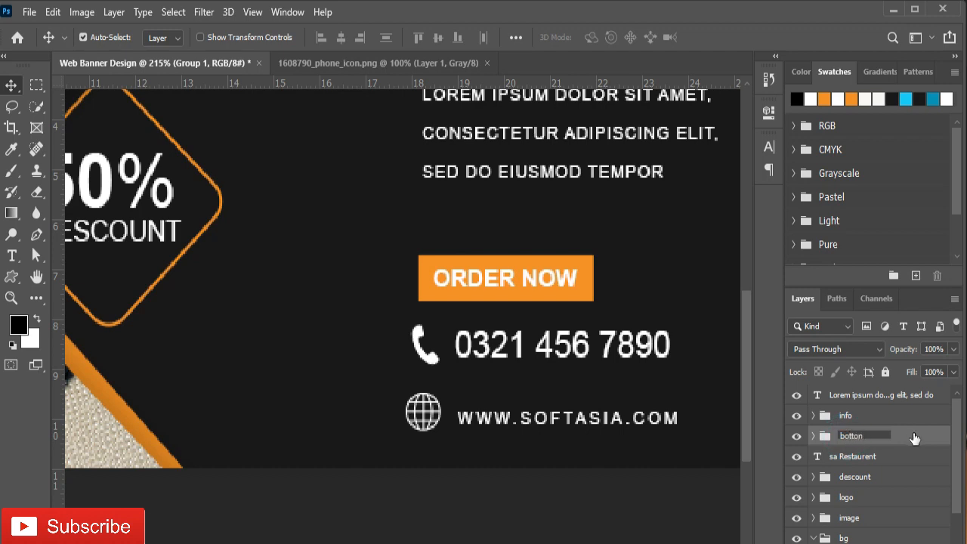
key(Return)
Move the botton group up by 3 px.
key(ctrl+t)
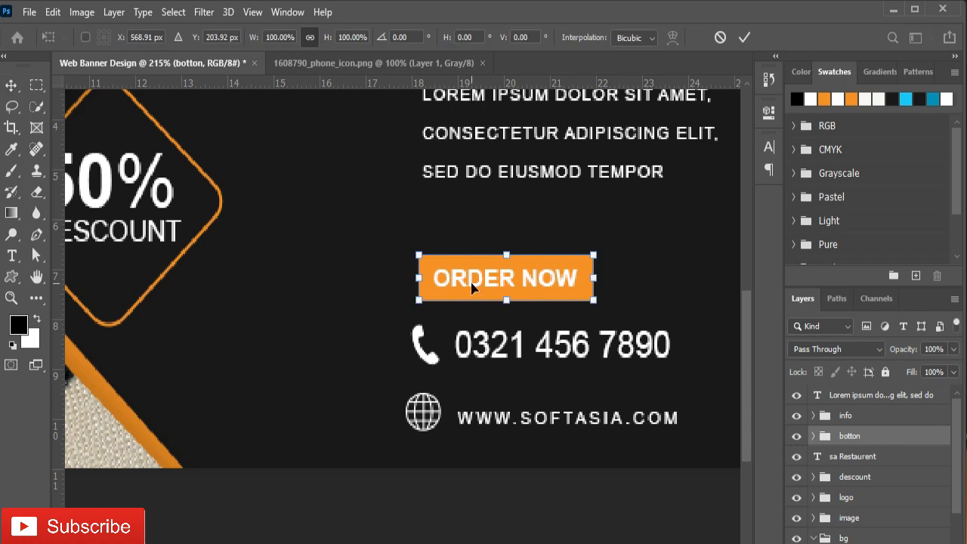
key(Up)
key(Up)
key(Up)
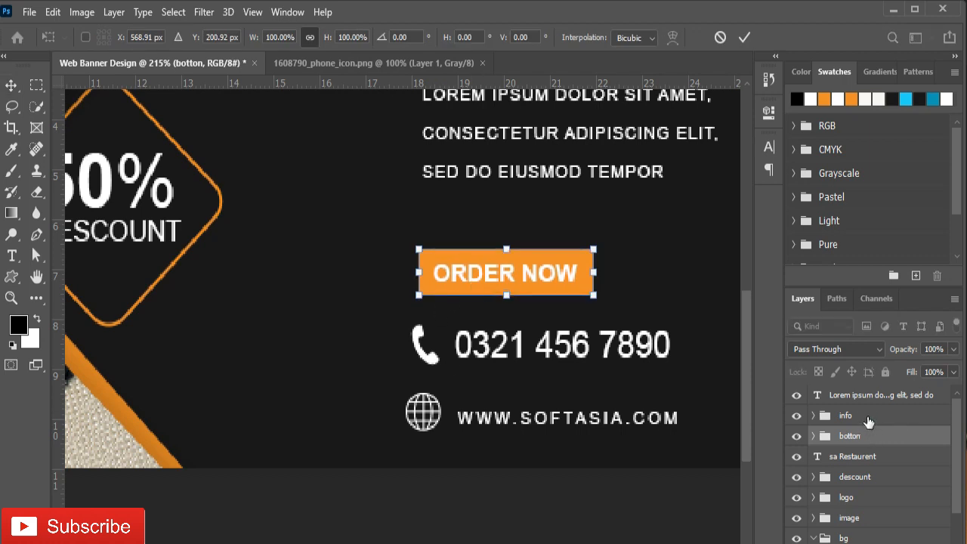
key(Return)
Nudge the info group up by about 2 px, closer to the ORDER NOW button.
click(868, 417)
key(Up)
key(Up)
key(Up)
key(Up)
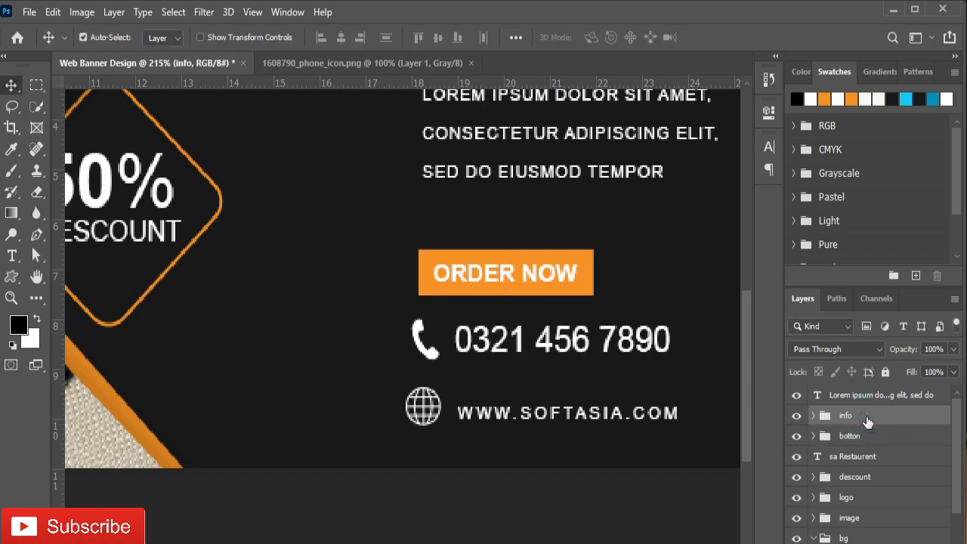
key(Down)
key(Down)
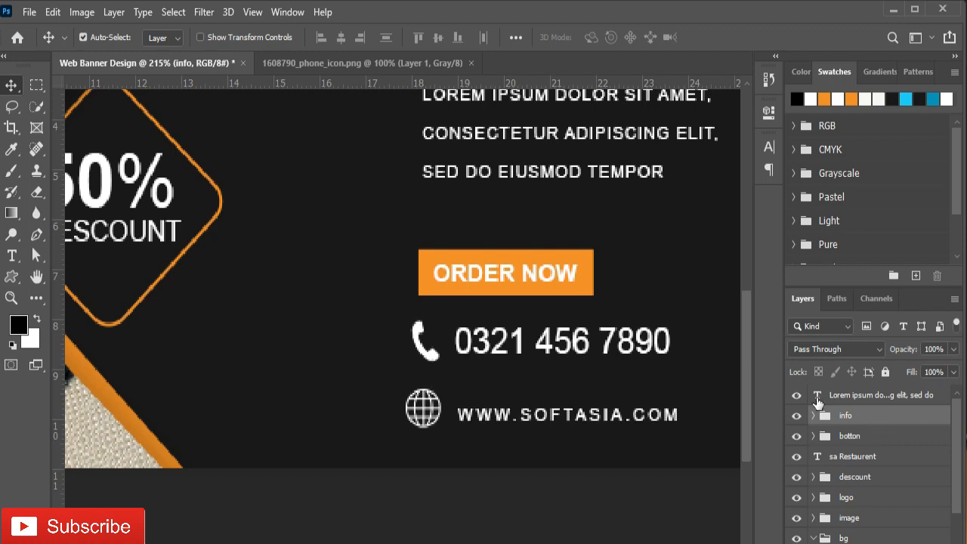
Group the Lorem ipsum paragraph and the sa Restaurent heading layers and name the group "text".
click(854, 395)
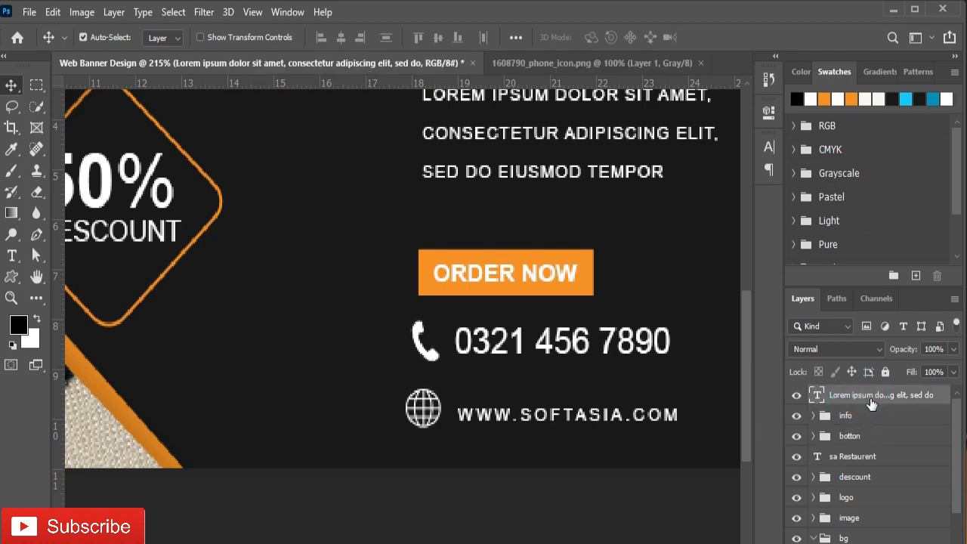
click(854, 457)
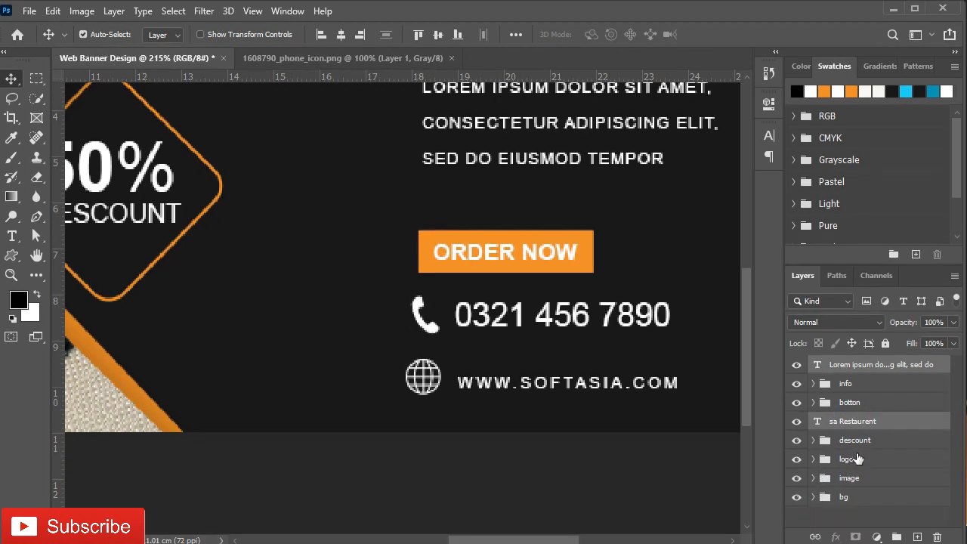
key(ctrl+g)
double_click(853, 365)
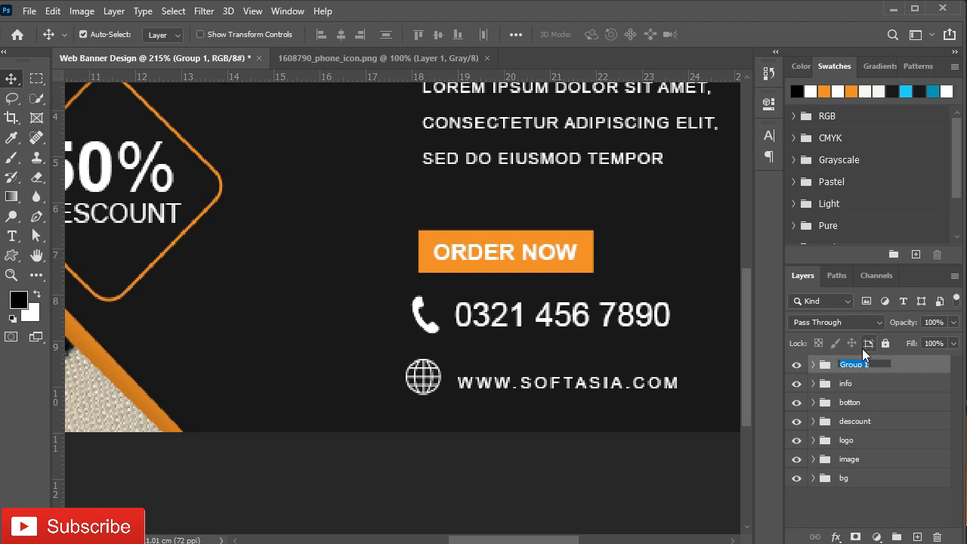
text(text)
key(Return)
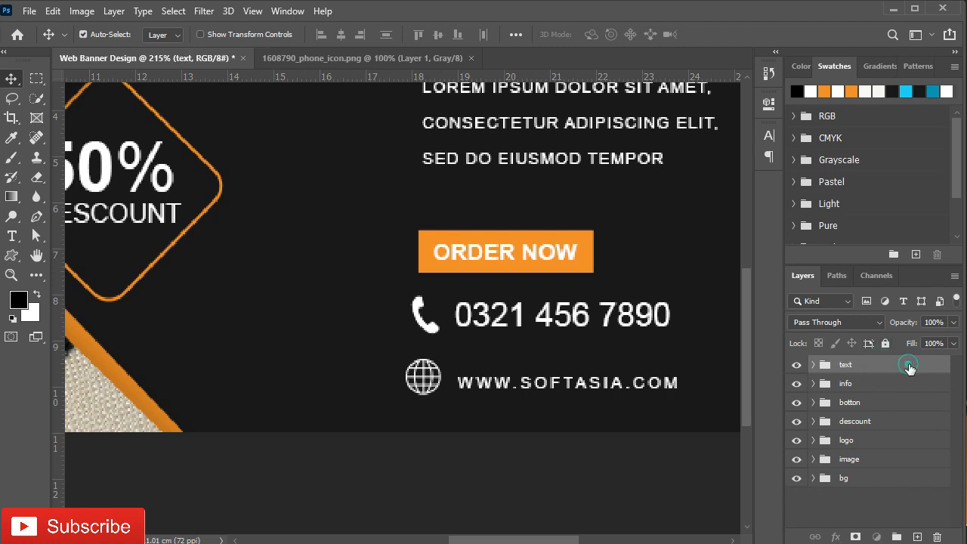
Group the text, info, botton and descount groups together and name the new group "Main Text".
shift+click(867, 421)
key(ctrl+g)
double_click(855, 365)
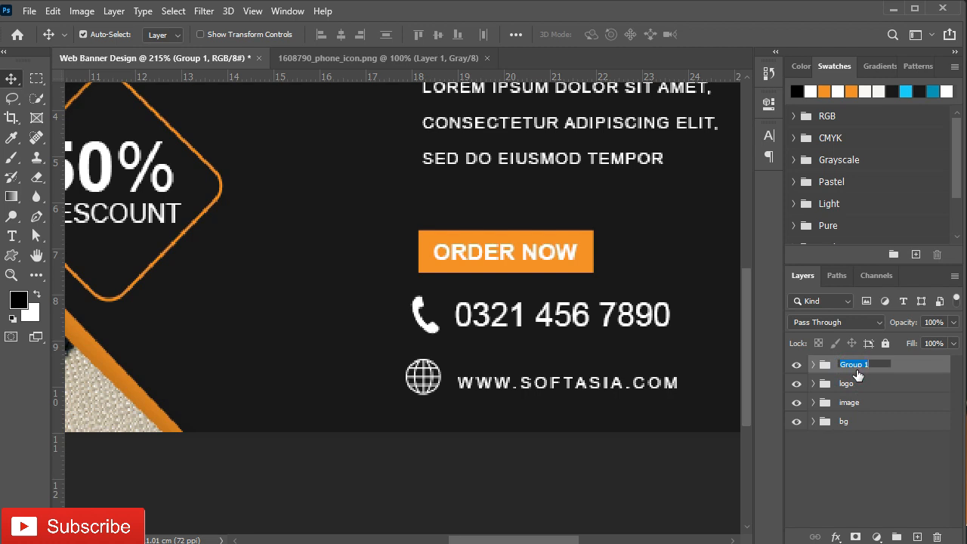
text(Man)
key(Return)
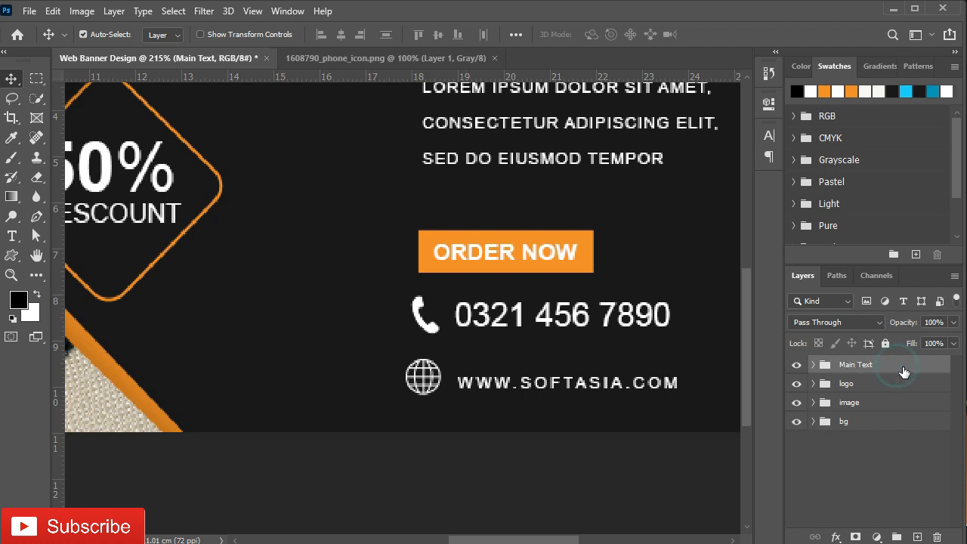
Duplicate the orange diamond outline from the bg group and move the copy onto the banner's bottom edge near the right corner.
scroll(550, 333, down, 2)
scroll(575, 331, up, 3)
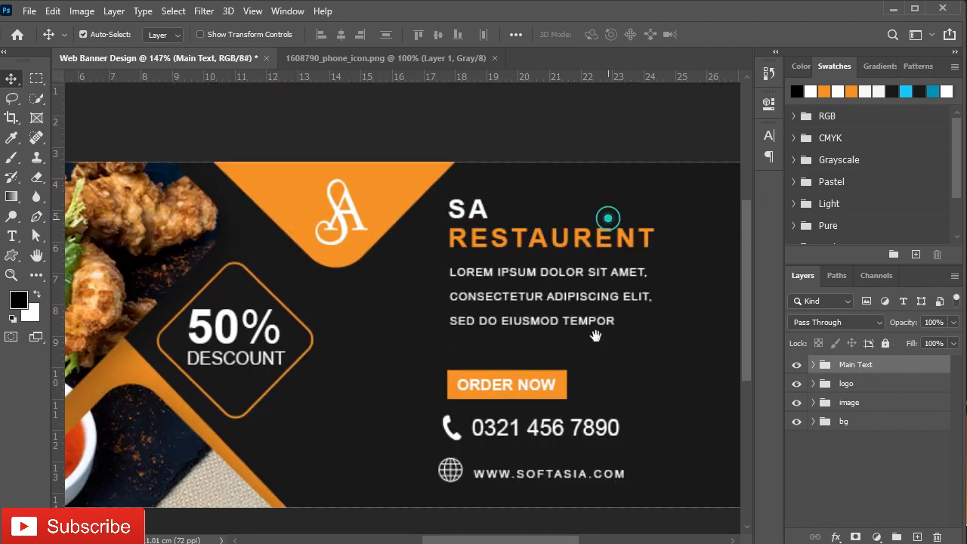
scroll(602, 338, down, 1)
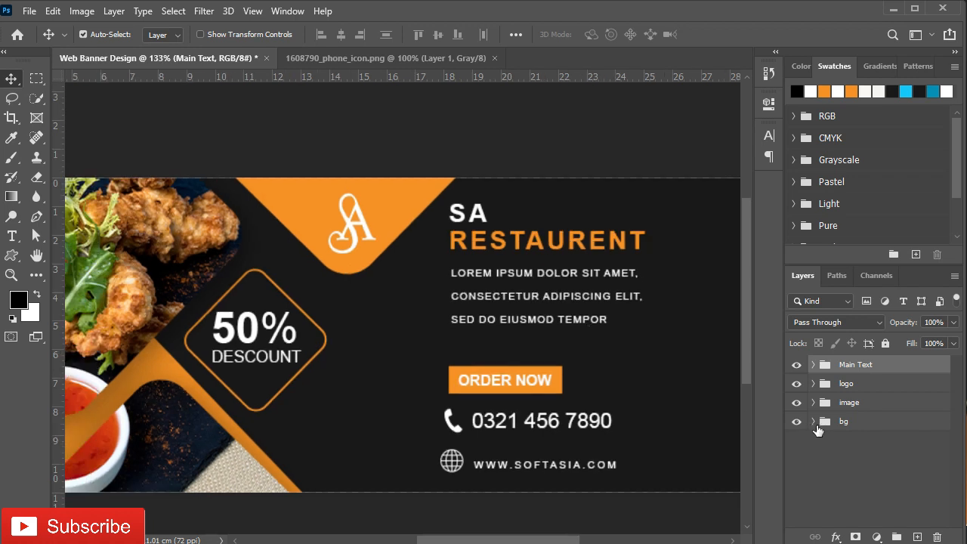
click(814, 422)
click(797, 440)
click(797, 440)
click(873, 443)
key(ctrl+j)
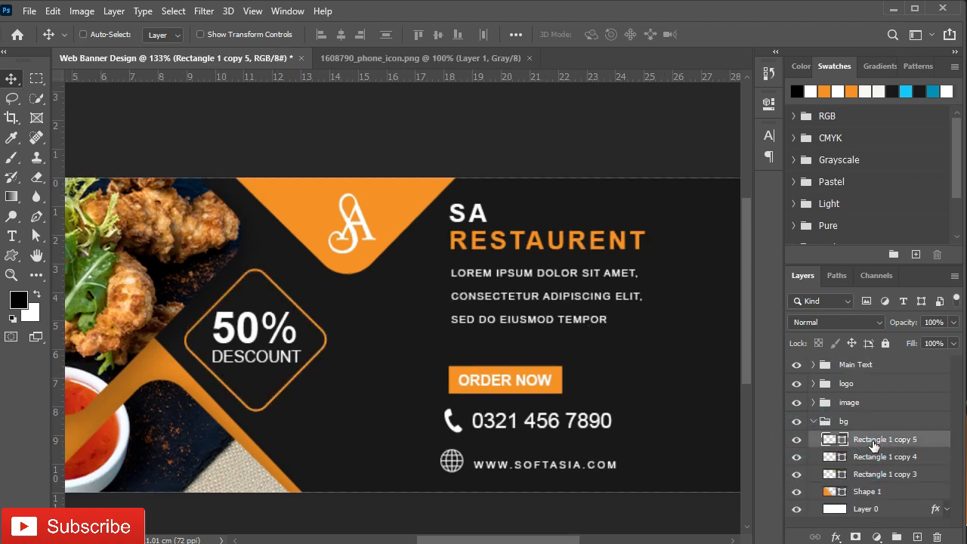
key(ctrl+t)
drag(253, 341, 582, 481)
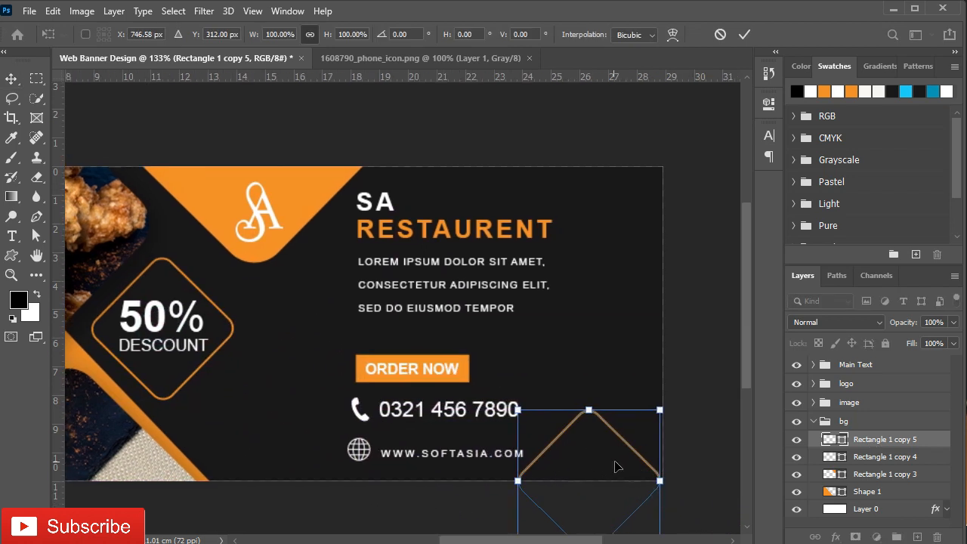
Scale the copied diamond outline to about 84% and place it against the banner's bottom-right corner.
drag(662, 482, 637, 482)
drag(547, 461, 571, 465)
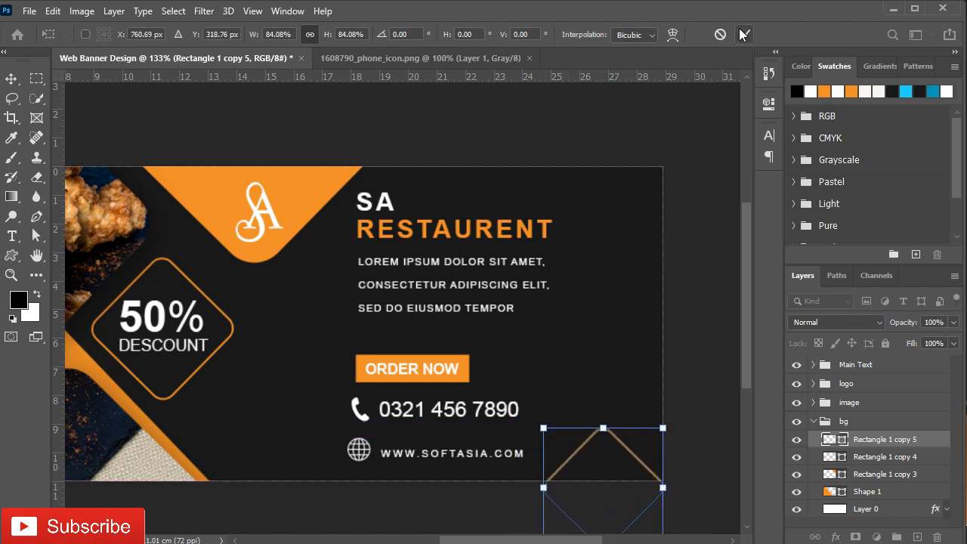
click(743, 35)
click(814, 422)
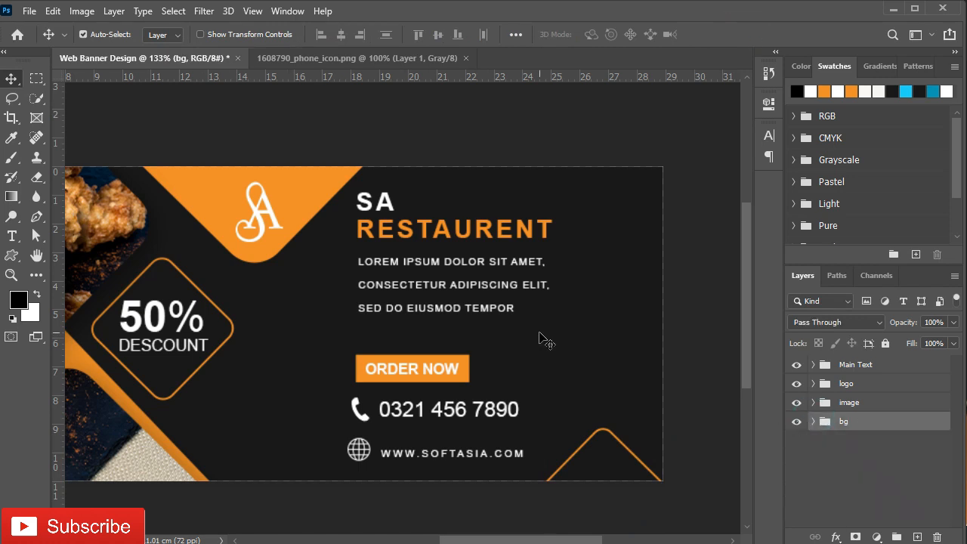
Select the Main Text group.
click(654, 346)
scroll(655, 346, left, 1)
scroll(654, 344, down, 2)
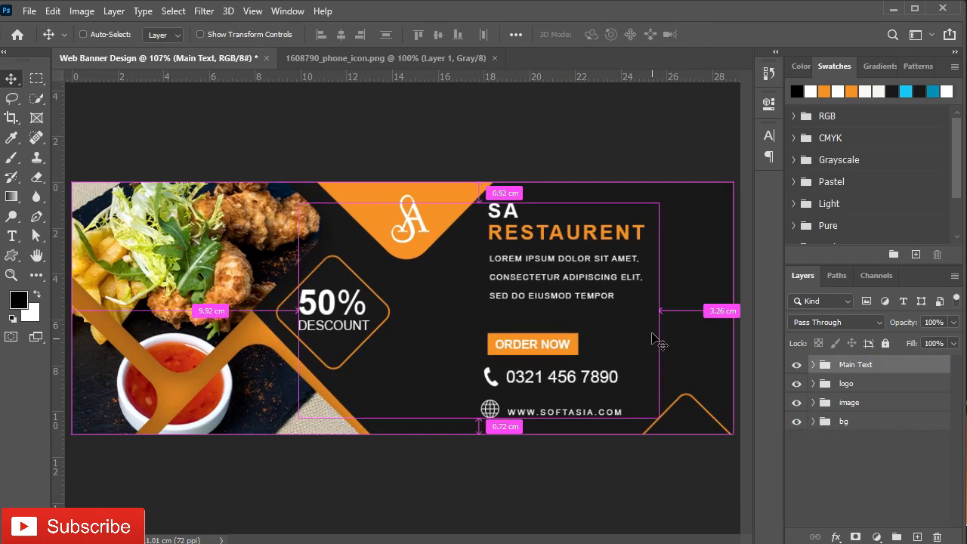